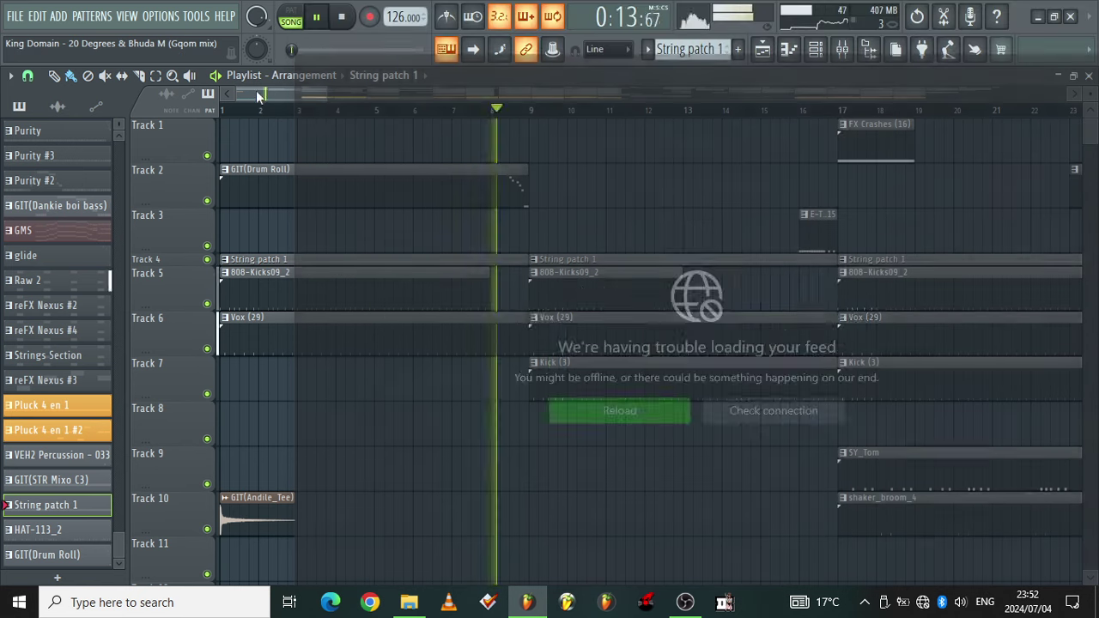
Step: Stop playback and restart the song from the beginning, with the 808-Kicks09_2 pattern selected in the playlist
{"action": "left_click", "coordinate": [262, 109]}
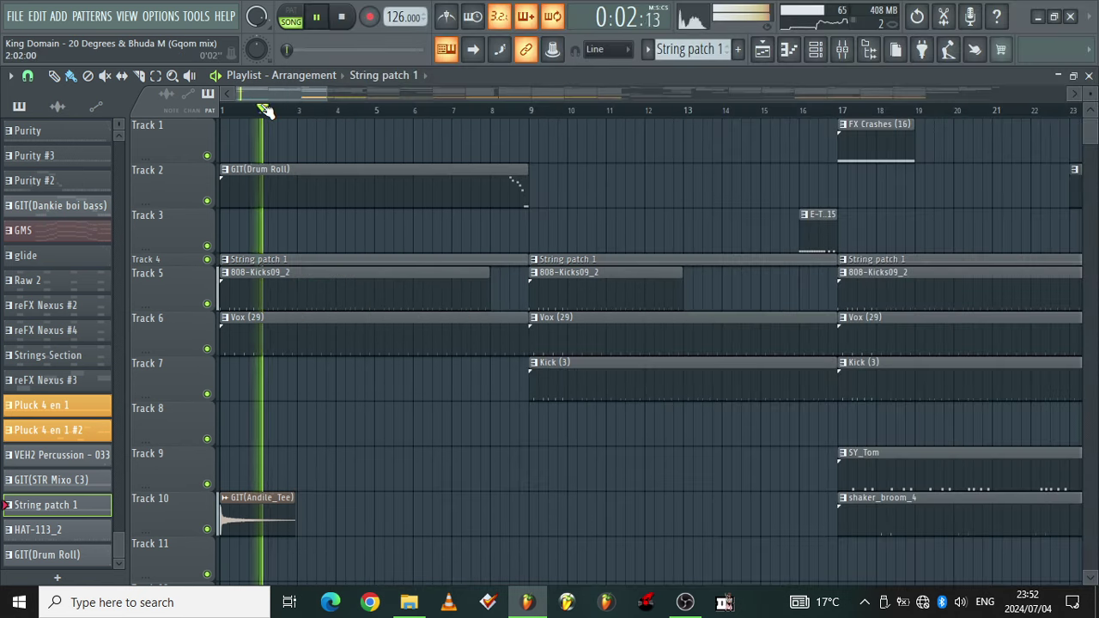
{"action": "left_click", "coordinate": [347, 18]}
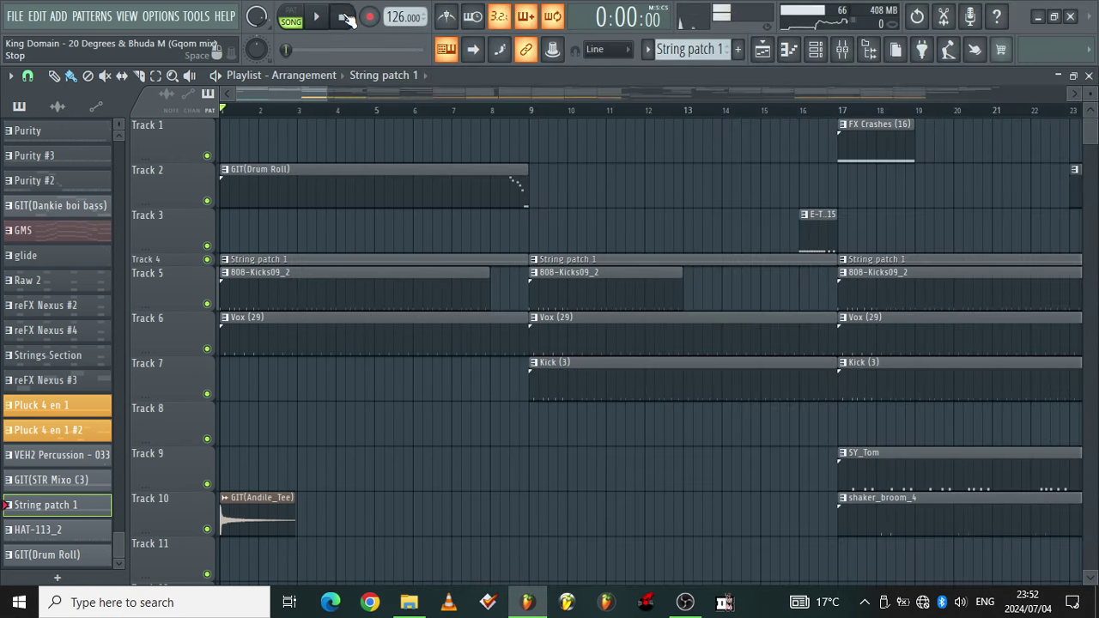
{"action": "left_click", "coordinate": [438, 270]}
Step: Open the String patch 1 pattern's notes in the piano roll, remove the stray C#0 note and examine the sustained note
{"action": "left_click", "coordinate": [515, 258]}
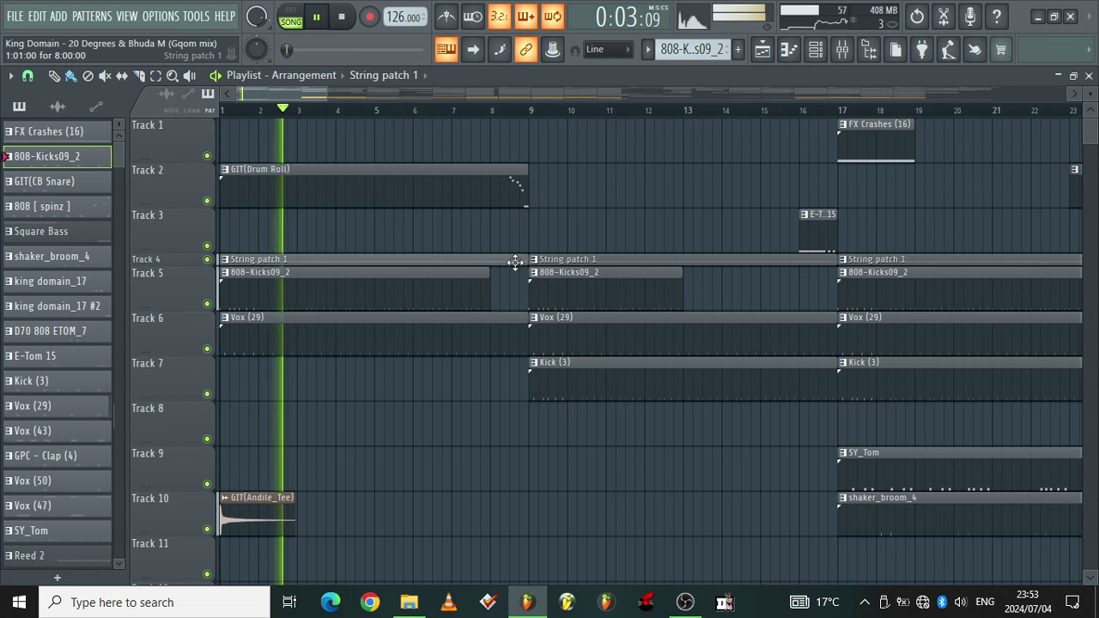
{"action": "left_click", "coordinate": [815, 52]}
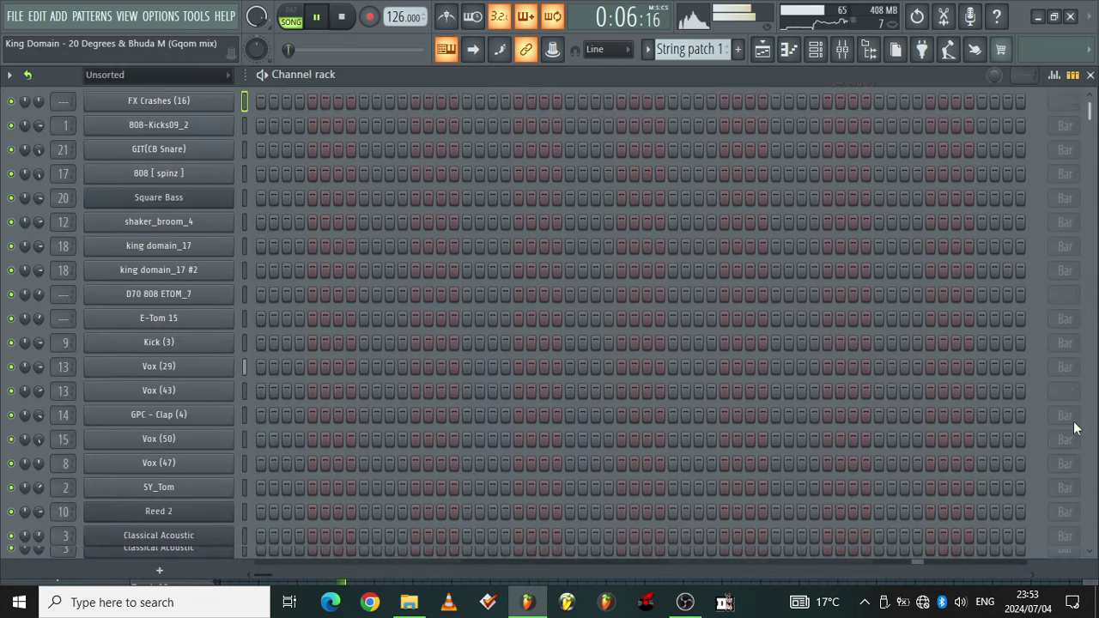
{"action": "left_click_drag", "start_coordinate": [1091, 120], "coordinate": [1072, 560]}
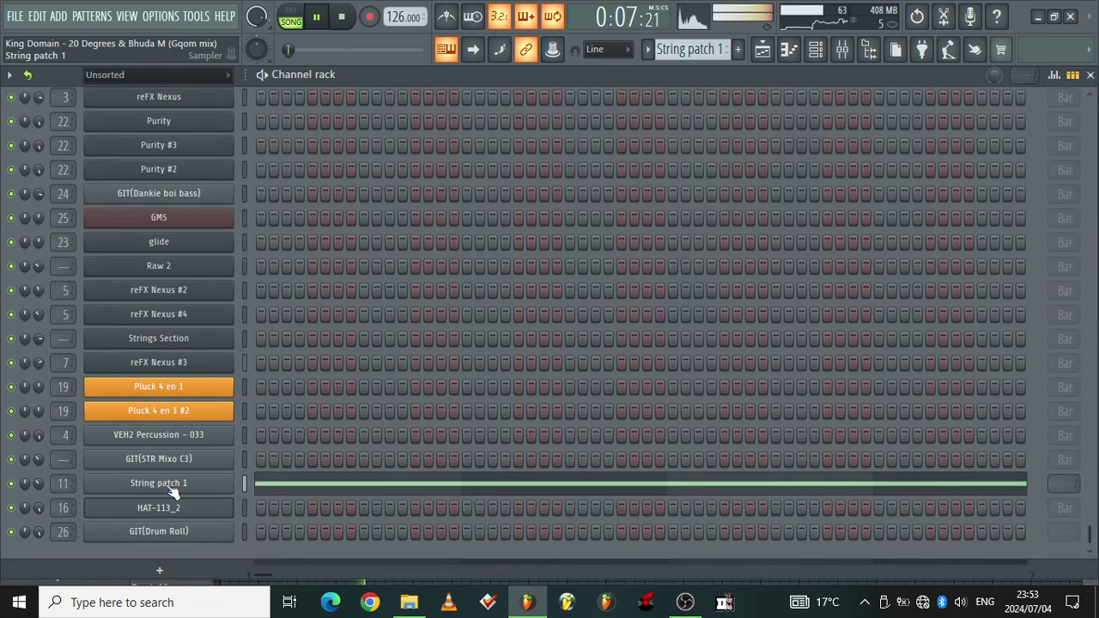
{"action": "left_click", "coordinate": [292, 486]}
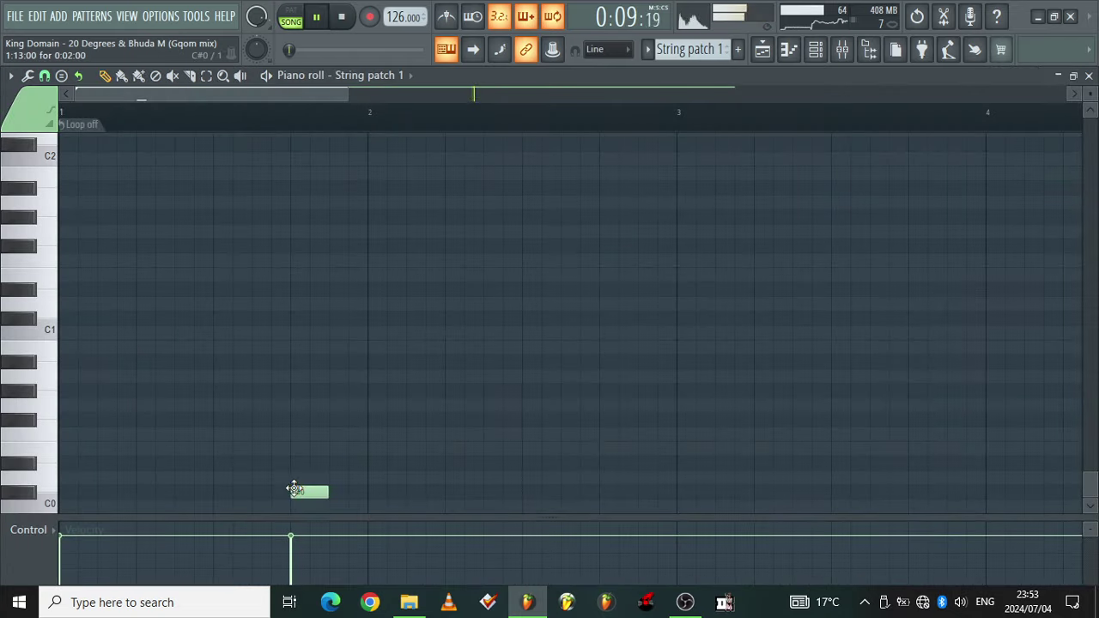
{"action": "right_click", "coordinate": [308, 493]}
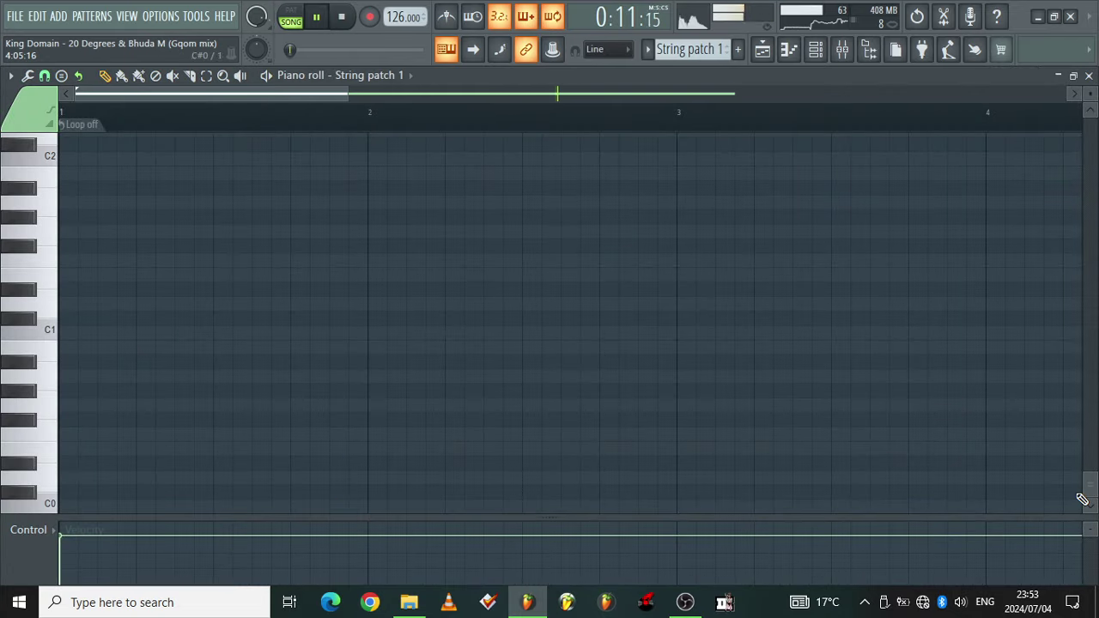
{"action": "left_click_drag", "start_coordinate": [1088, 488], "coordinate": [1087, 425]}
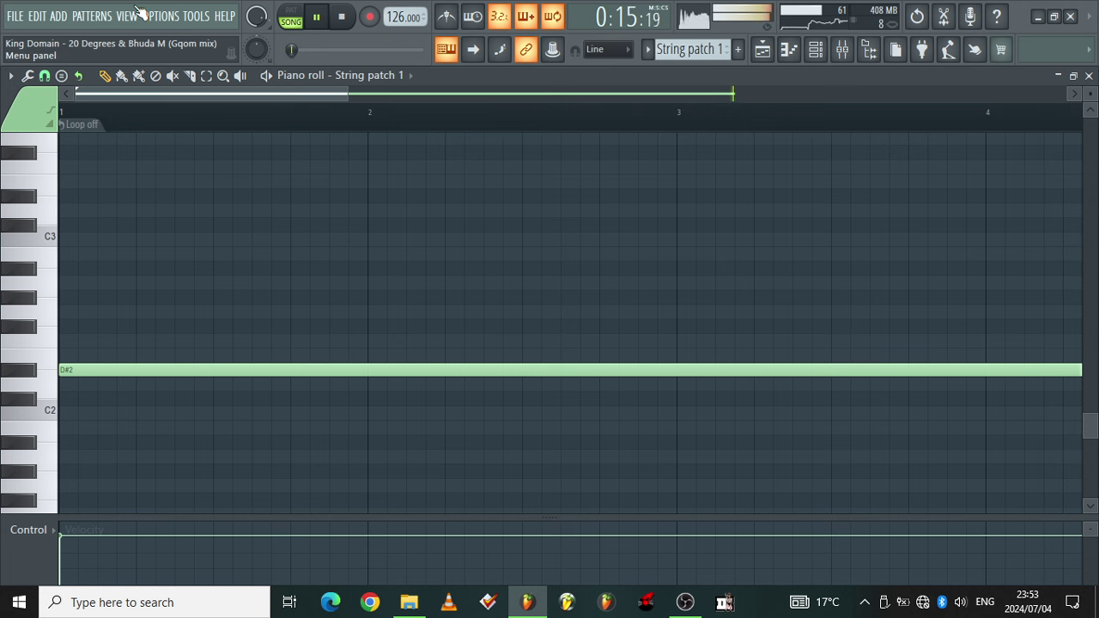
Step: Show the Master track in the mixer and raise the system volume to 100
{"action": "left_click", "coordinate": [842, 51]}
{"action": "left_click", "coordinate": [53, 185]}
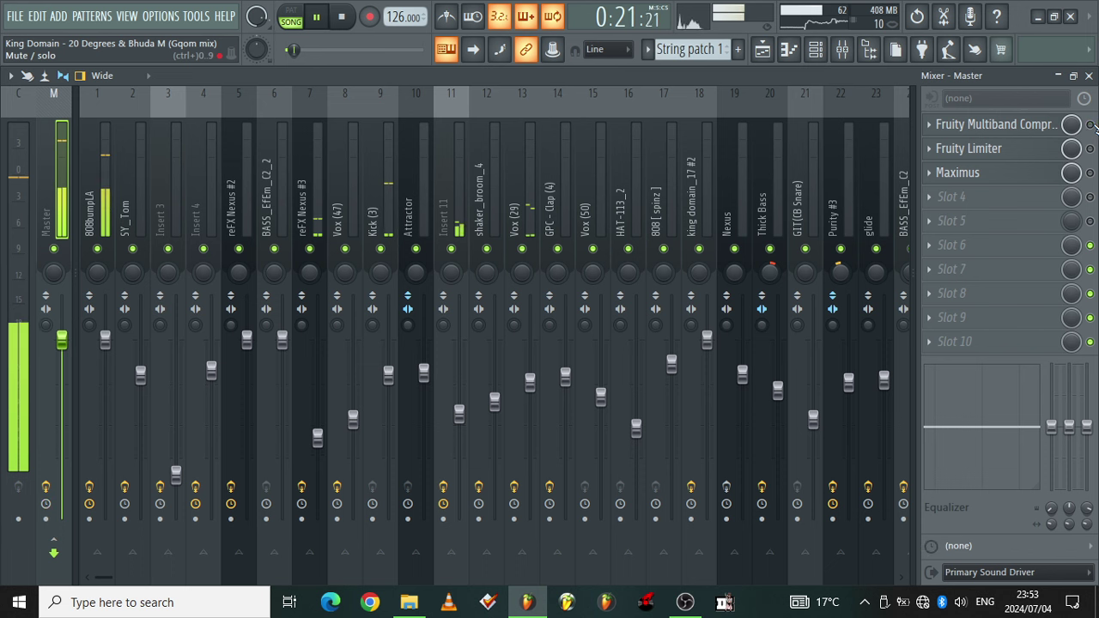
{"action": "key", "text": "XF86AudioRaiseVolume"}
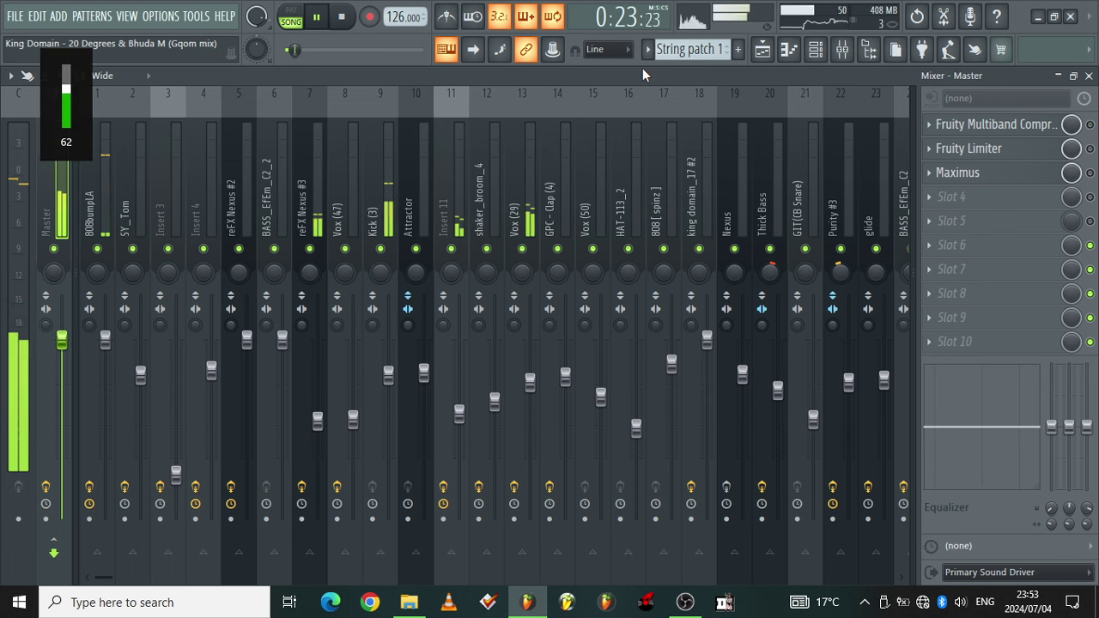
{"action": "key", "text": "XF86AudioRaiseVolume"}
{"action": "key", "text": "XF86AudioRaiseVolume"}
{"action": "key", "text": "XF86AudioRaiseVolume"}
{"action": "key", "text": "XF86AudioRaiseVolume"}
{"action": "key", "text": "XF86AudioRaiseVolume"}
{"action": "key", "text": "XF86AudioRaiseVolume"}
{"action": "key", "text": "XF86AudioRaiseVolume"}
{"action": "key", "text": "XF86AudioRaiseVolume"}
{"action": "key", "text": "XF86AudioRaiseVolume"}
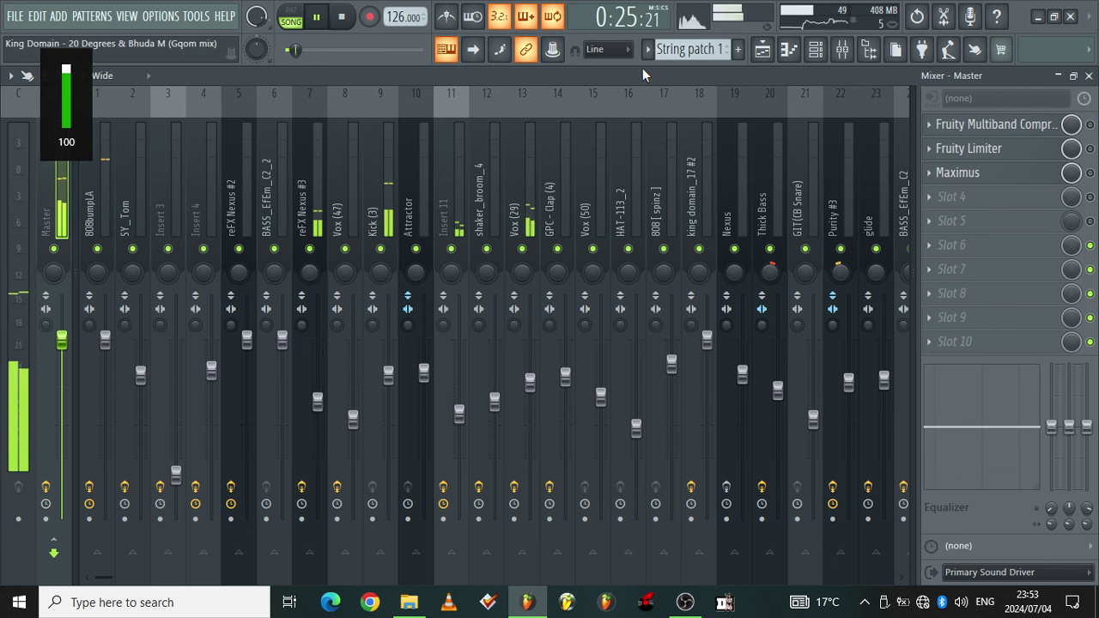
Step: Reopen the String patch 1 notes from the playlist and set the piano roll's scale highlighting root note to D#
{"action": "left_click", "coordinate": [761, 49]}
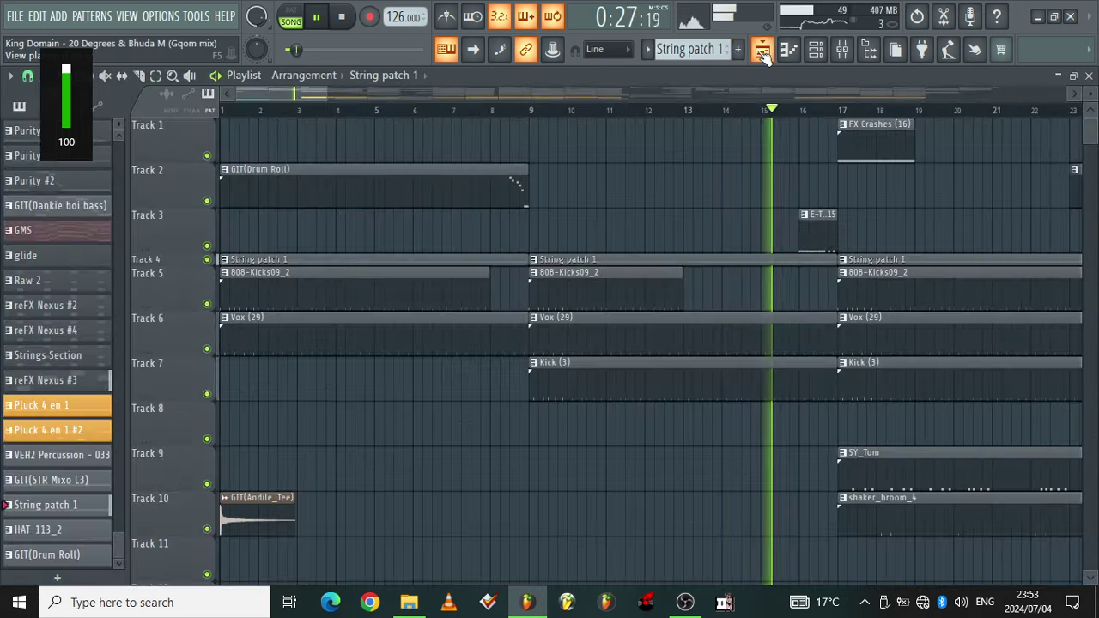
{"action": "double_click", "coordinate": [367, 261]}
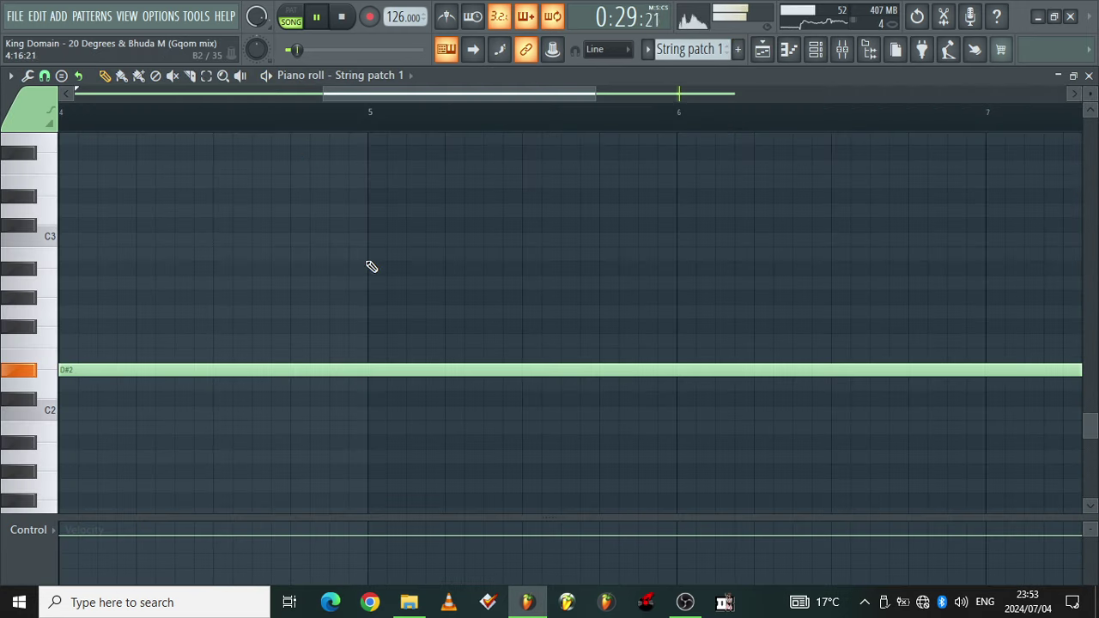
{"action": "left_click", "coordinate": [27, 76]}
{"action": "mouse_move", "coordinate": [45, 127]}
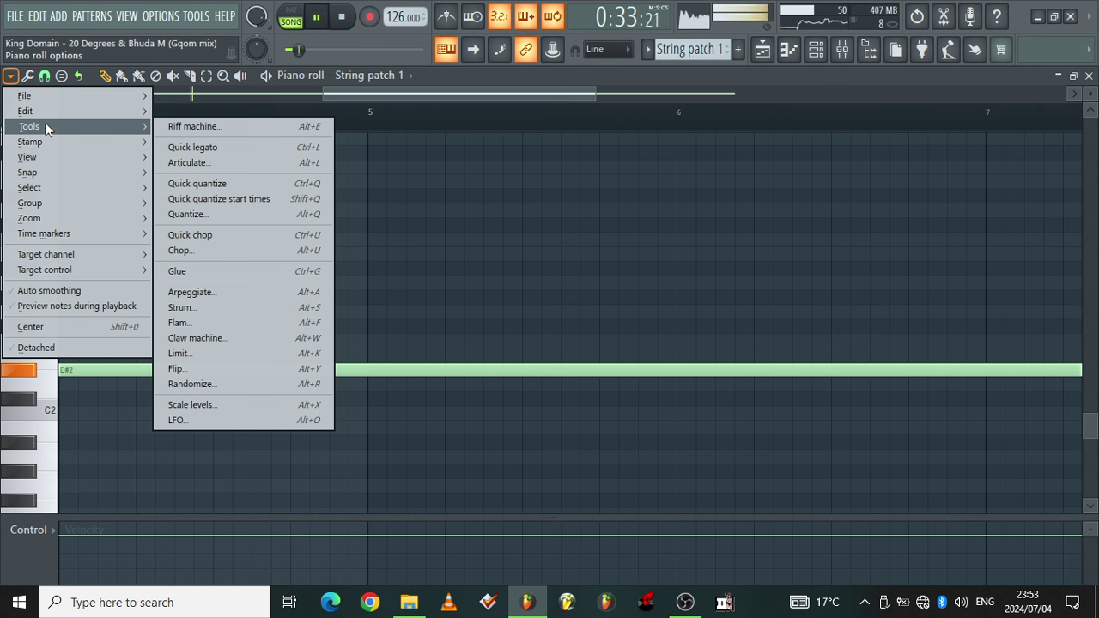
{"action": "mouse_move", "coordinate": [97, 155]}
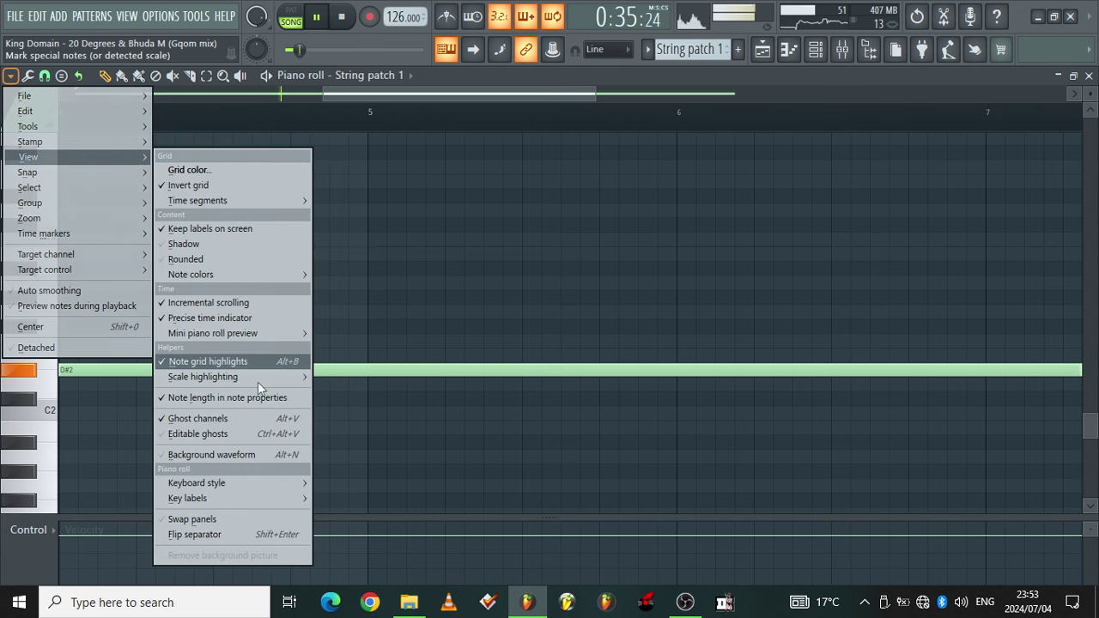
{"action": "mouse_move", "coordinate": [265, 378]}
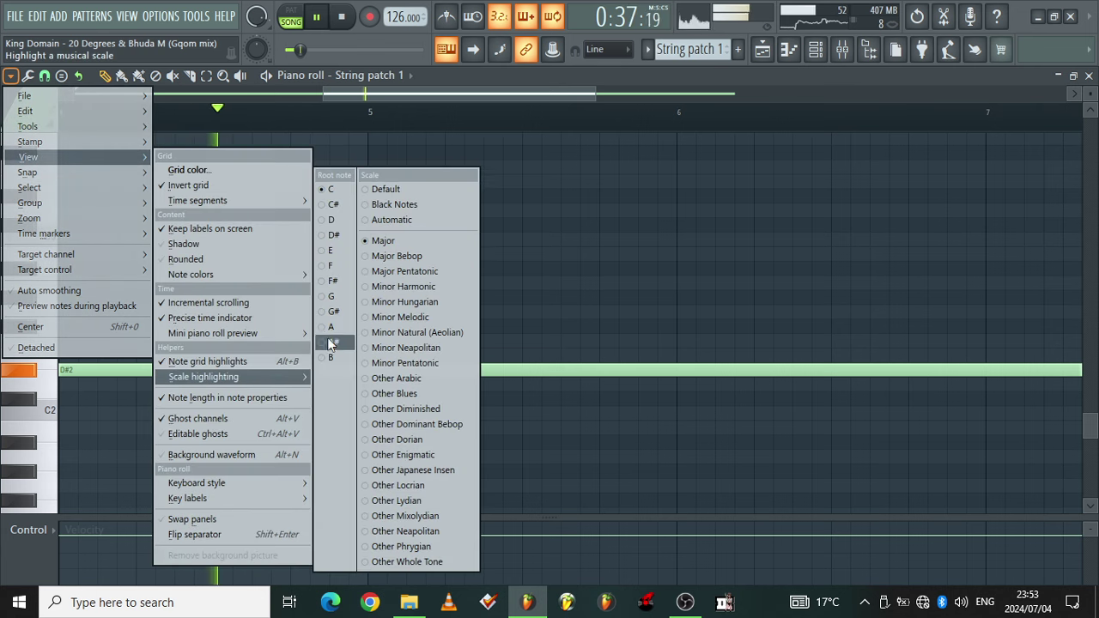
{"action": "left_click", "coordinate": [333, 233]}
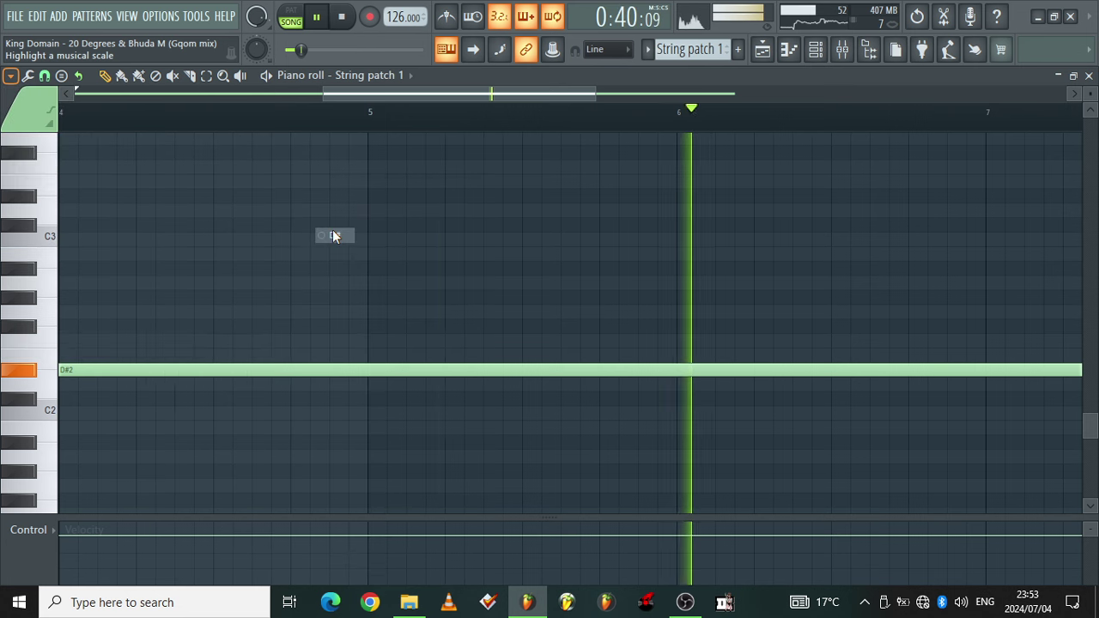
Step: Select the reFX Nexus #3 pattern on playlist Track 26, view its instrument's preset and close the plugin window
{"action": "left_click", "coordinate": [763, 50]}
{"action": "left_click_drag", "start_coordinate": [324, 97], "coordinate": [465, 95]}
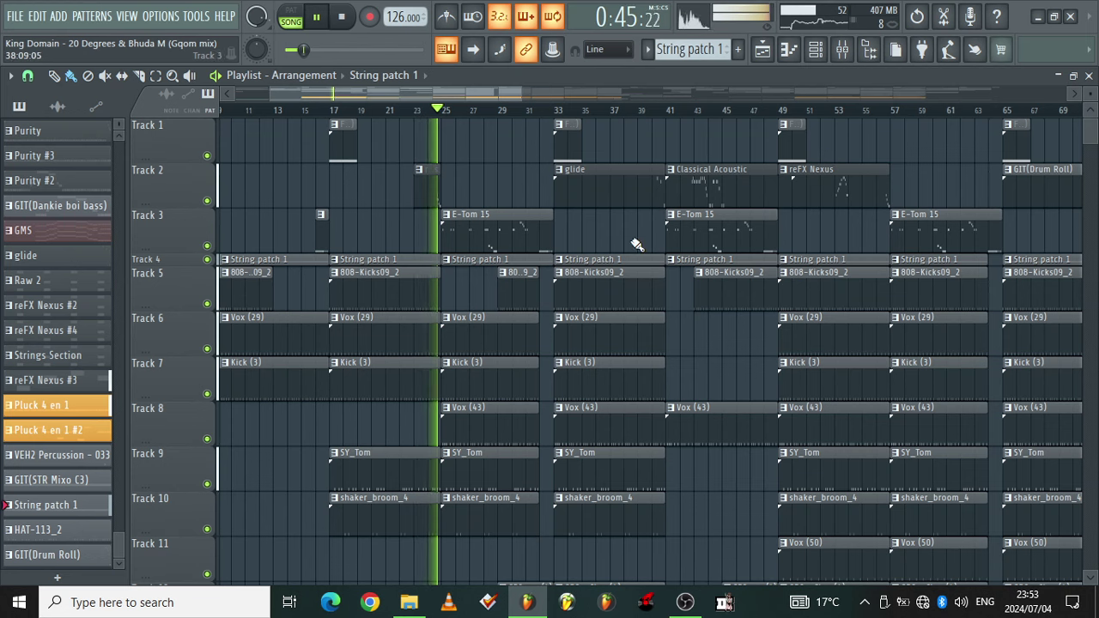
{"action": "left_click_drag", "start_coordinate": [1092, 135], "coordinate": [1093, 154]}
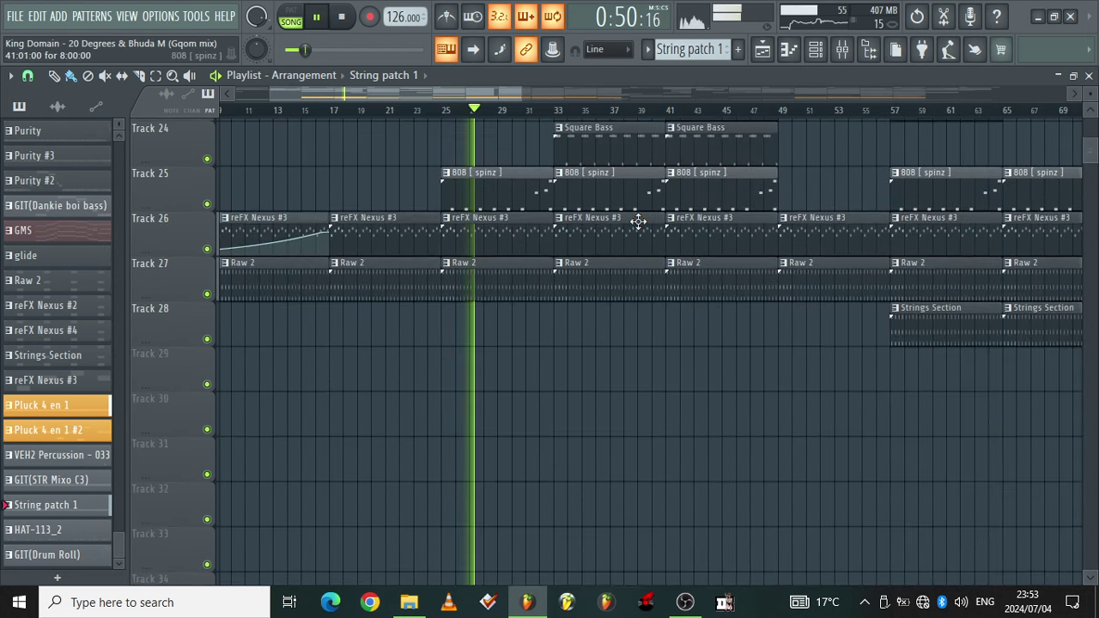
{"action": "left_click", "coordinate": [474, 225]}
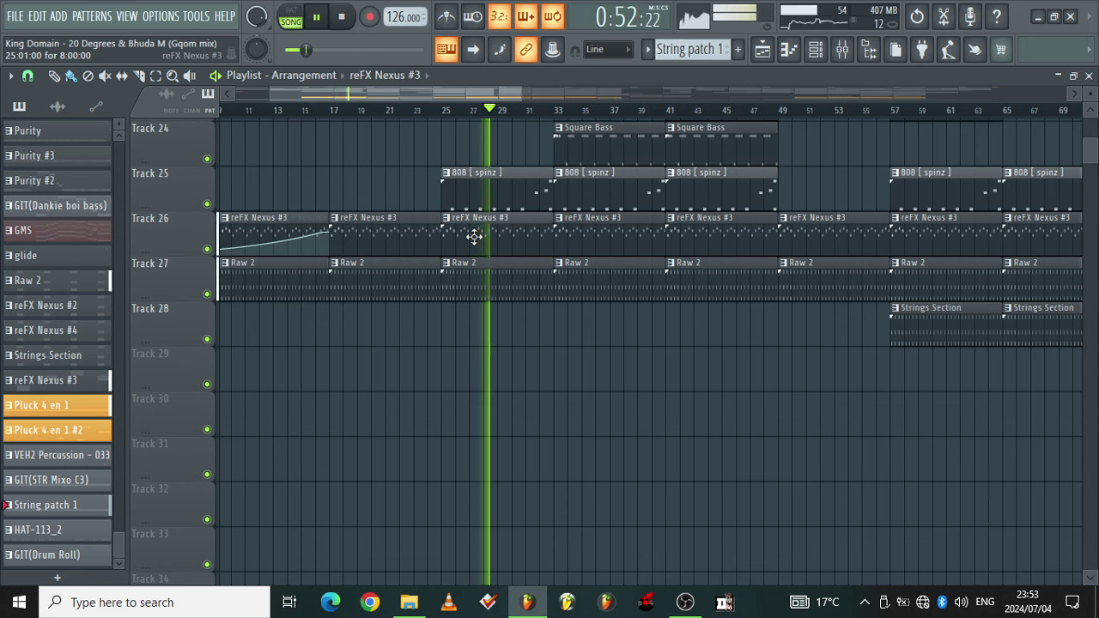
{"action": "left_click", "coordinate": [822, 52]}
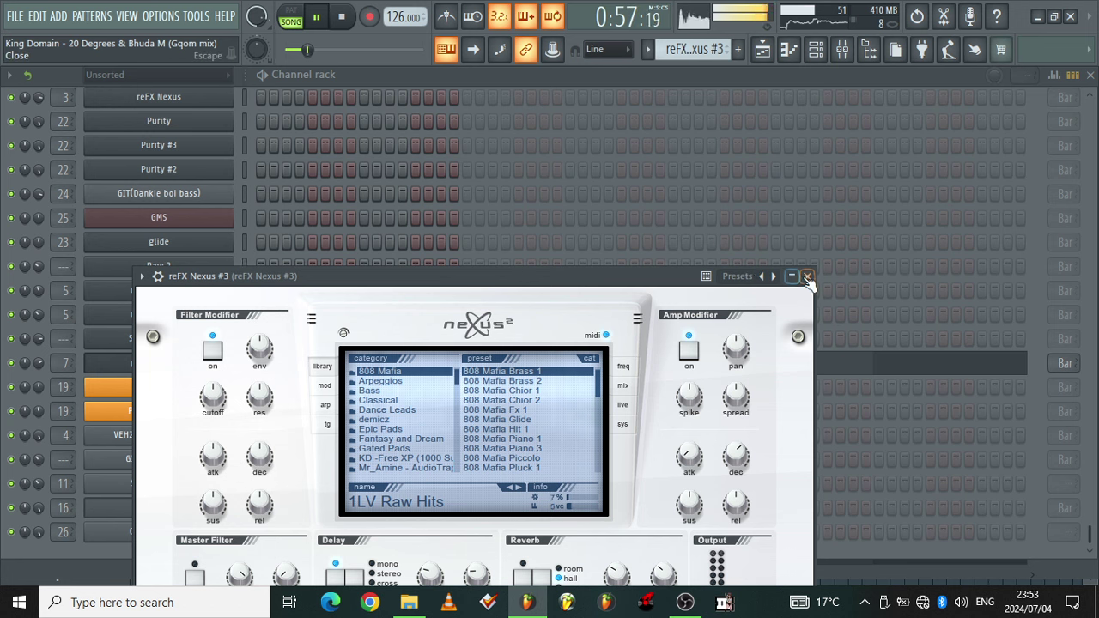
{"action": "left_click", "coordinate": [807, 276]}
Step: Open reFX Nexus #3 in the piano roll and examine its melody notes in the first bar
{"action": "left_click", "coordinate": [304, 371]}
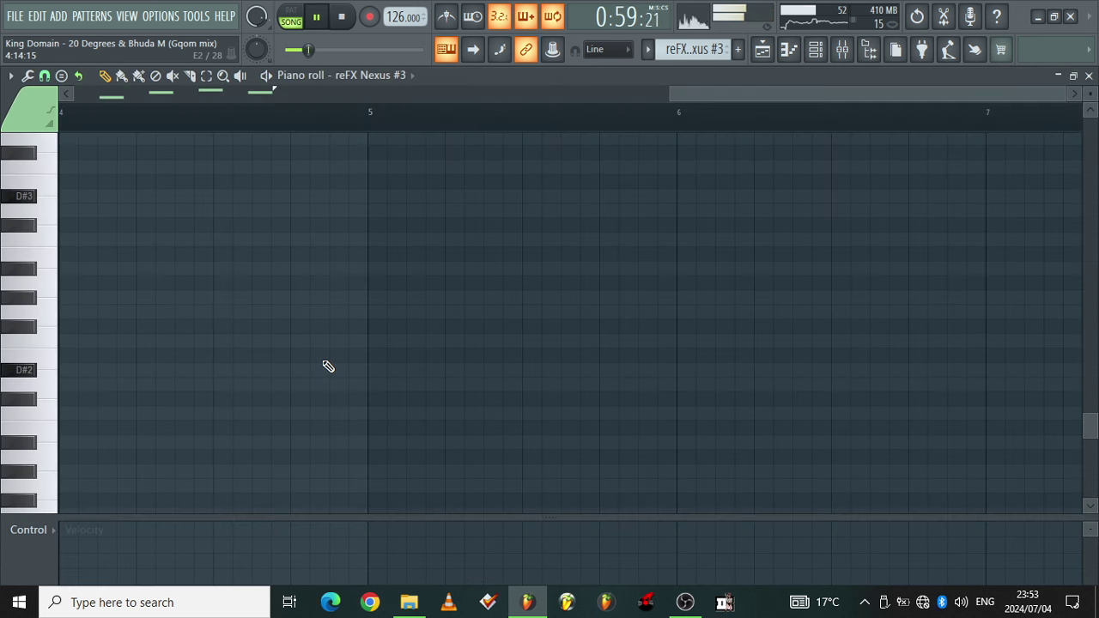
{"action": "left_click_drag", "start_coordinate": [1097, 427], "coordinate": [1093, 369]}
{"action": "left_click_drag", "start_coordinate": [854, 94], "coordinate": [430, 123]}
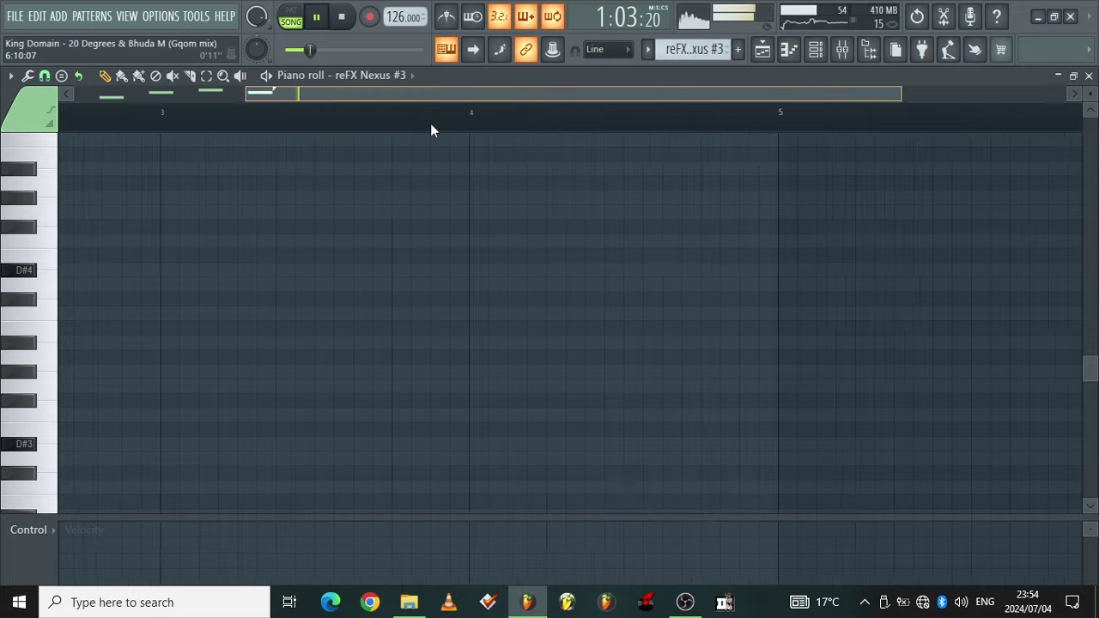
{"action": "scroll", "coordinate": [2, 128], "scroll_direction": "up", "scroll_amount": 5}
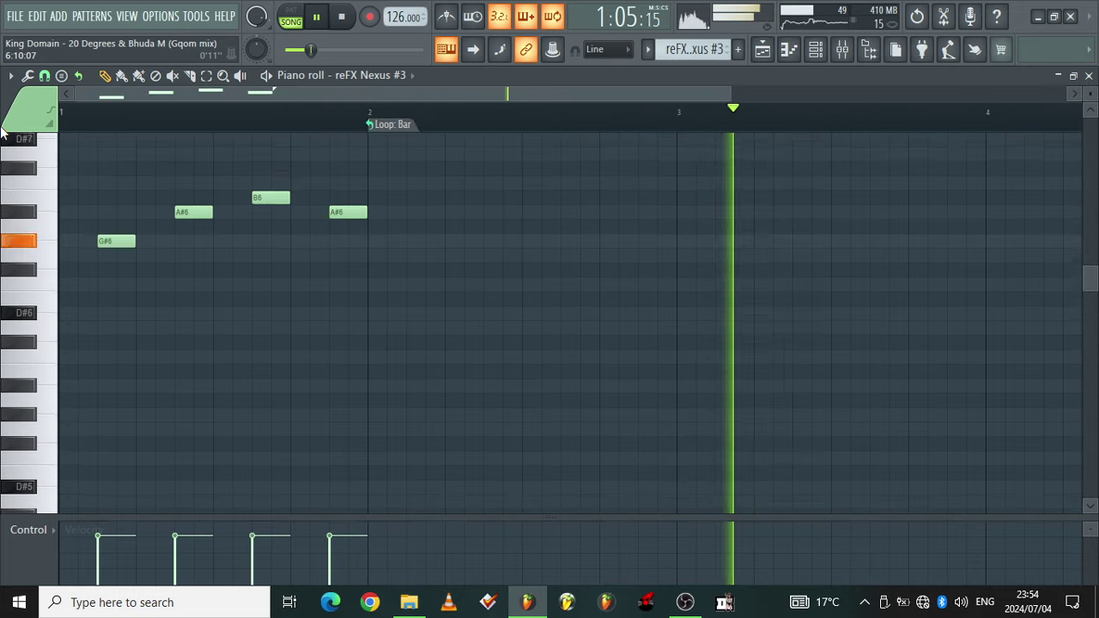
{"action": "scroll", "coordinate": [2, 127], "scroll_direction": "up", "scroll_amount": 2}
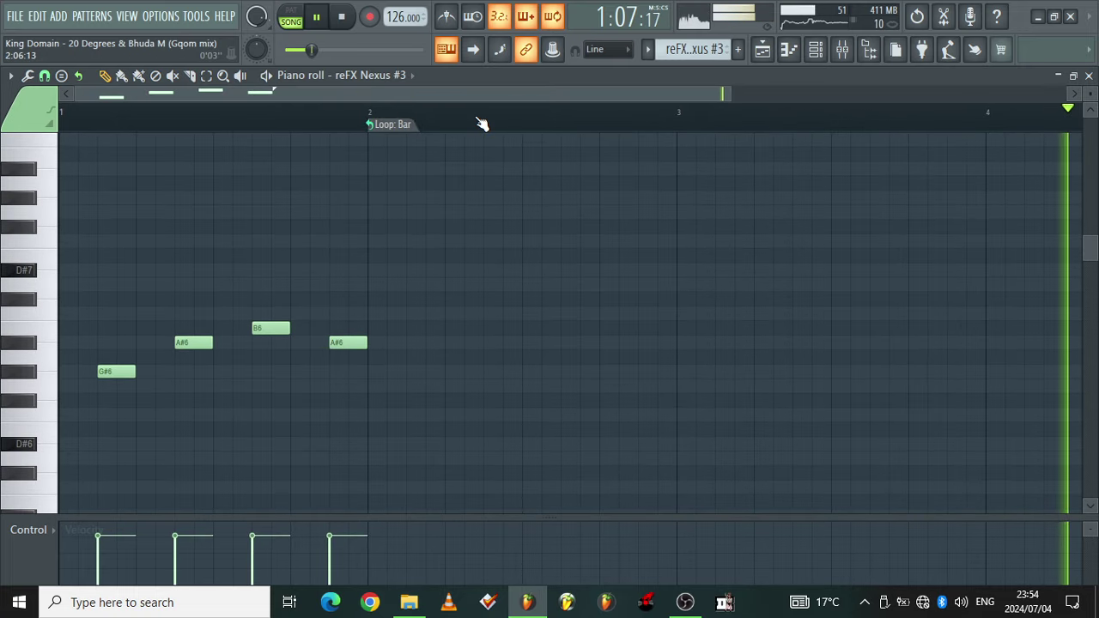
Step: Select the Square Bass pattern on playlist Track 24 and locate its channel in the channel rack
{"action": "left_click", "coordinate": [763, 49]}
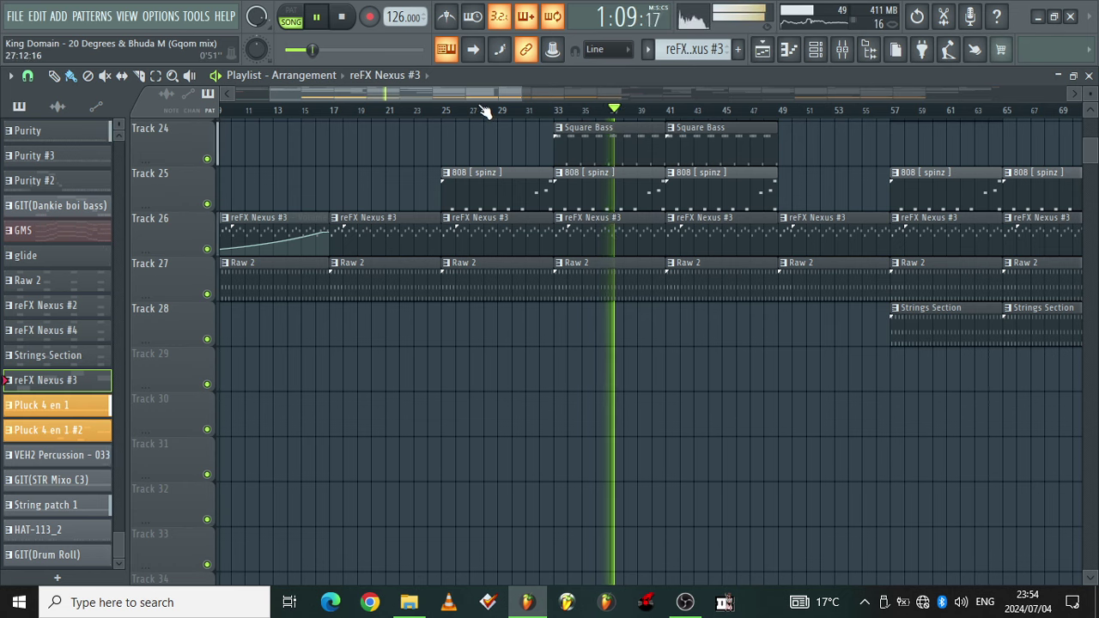
{"action": "scroll", "coordinate": [538, 248], "scroll_direction": "right", "scroll_amount": 3}
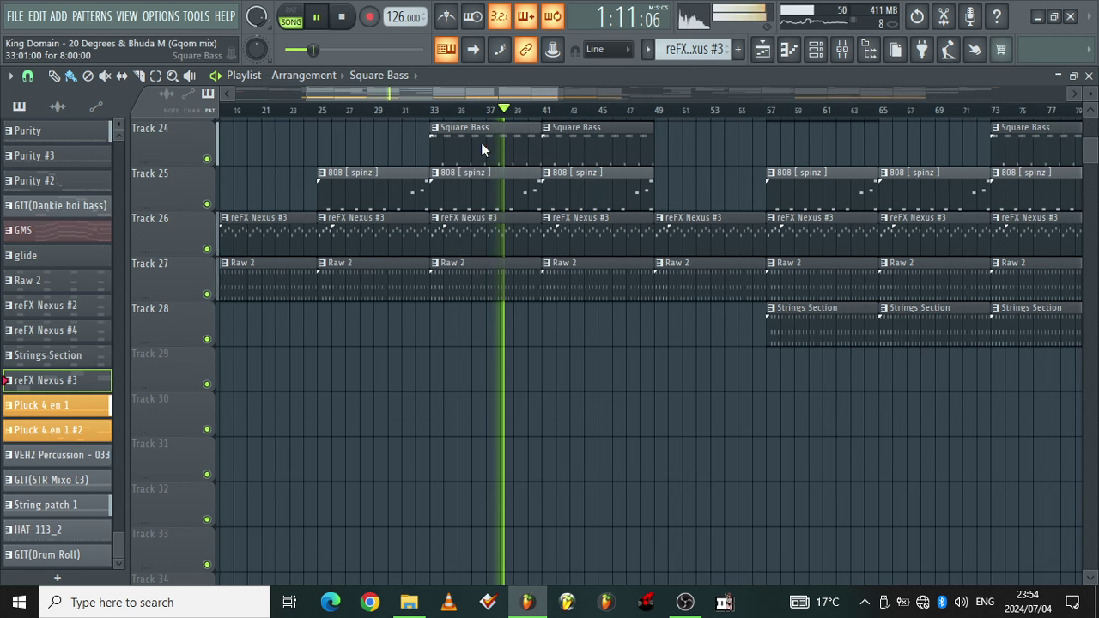
{"action": "left_click", "coordinate": [842, 49]}
{"action": "left_click", "coordinate": [815, 49]}
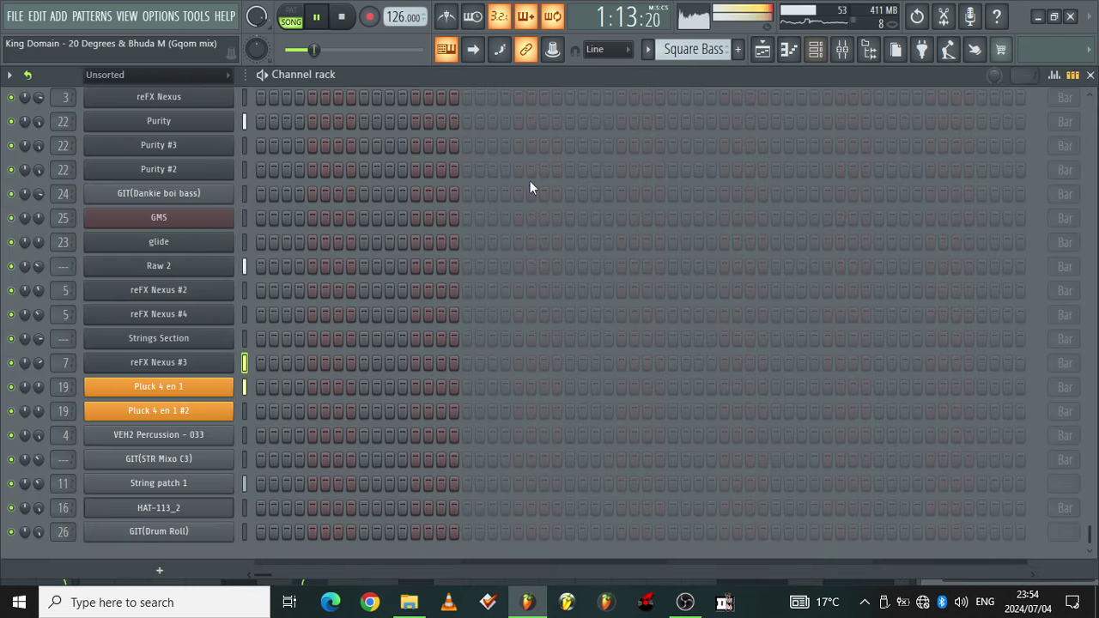
{"action": "scroll", "coordinate": [196, 143], "scroll_direction": "up", "scroll_amount": 20}
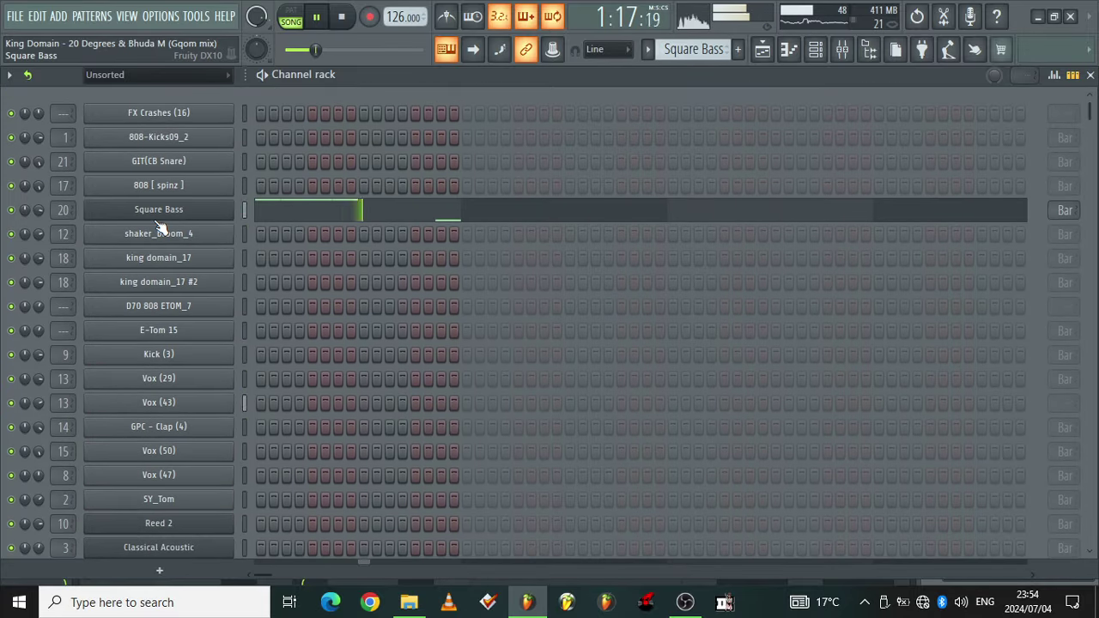
Step: View the Square Bass instrument's settings and examine its first-bar notes in the piano roll
{"action": "left_click", "coordinate": [157, 215]}
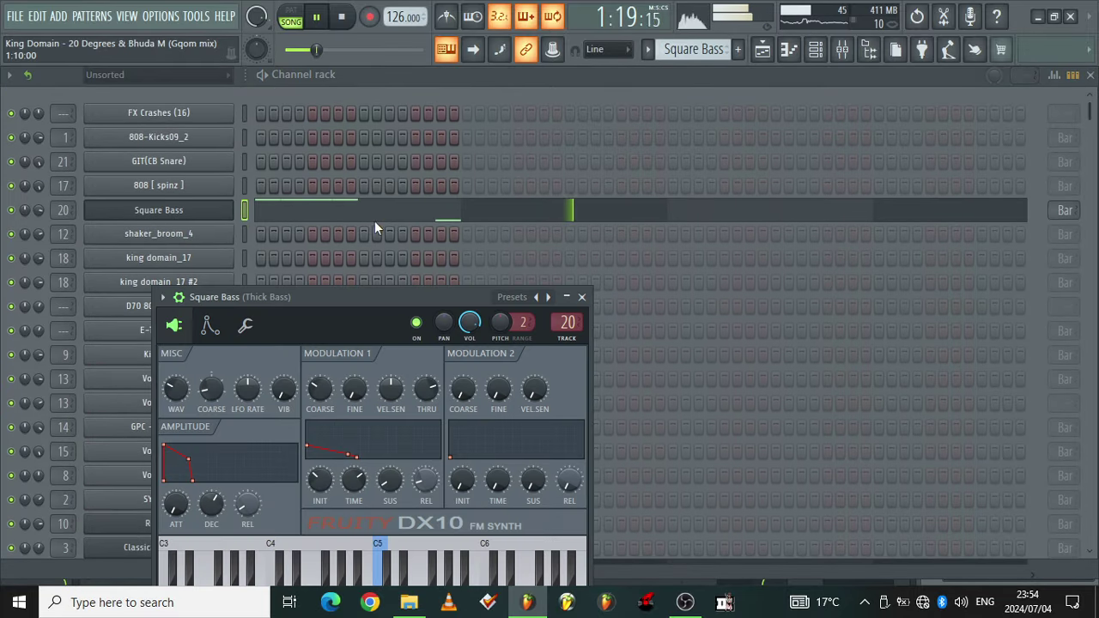
{"action": "left_click", "coordinate": [373, 215]}
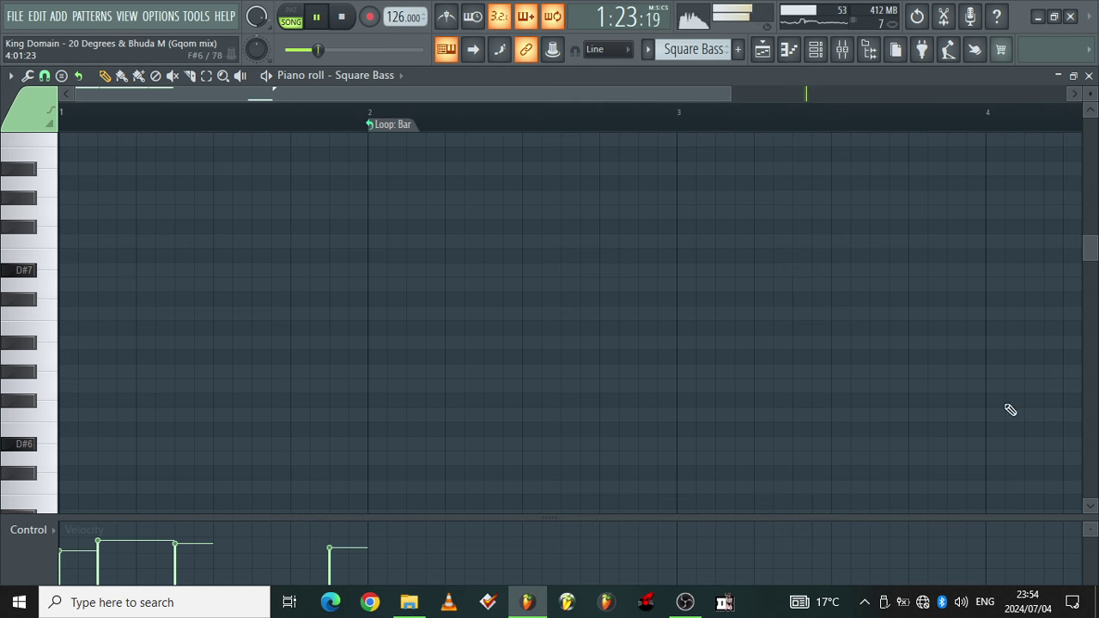
{"action": "left_click_drag", "start_coordinate": [1094, 247], "coordinate": [1097, 370]}
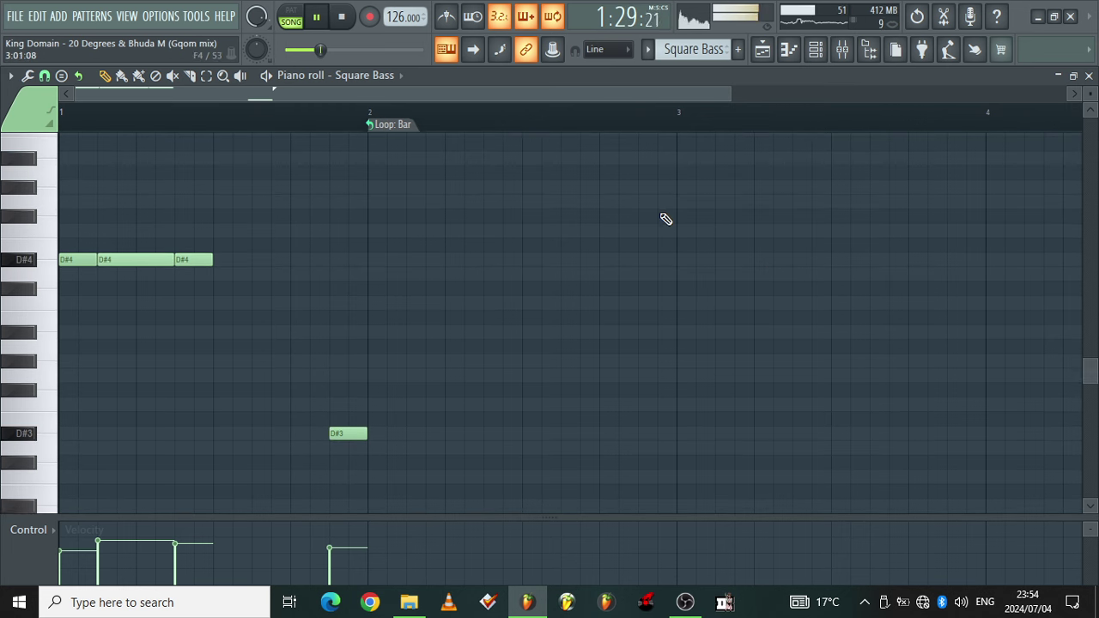
Step: Open the 808 [ spinz ] pattern from Track 25 in the piano roll and examine its notes across all eight bars
{"action": "left_click", "coordinate": [764, 49]}
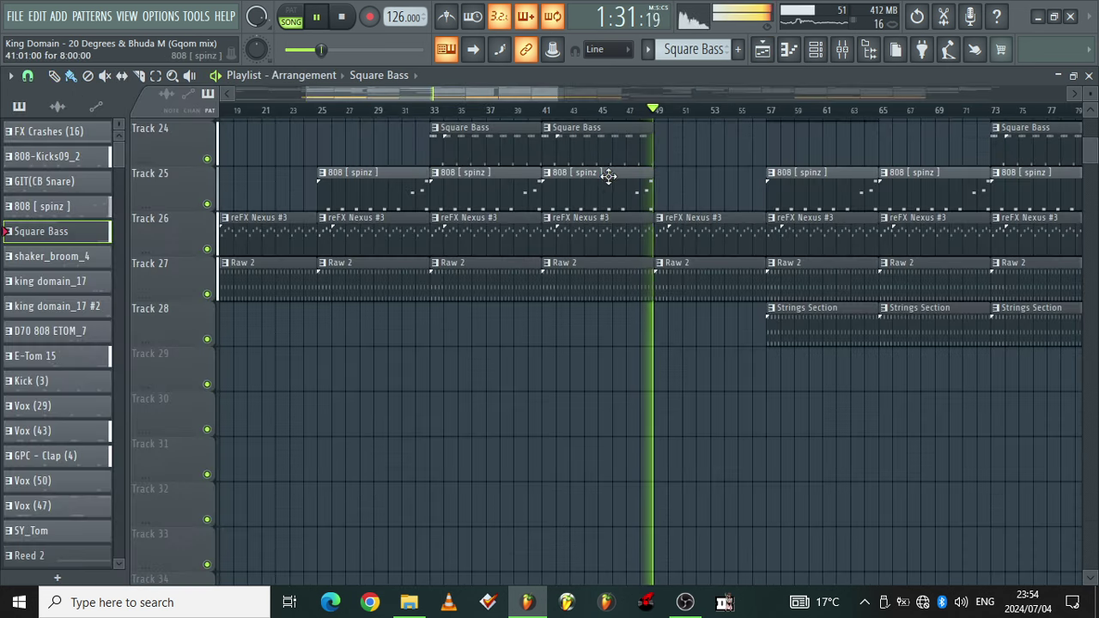
{"action": "left_click", "coordinate": [816, 51]}
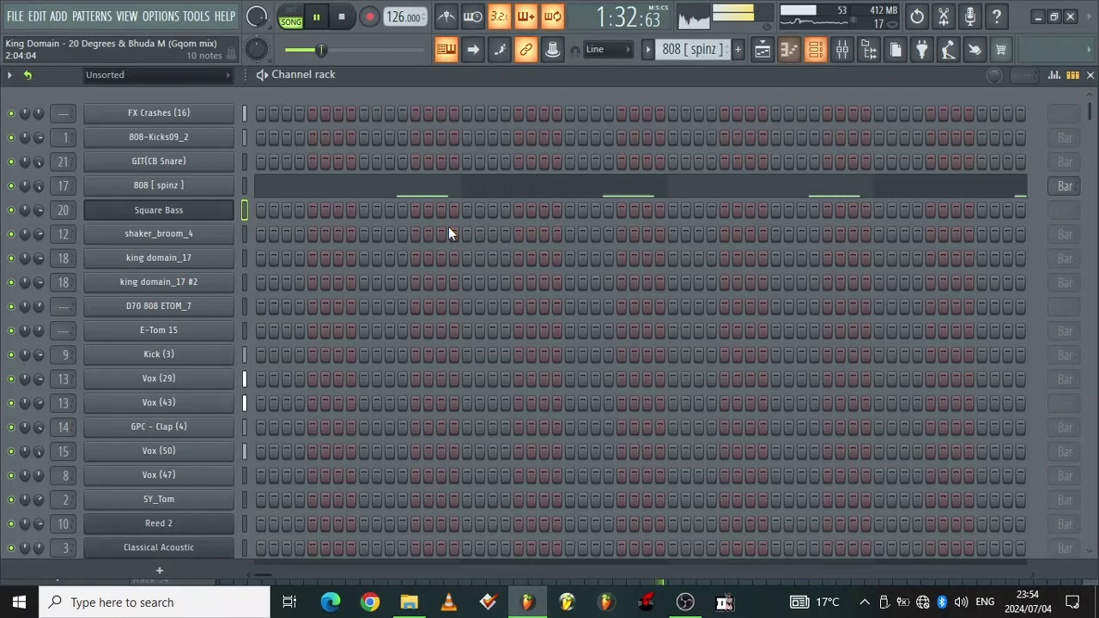
{"action": "left_click", "coordinate": [399, 193]}
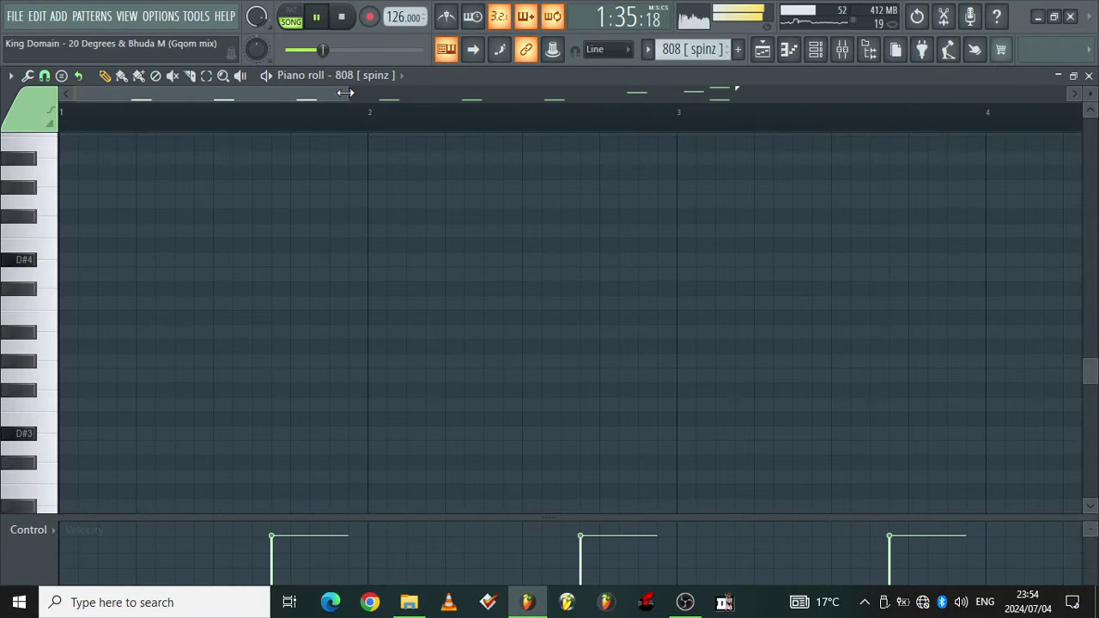
{"action": "left_click_drag", "start_coordinate": [345, 93], "coordinate": [846, 92]}
{"action": "left_click_drag", "start_coordinate": [629, 518], "coordinate": [629, 582]}
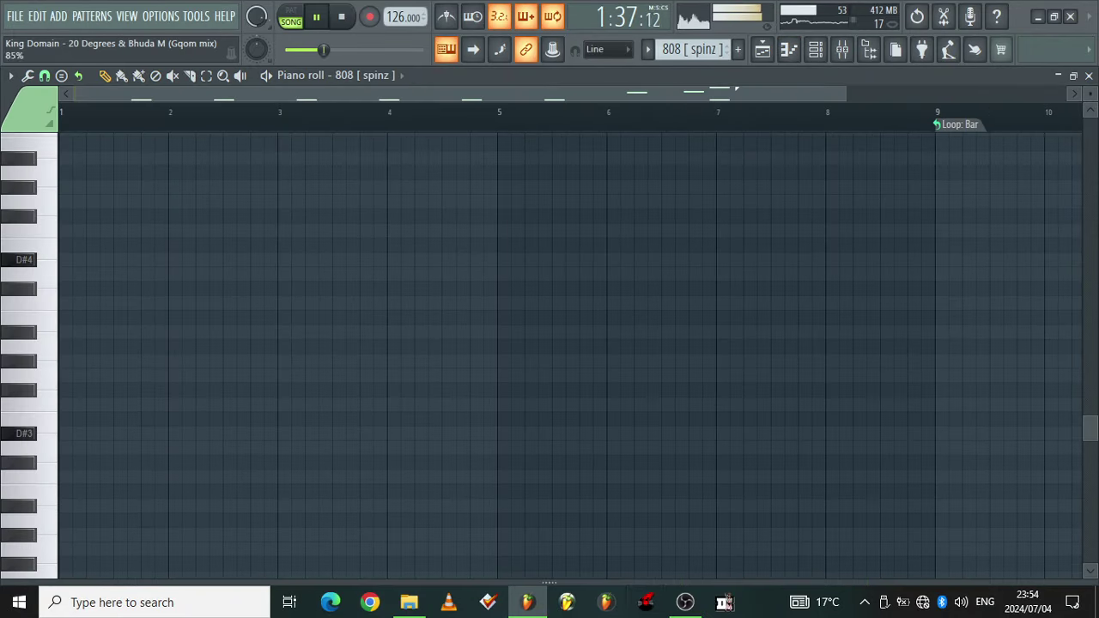
{"action": "left_click_drag", "start_coordinate": [1091, 442], "coordinate": [1094, 343]}
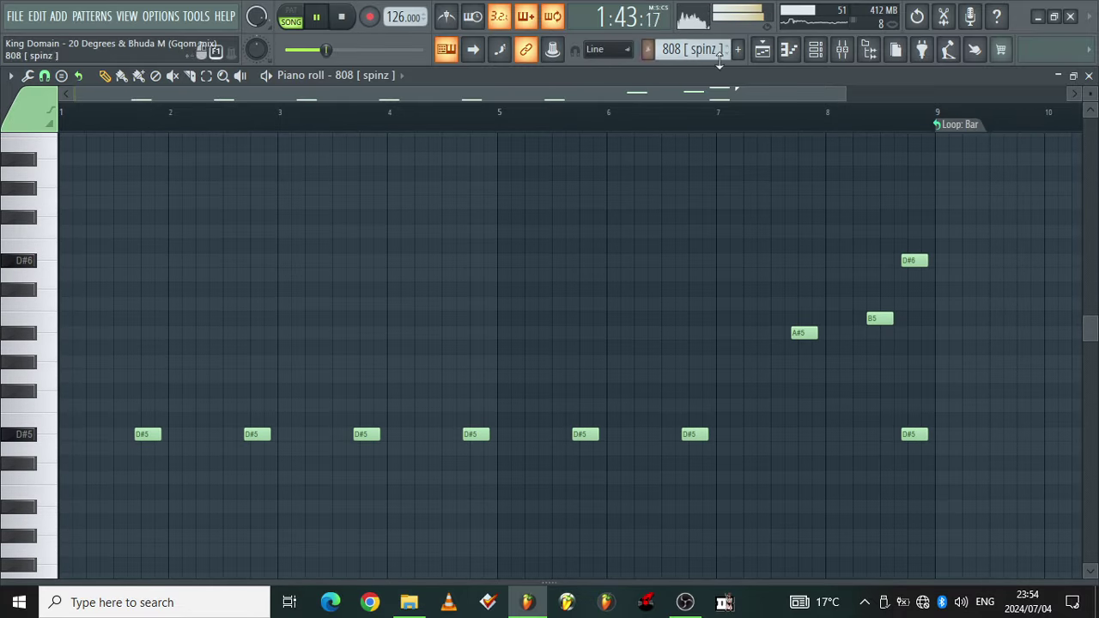
Step: Select the Purity pattern on playlist Track 21, find its channel in the channel rack and examine its notes in the piano roll
{"action": "left_click", "coordinate": [761, 49]}
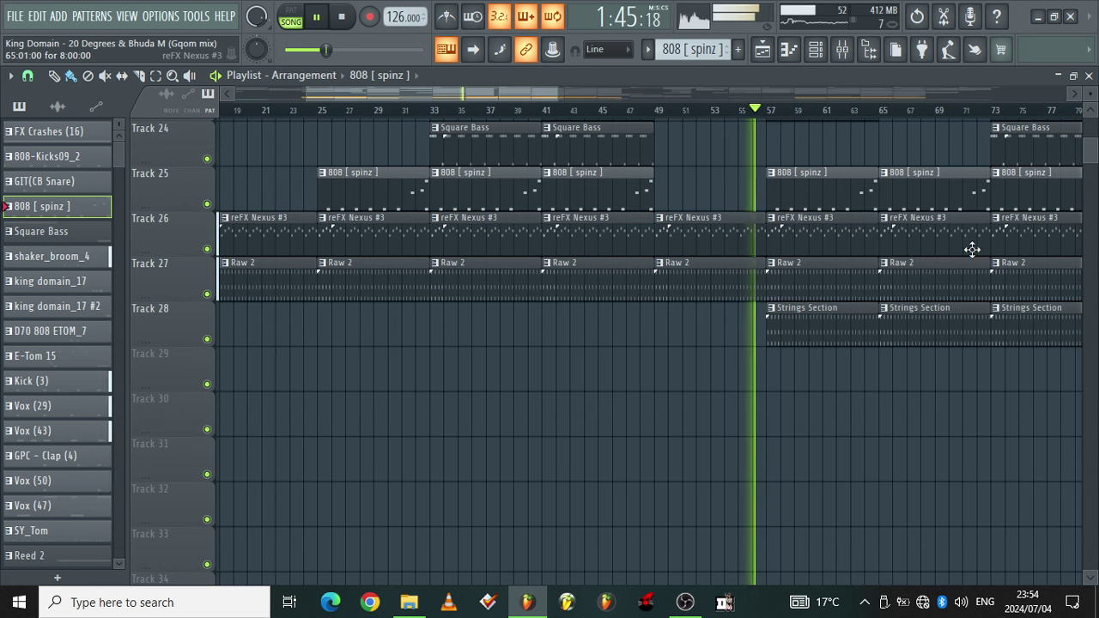
{"action": "left_click_drag", "start_coordinate": [1094, 168], "coordinate": [1094, 156]}
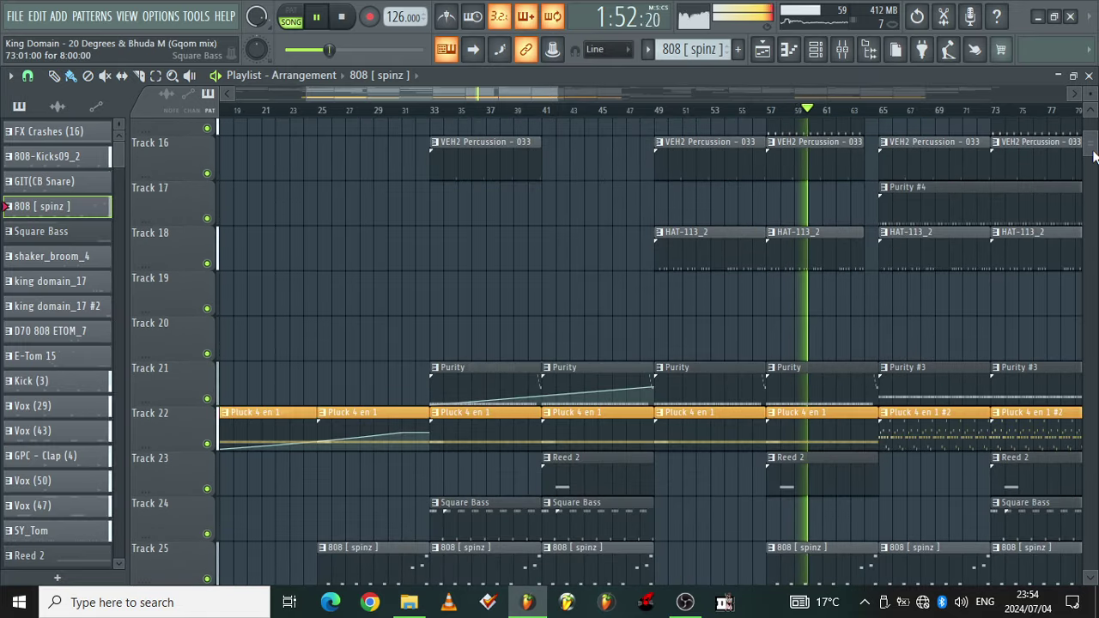
{"action": "left_click", "coordinate": [823, 403]}
{"action": "left_click", "coordinate": [789, 53]}
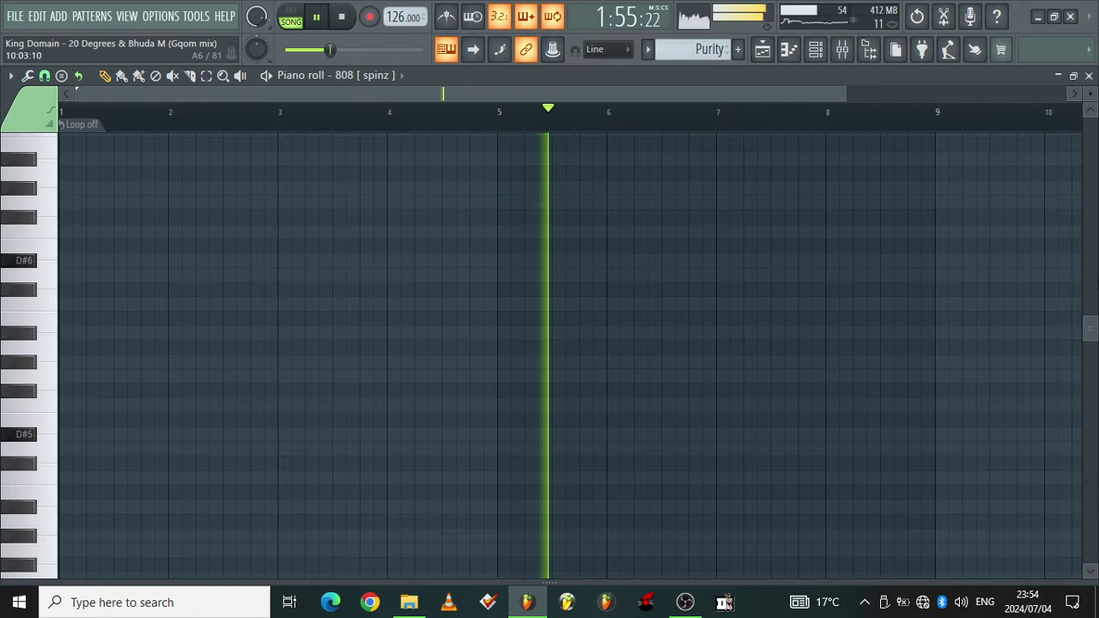
{"action": "left_click_drag", "start_coordinate": [1090, 333], "coordinate": [1094, 403]}
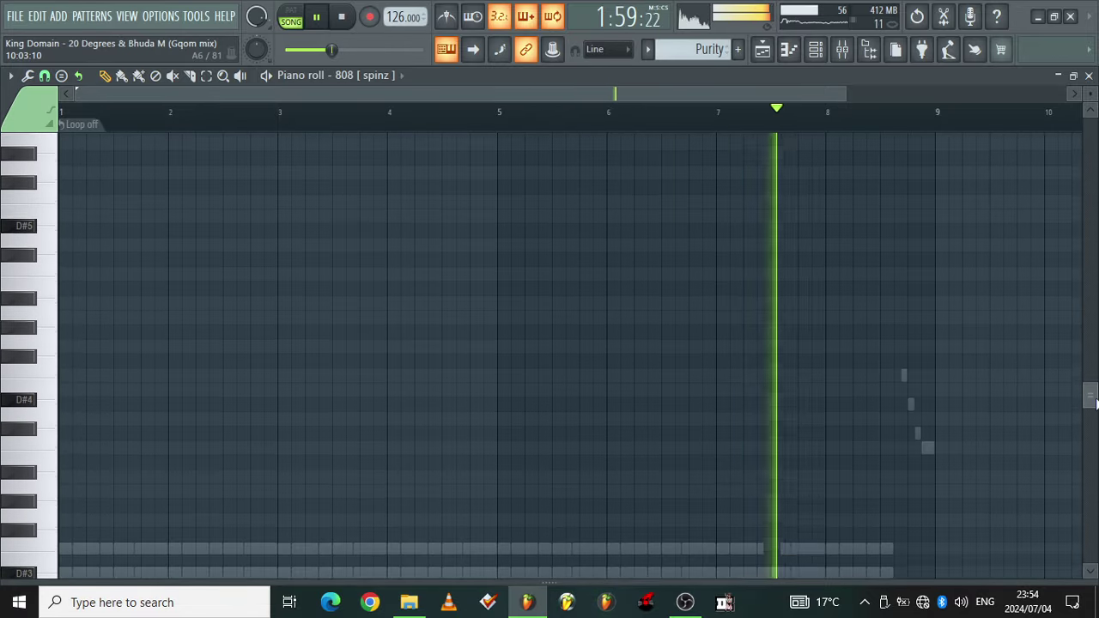
{"action": "left_click", "coordinate": [816, 49]}
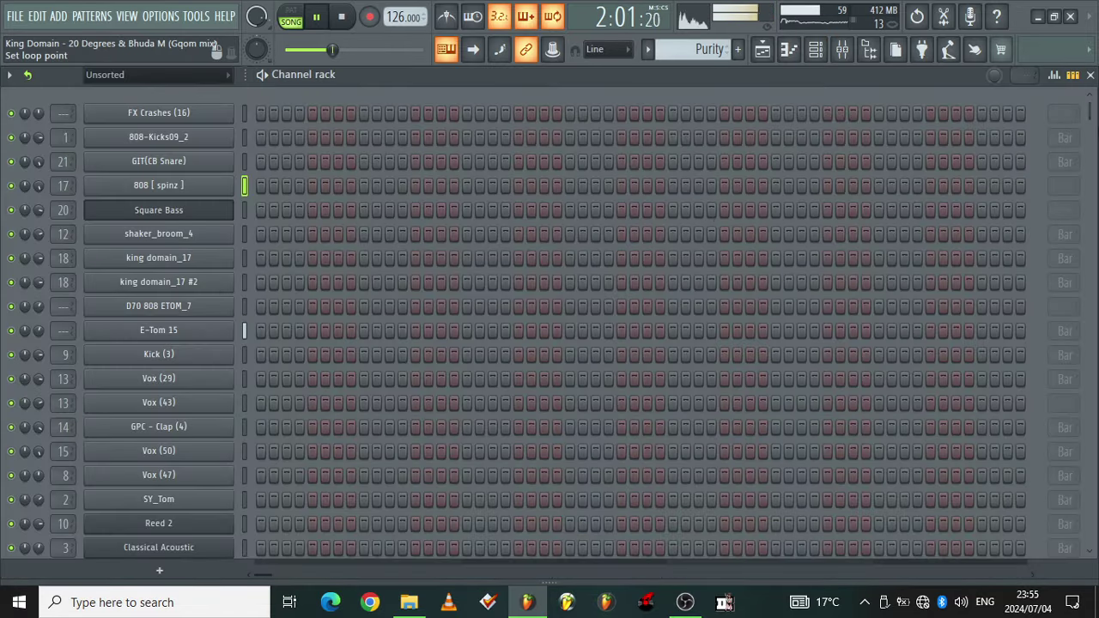
{"action": "left_click_drag", "start_coordinate": [1091, 122], "coordinate": [1096, 549]}
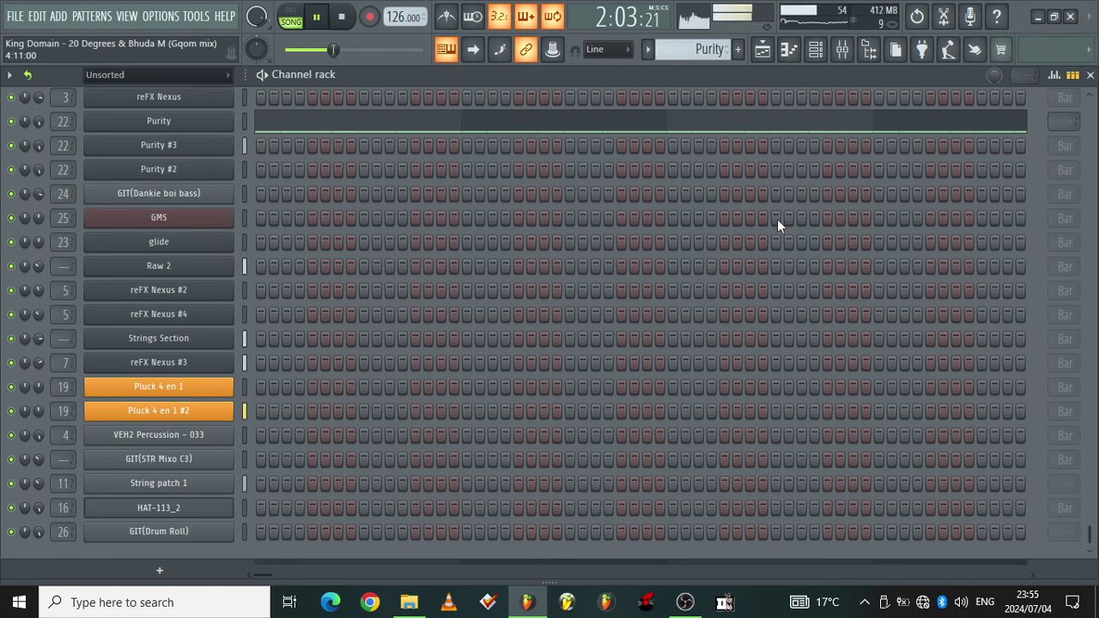
{"action": "left_click", "coordinate": [574, 129]}
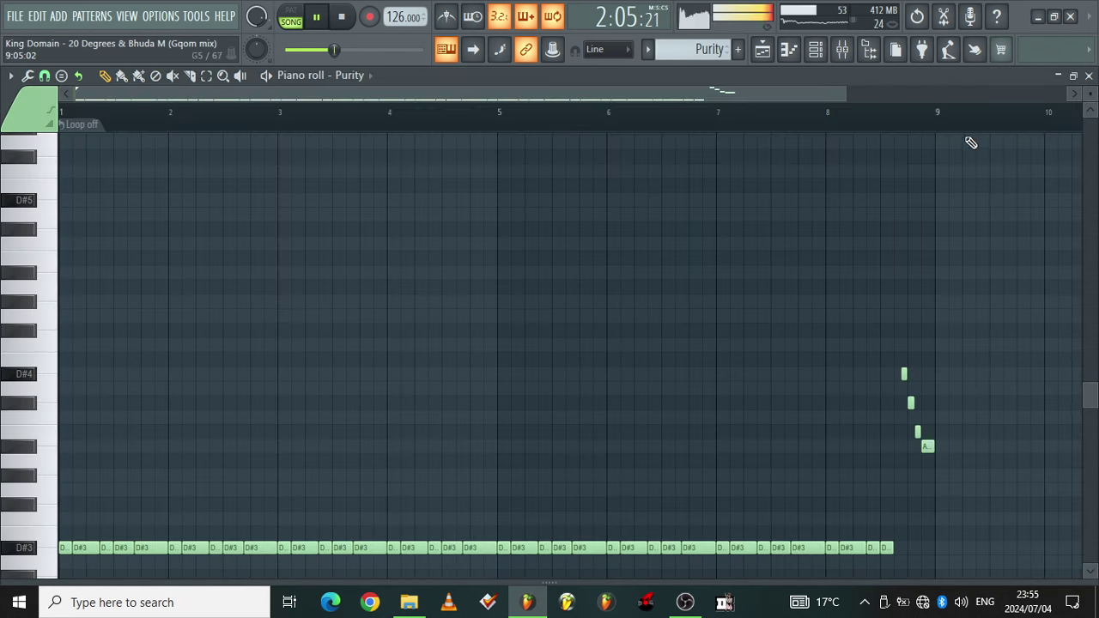
Step: Open the Purity #3 pattern from playlist Track 21 and examine its repeated D#3 notes closely in the piano roll
{"action": "left_click", "coordinate": [761, 51]}
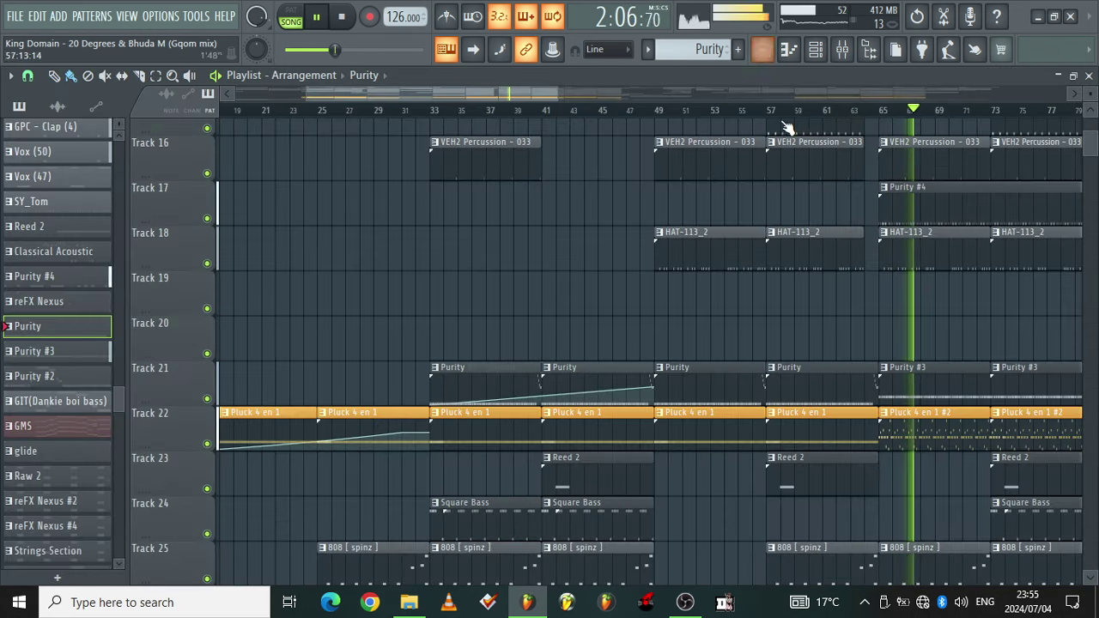
{"action": "double_click", "coordinate": [917, 382]}
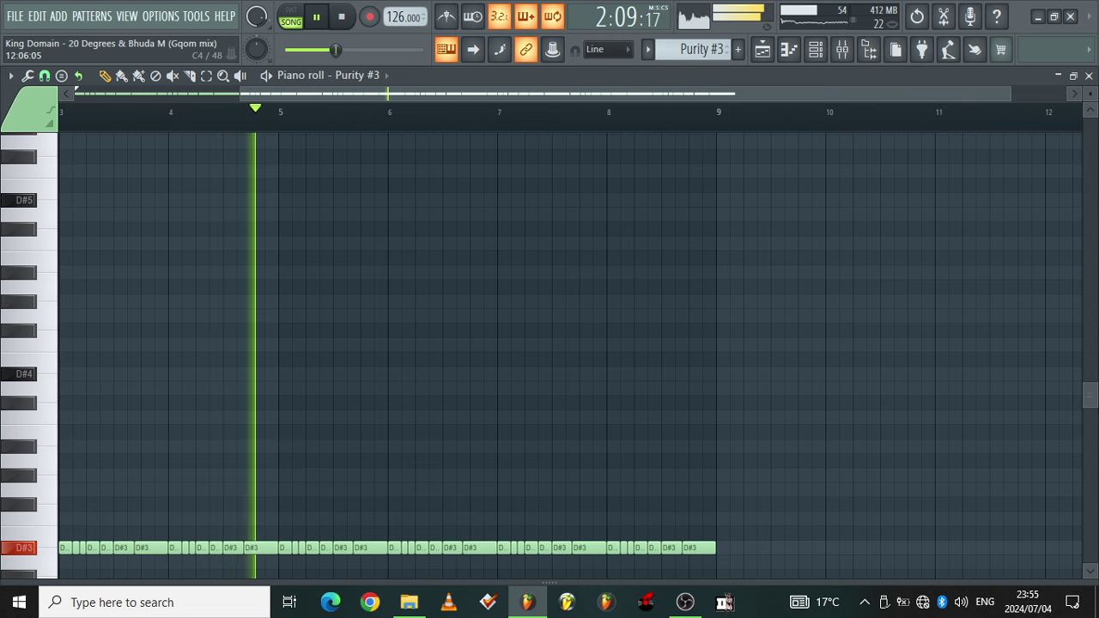
{"action": "scroll", "coordinate": [1091, 394], "scroll_direction": "down", "scroll_amount": 5}
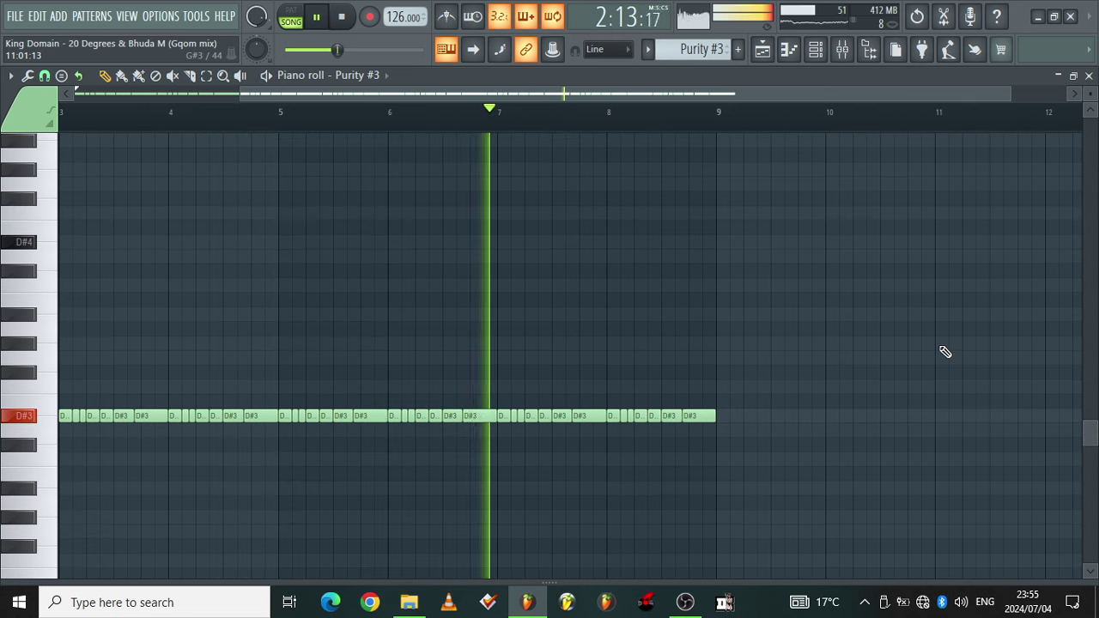
{"action": "left_click_drag", "start_coordinate": [1015, 94], "coordinate": [618, 108]}
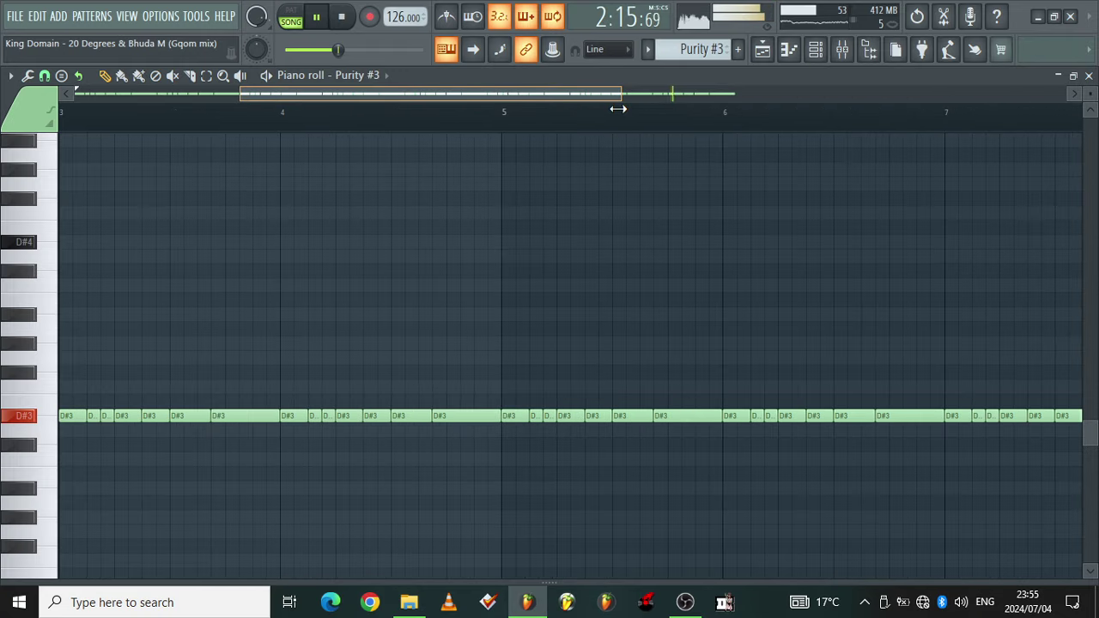
Step: Open the Purity #2 pattern at bar 81 of Track 21 and examine its bassline from bar 1 to bar 8
{"action": "left_click", "coordinate": [762, 51]}
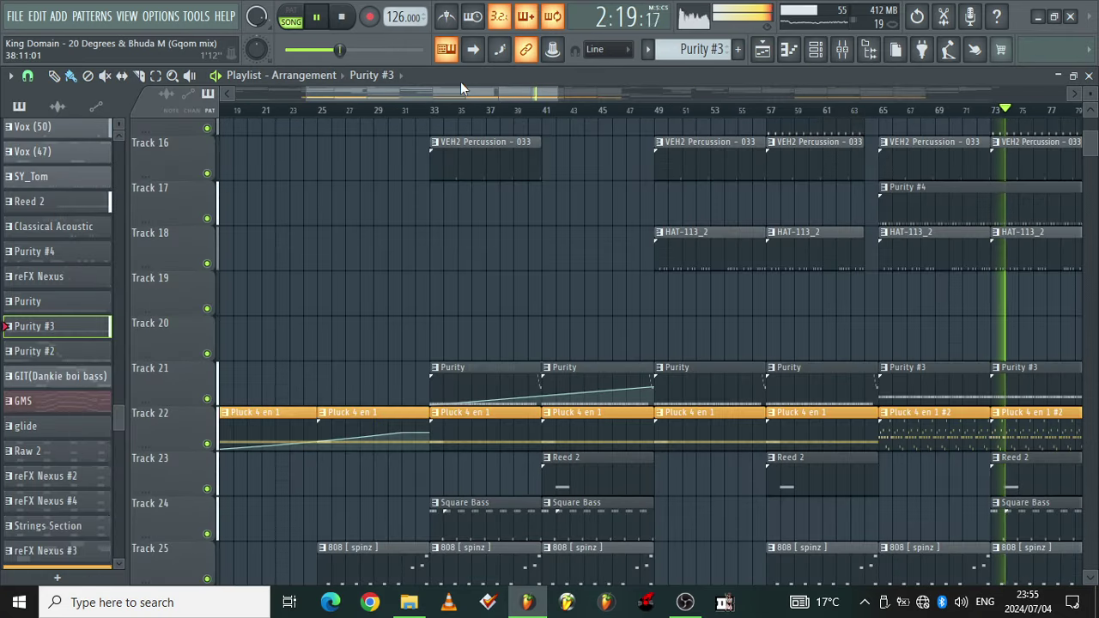
{"action": "left_click_drag", "start_coordinate": [455, 91], "coordinate": [646, 94]}
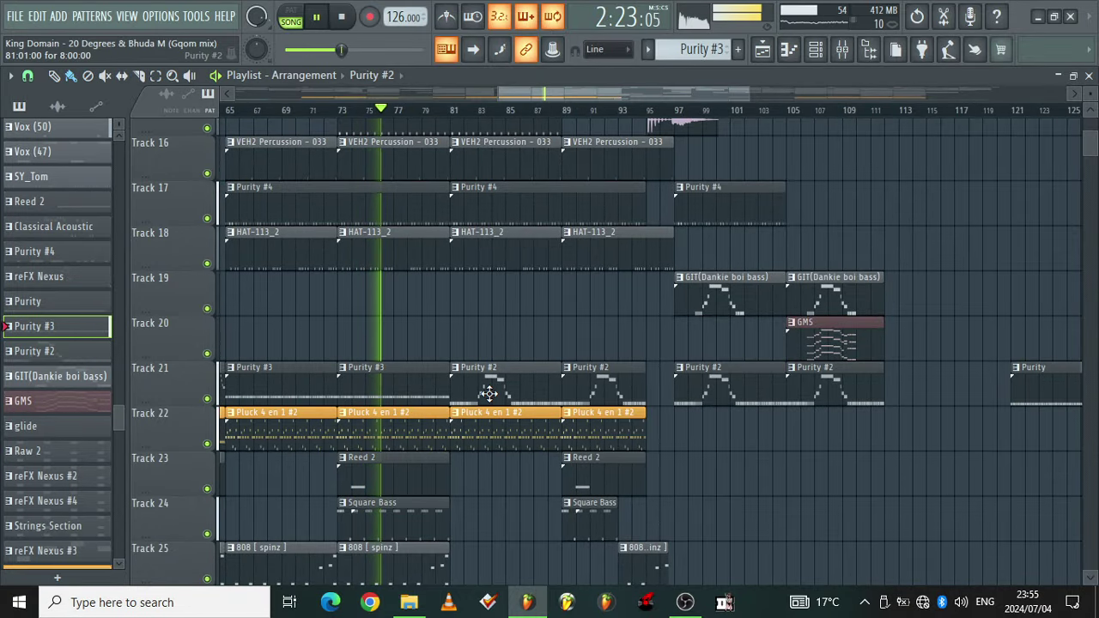
{"action": "left_click", "coordinate": [489, 393]}
{"action": "double_click", "coordinate": [489, 394]}
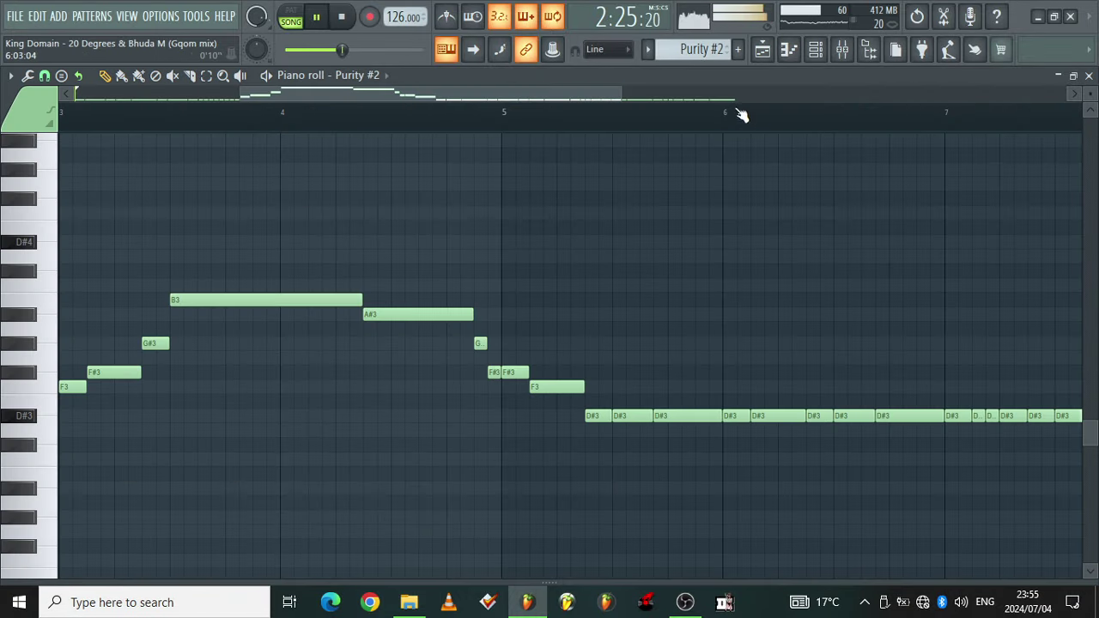
{"action": "left_click_drag", "start_coordinate": [576, 95], "coordinate": [247, 93]}
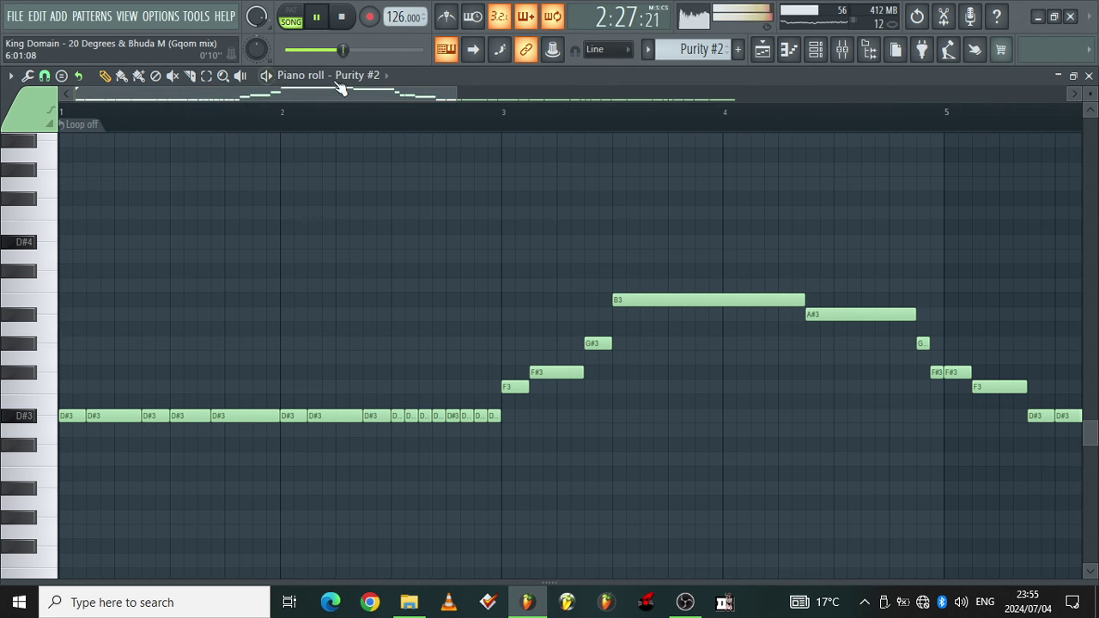
{"action": "left_click_drag", "start_coordinate": [455, 93], "coordinate": [716, 137]}
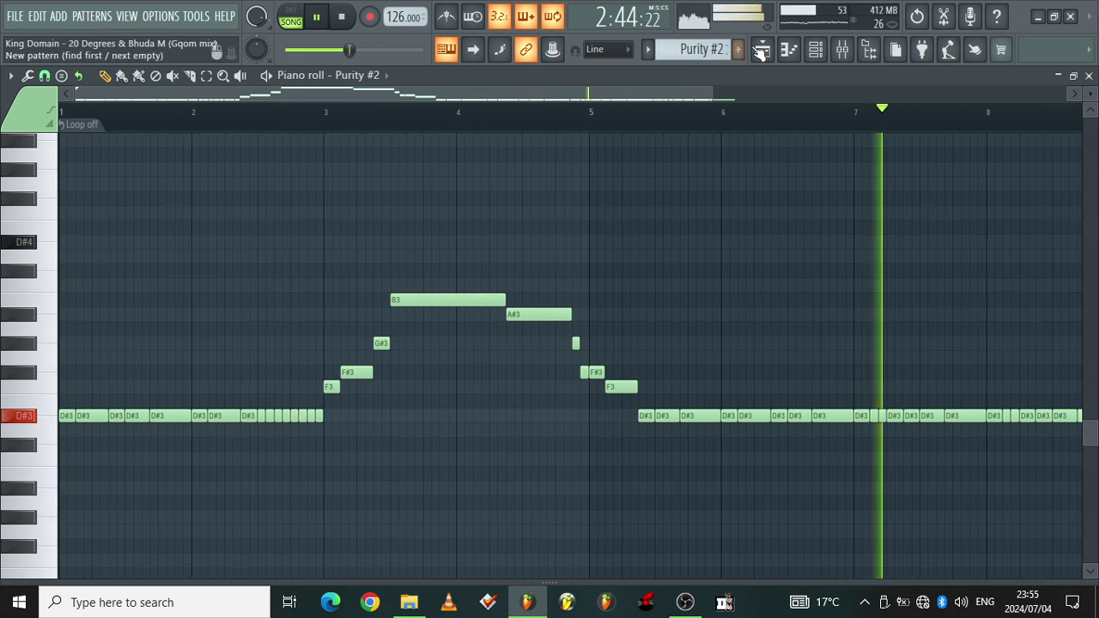
Step: View the preset loaded in the Purity #2 instrument and return to the playlist
{"action": "left_click", "coordinate": [814, 50]}
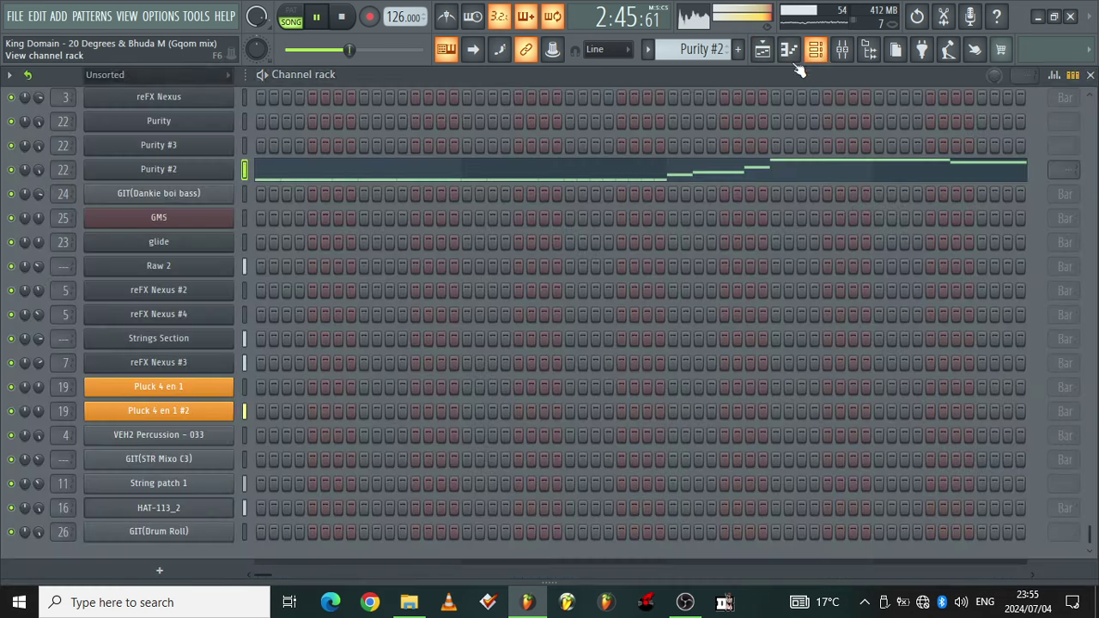
{"action": "left_click", "coordinate": [153, 171]}
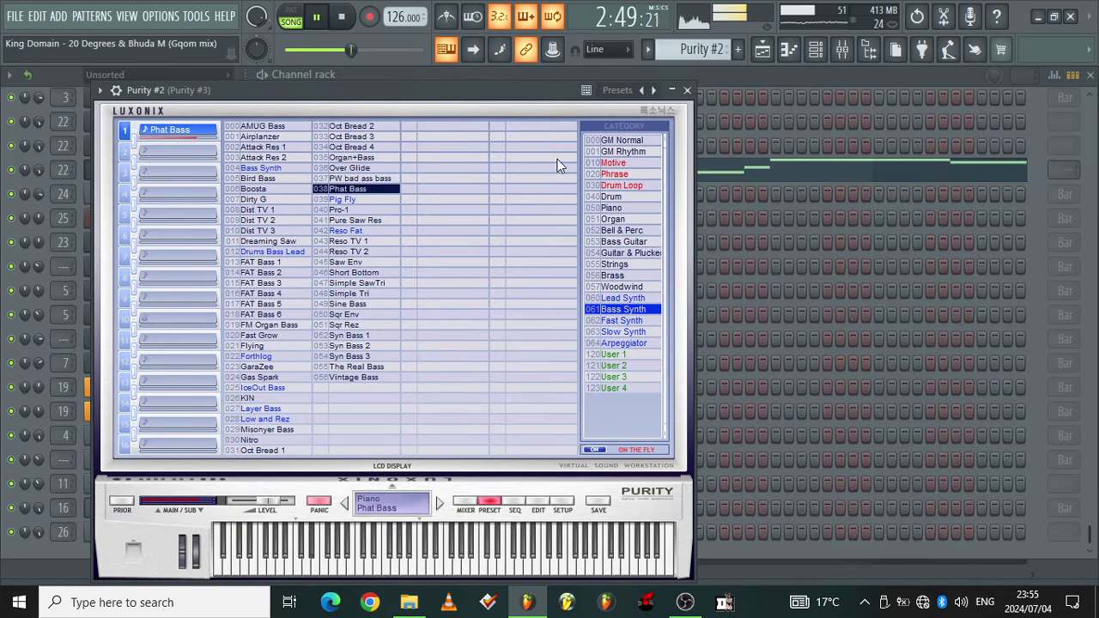
{"action": "left_click", "coordinate": [763, 50]}
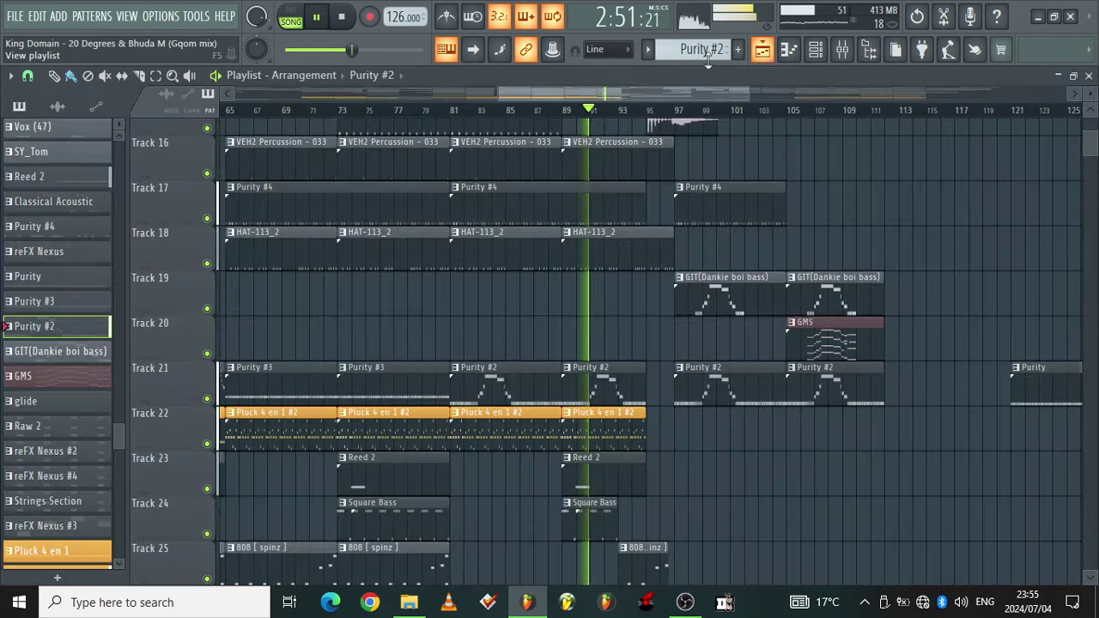
Step: Open the Classical Acoustic pattern at bar 97 of playlist Track 3 and examine its melody notes in the piano roll
{"action": "left_click_drag", "start_coordinate": [595, 96], "coordinate": [766, 96]}
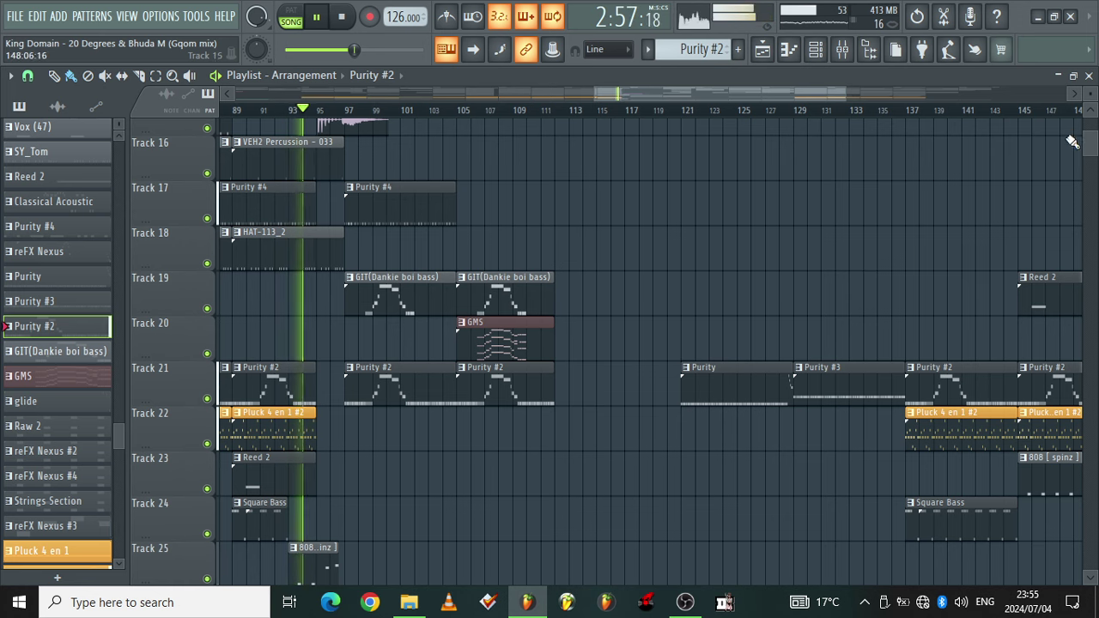
{"action": "scroll", "coordinate": [502, 340], "scroll_direction": "down", "scroll_amount": 5}
{"action": "scroll", "coordinate": [502, 339], "scroll_direction": "up", "scroll_amount": 4}
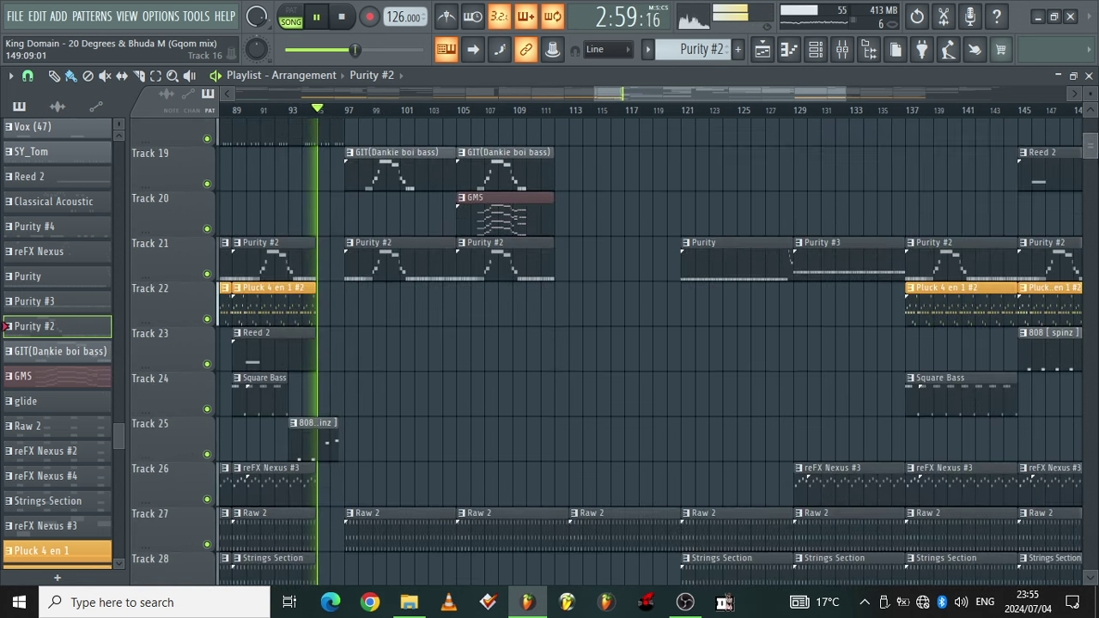
{"action": "scroll", "coordinate": [601, 352], "scroll_direction": "up", "scroll_amount": 8}
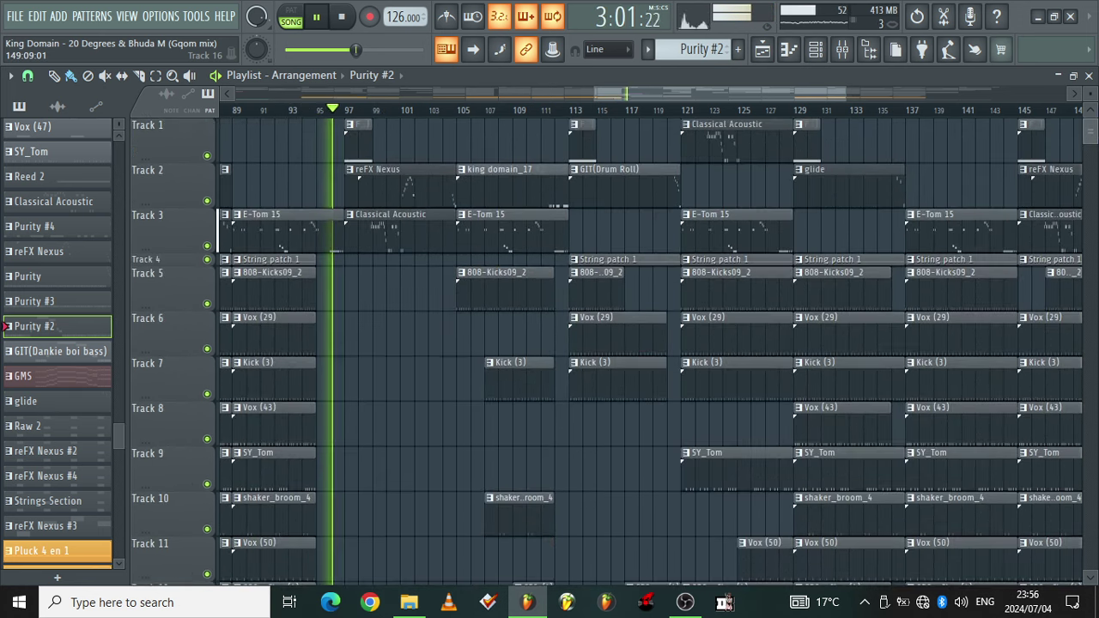
{"action": "double_click", "coordinate": [395, 243]}
{"action": "left_click_drag", "start_coordinate": [896, 88], "coordinate": [153, 90]}
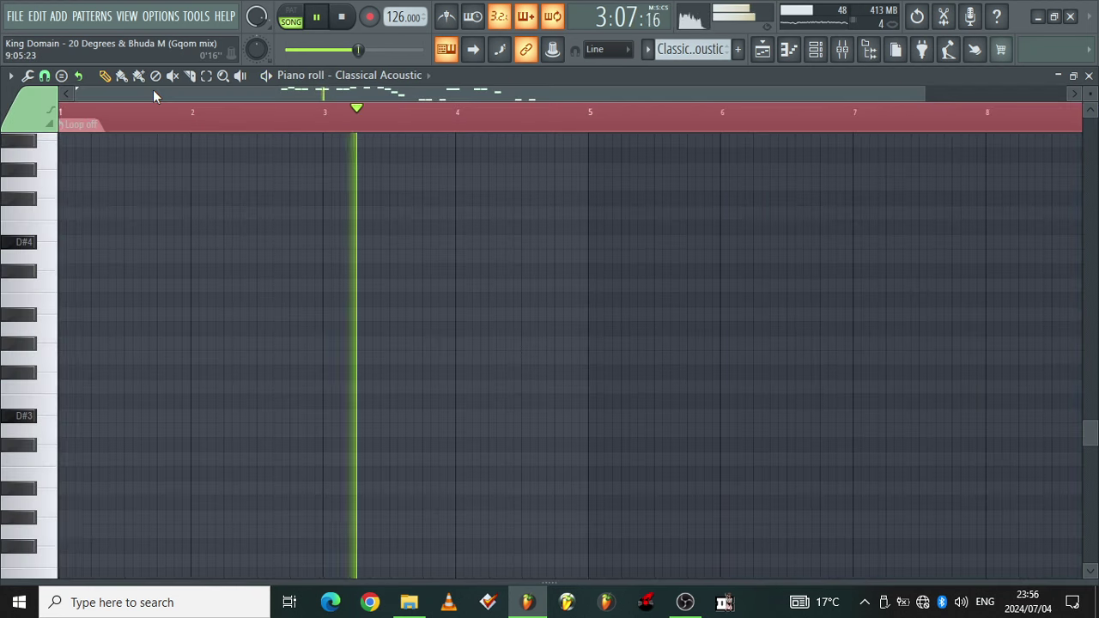
{"action": "scroll", "coordinate": [153, 96], "scroll_direction": "up", "scroll_amount": 7}
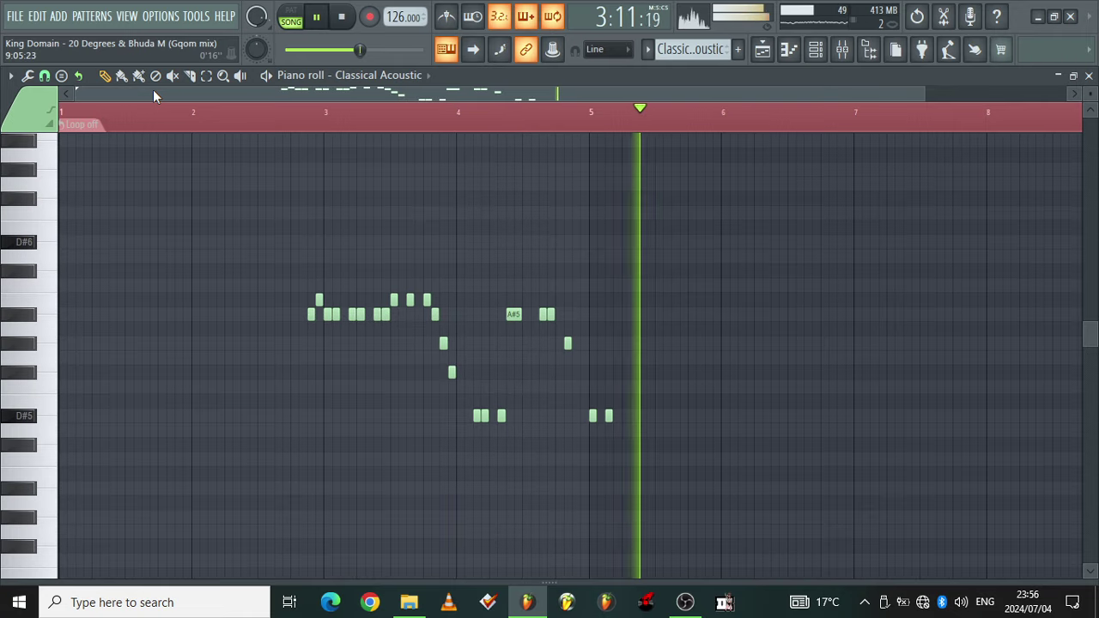
Step: Open the reFX Nexus pattern at bar 97 of Track 2, examine its notes in bars 5 to 8 and locate its channel
{"action": "key", "text": "F5"}
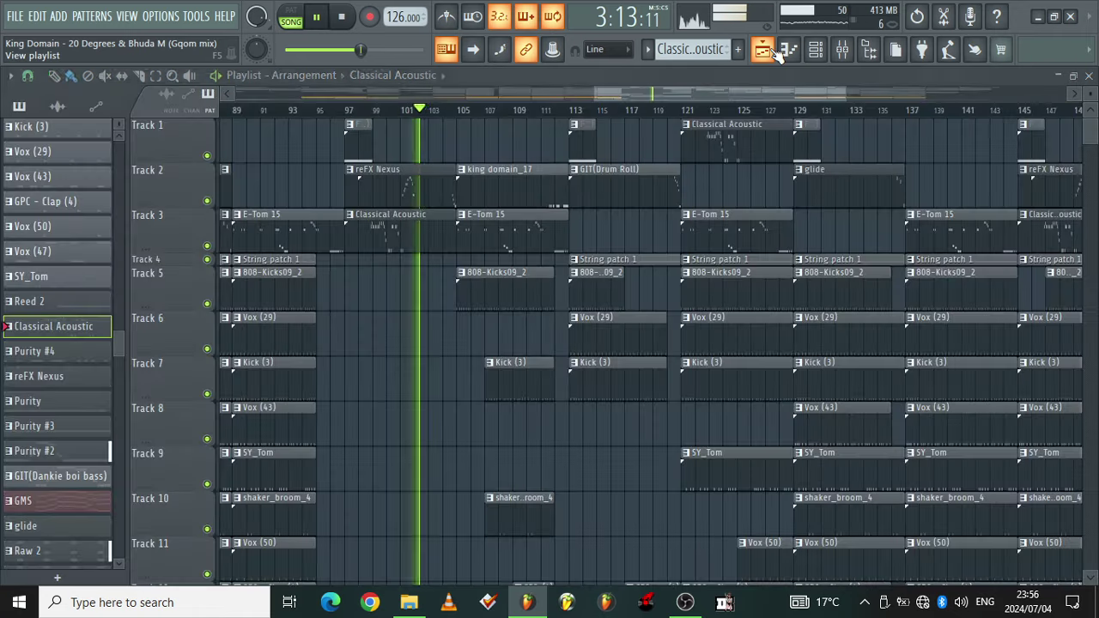
{"action": "double_click", "coordinate": [422, 196]}
{"action": "left_click_drag", "start_coordinate": [717, 88], "coordinate": [592, 96]}
{"action": "scroll", "coordinate": [591, 100], "scroll_direction": "up", "scroll_amount": 2}
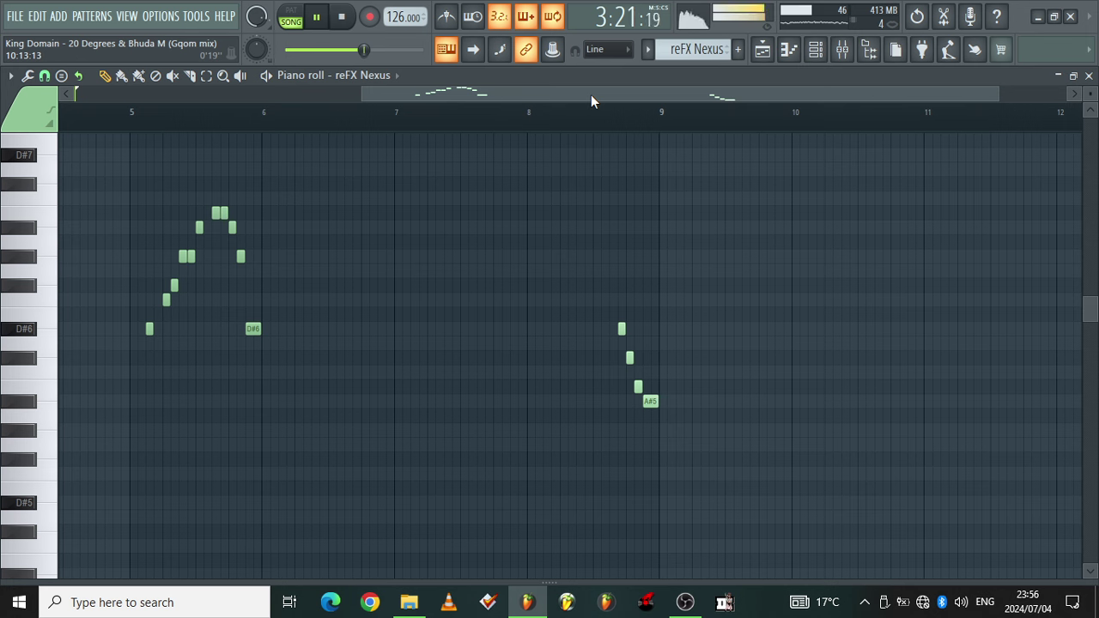
{"action": "left_click", "coordinate": [815, 51]}
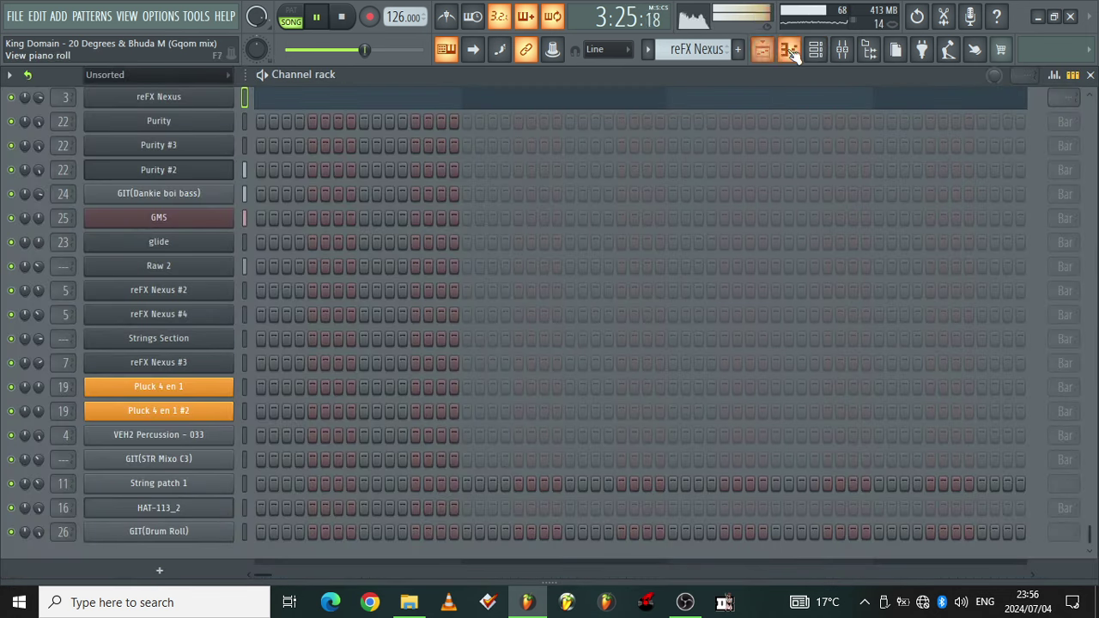
{"action": "left_click", "coordinate": [820, 58]}
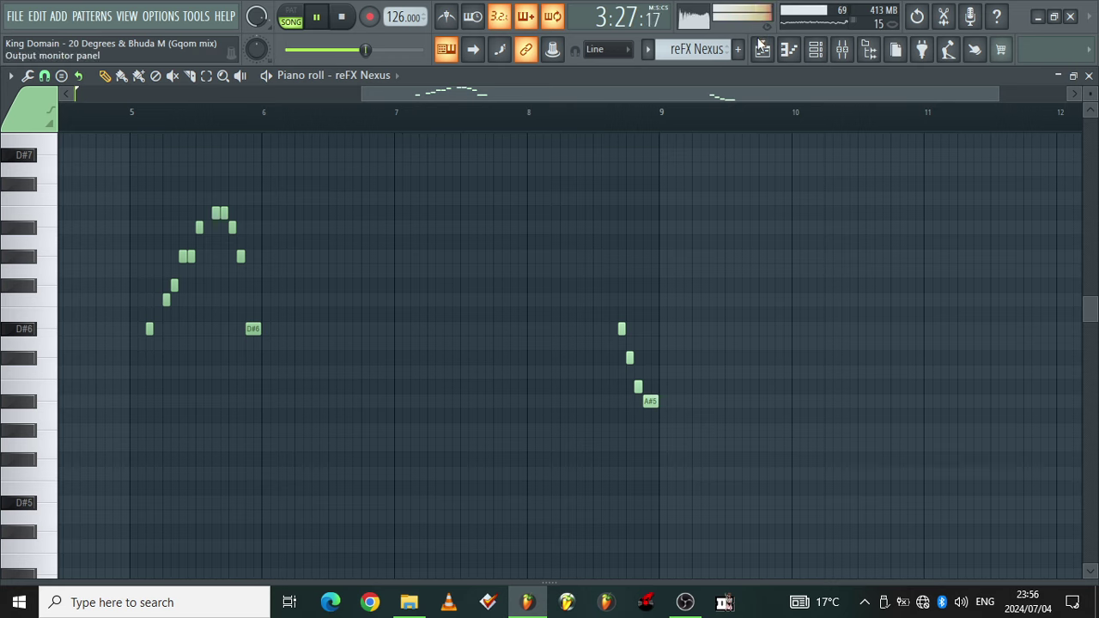
Step: Open the Raw 2 pattern at bar 113 of Track 27, locate its channel and examine its bar 1 chord notes in the piano roll
{"action": "left_click", "coordinate": [788, 49]}
{"action": "left_click_drag", "start_coordinate": [608, 94], "coordinate": [634, 94]}
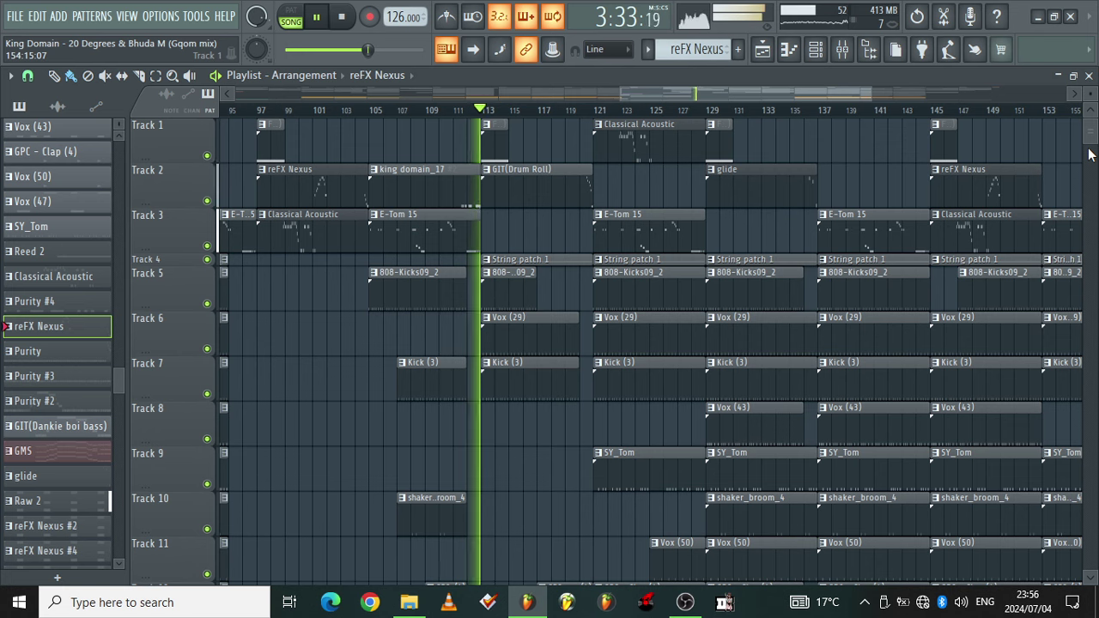
{"action": "left_click_drag", "start_coordinate": [1093, 140], "coordinate": [1093, 155]}
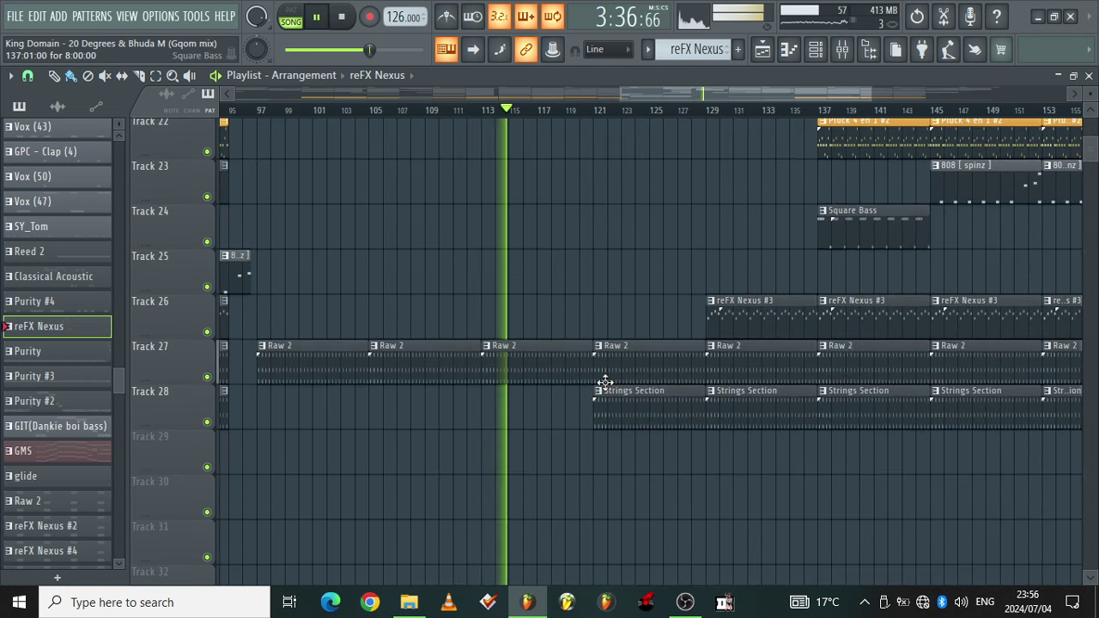
{"action": "double_click", "coordinate": [551, 365]}
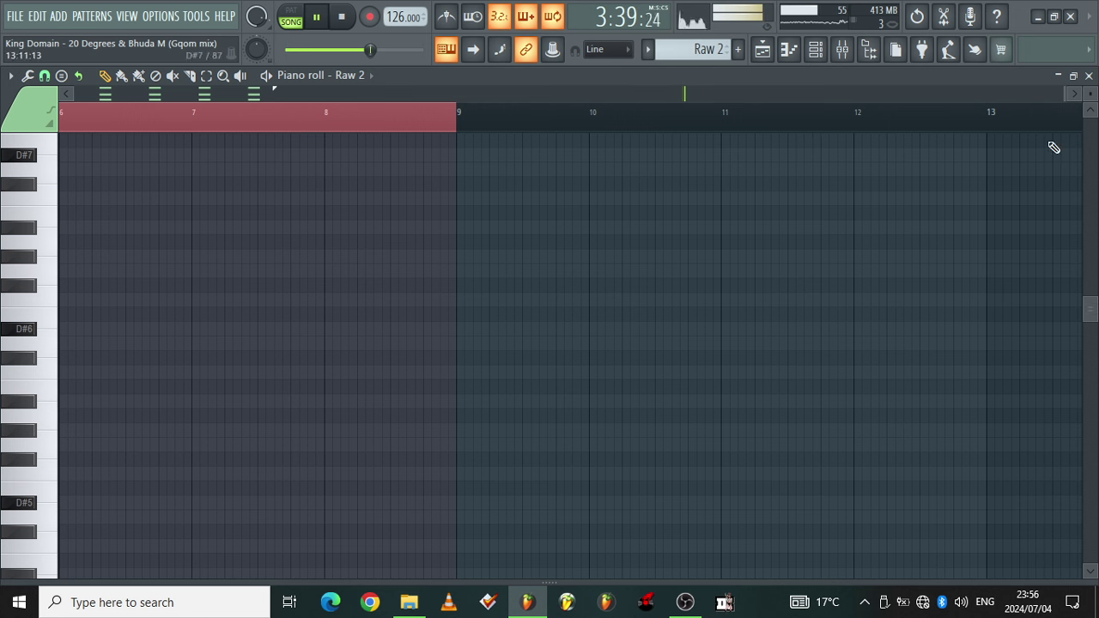
{"action": "left_click", "coordinate": [816, 51]}
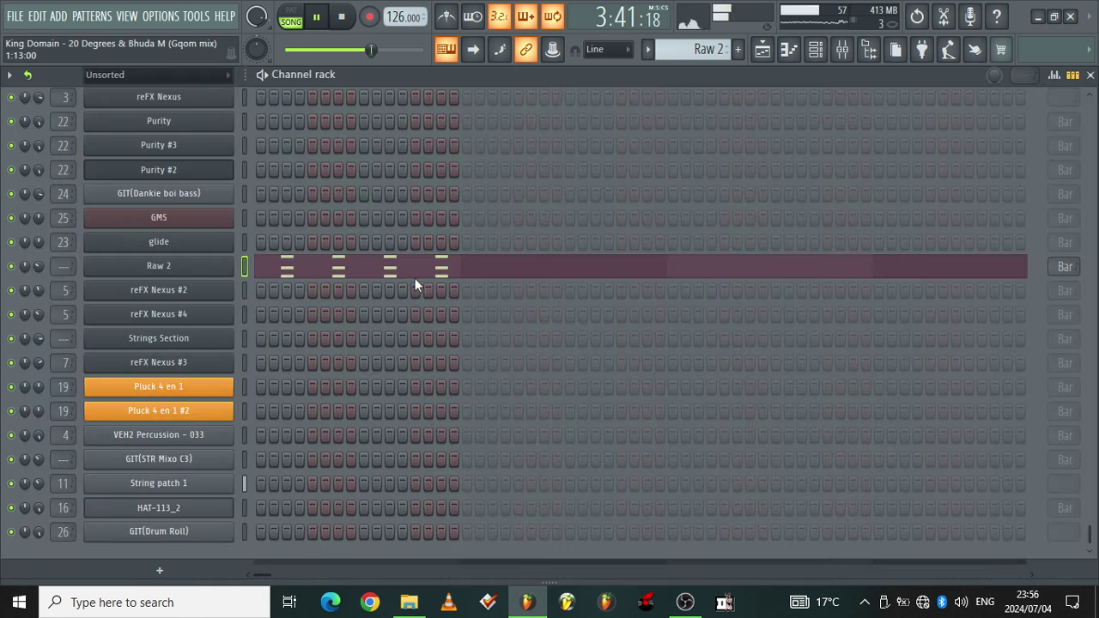
{"action": "left_click", "coordinate": [389, 271]}
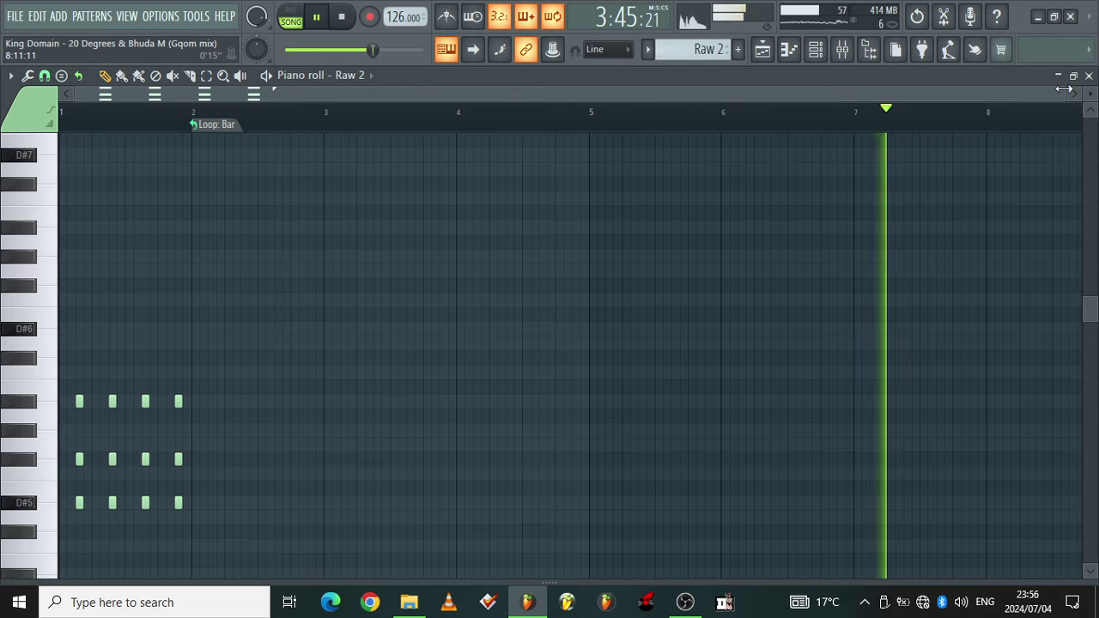
{"action": "left_click_drag", "start_coordinate": [1067, 93], "coordinate": [378, 96]}
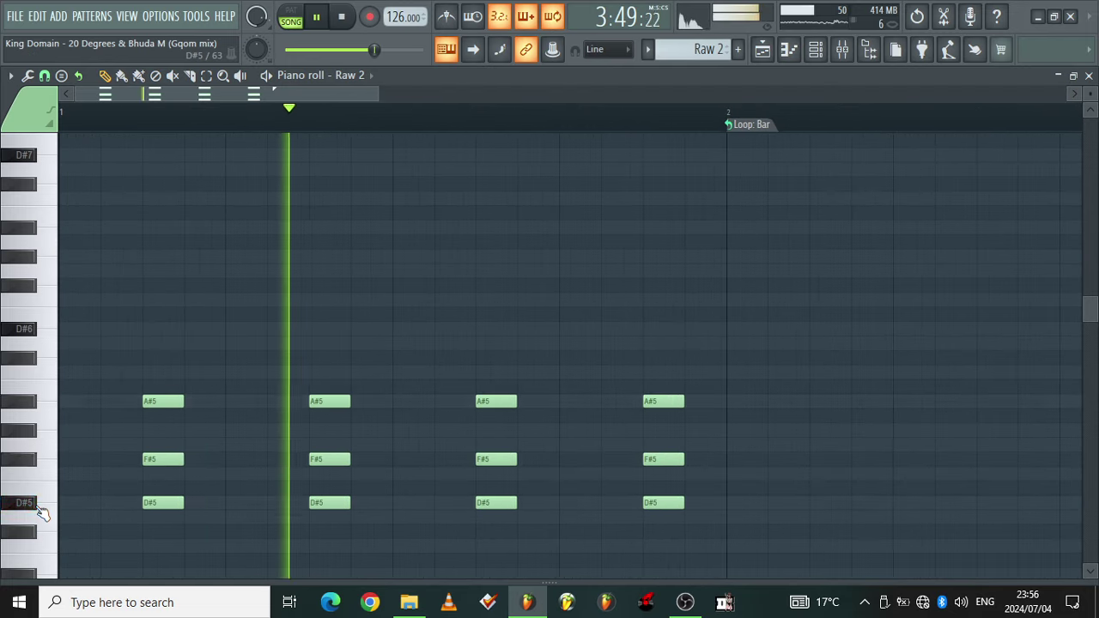
Step: Select all D#5, F#5 and A#5 notes of the Raw 2 pattern and return to the playlist
{"action": "left_click", "coordinate": [34, 504], "text": "ctrl"}
{"action": "left_click_drag", "start_coordinate": [33, 503], "coordinate": [41, 396]}
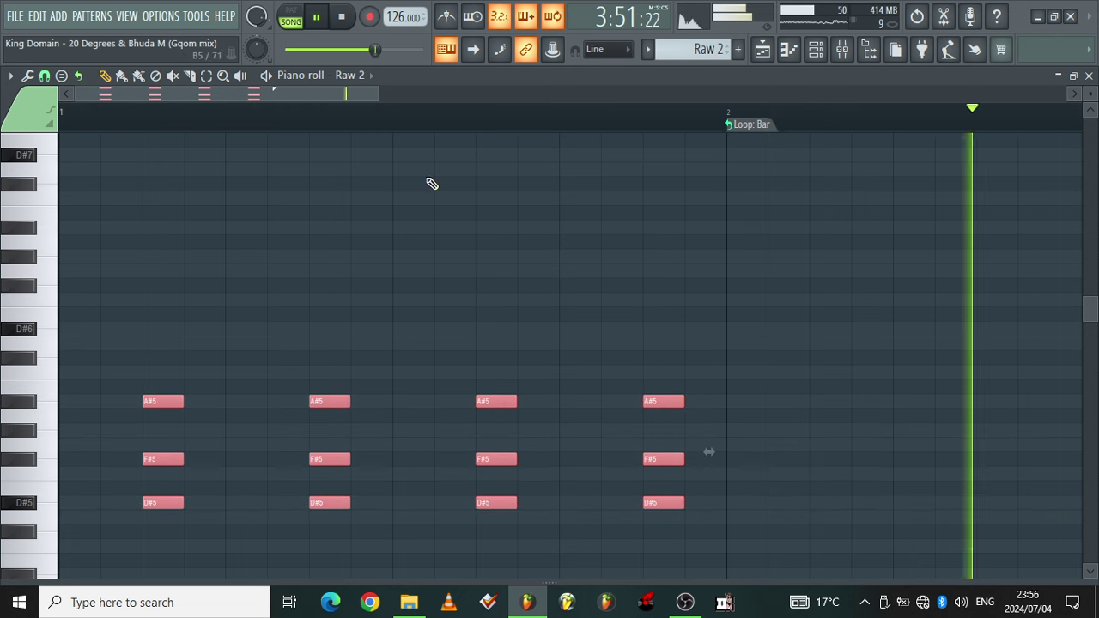
{"action": "left_click", "coordinate": [766, 60]}
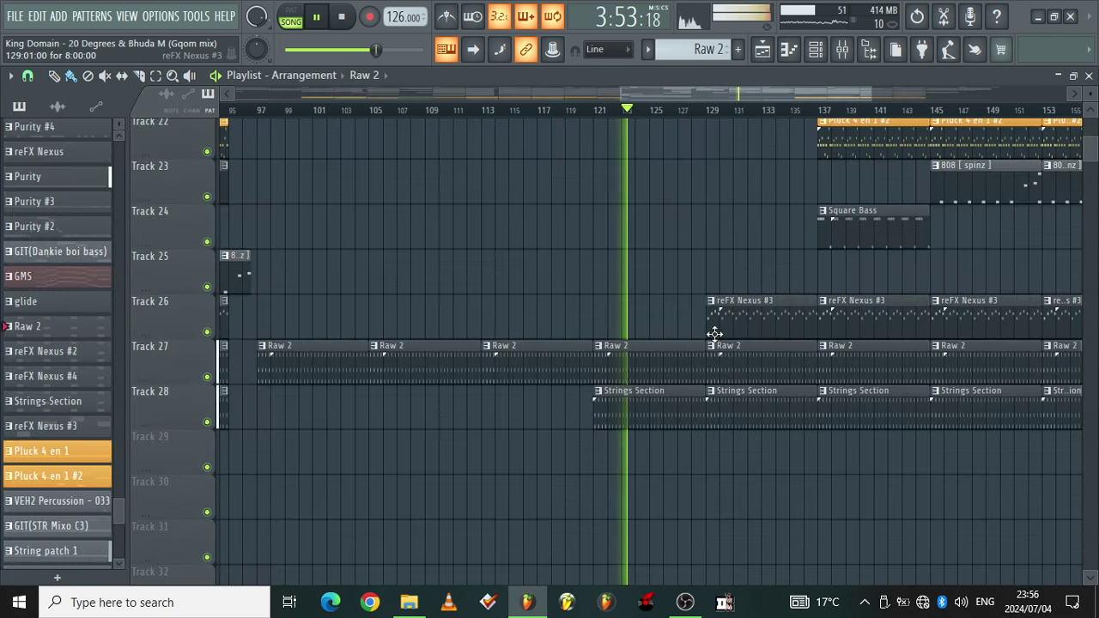
Step: Mute the two GMS clips at bars 153 and 161 of Track 20, finishing with the Draw tool active
{"action": "left_click", "coordinate": [639, 418]}
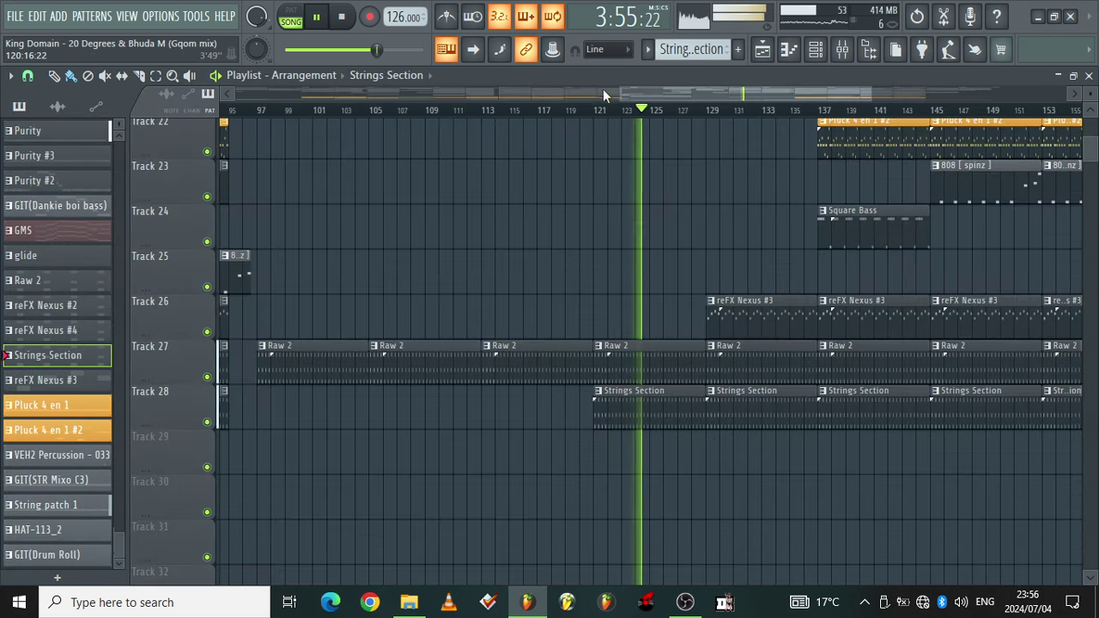
{"action": "left_click_drag", "start_coordinate": [642, 92], "coordinate": [697, 93]}
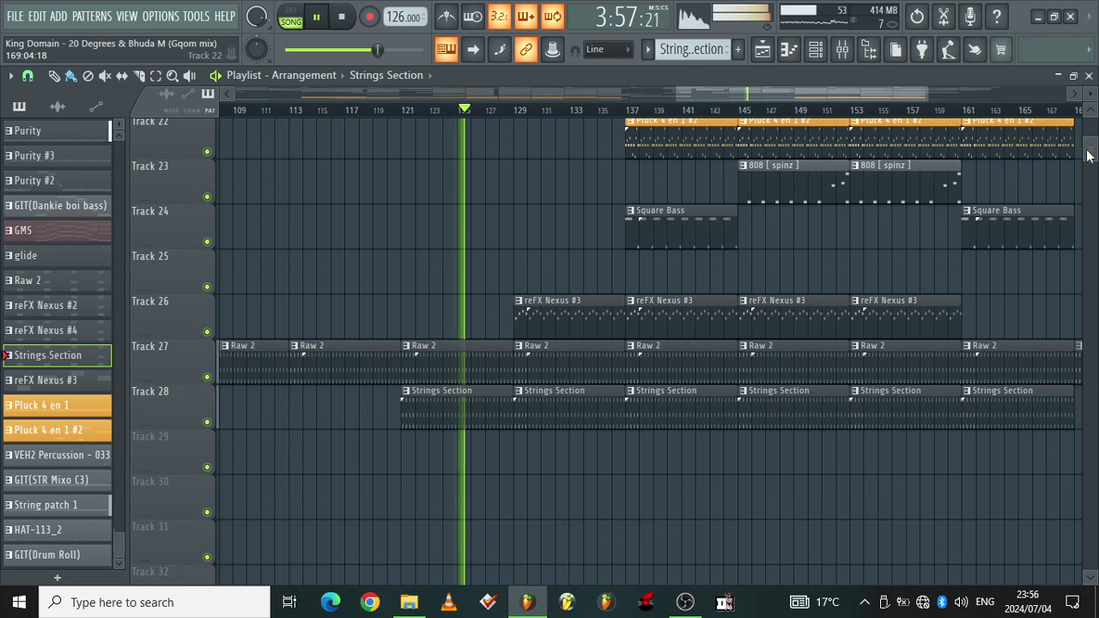
{"action": "left_click_drag", "start_coordinate": [1094, 156], "coordinate": [1095, 147]}
{"action": "left_click", "coordinate": [105, 75]}
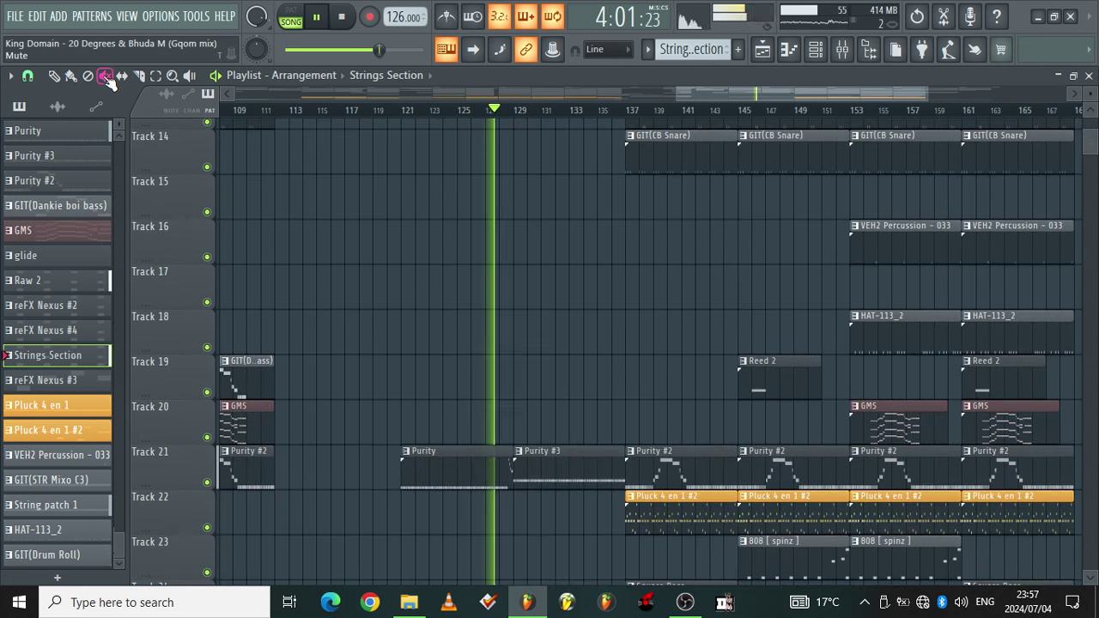
{"action": "left_click", "coordinate": [911, 438]}
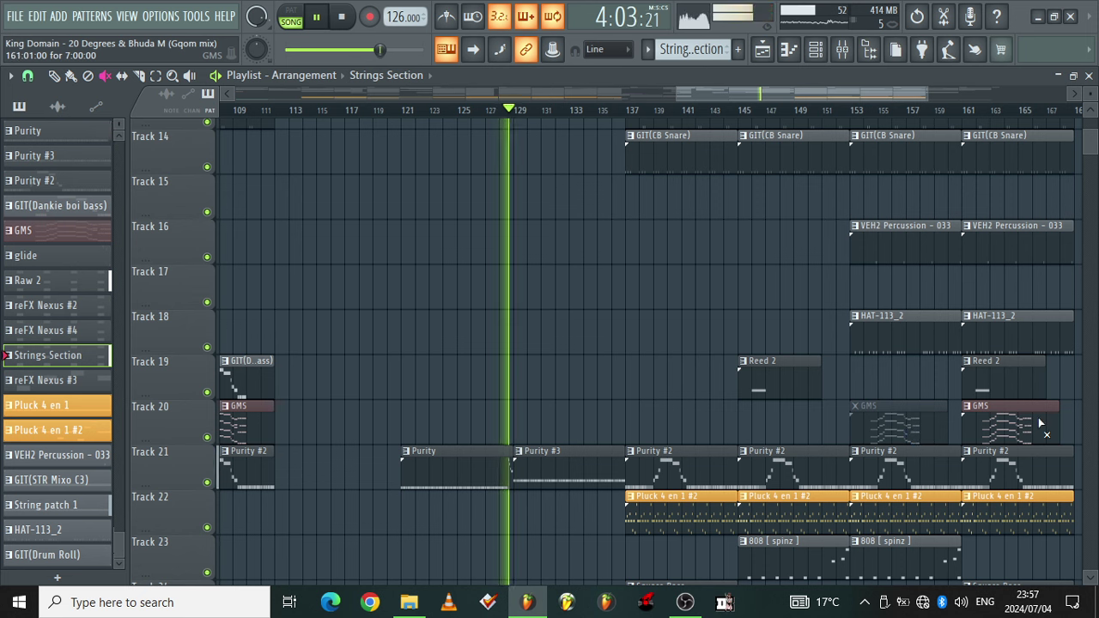
{"action": "left_click", "coordinate": [1003, 430]}
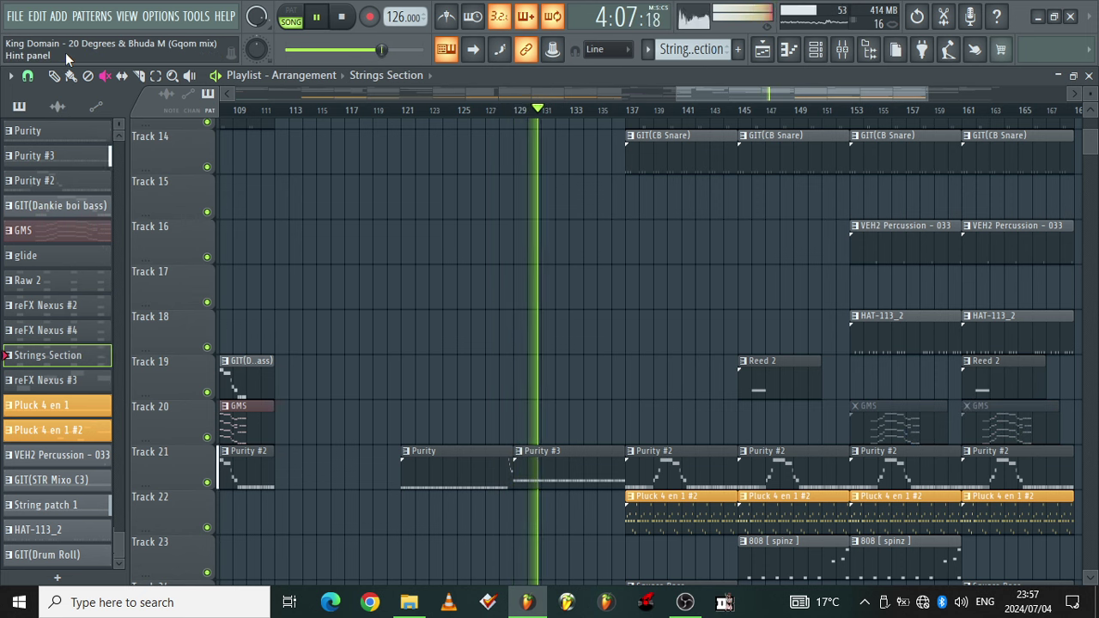
{"action": "left_click", "coordinate": [57, 77]}
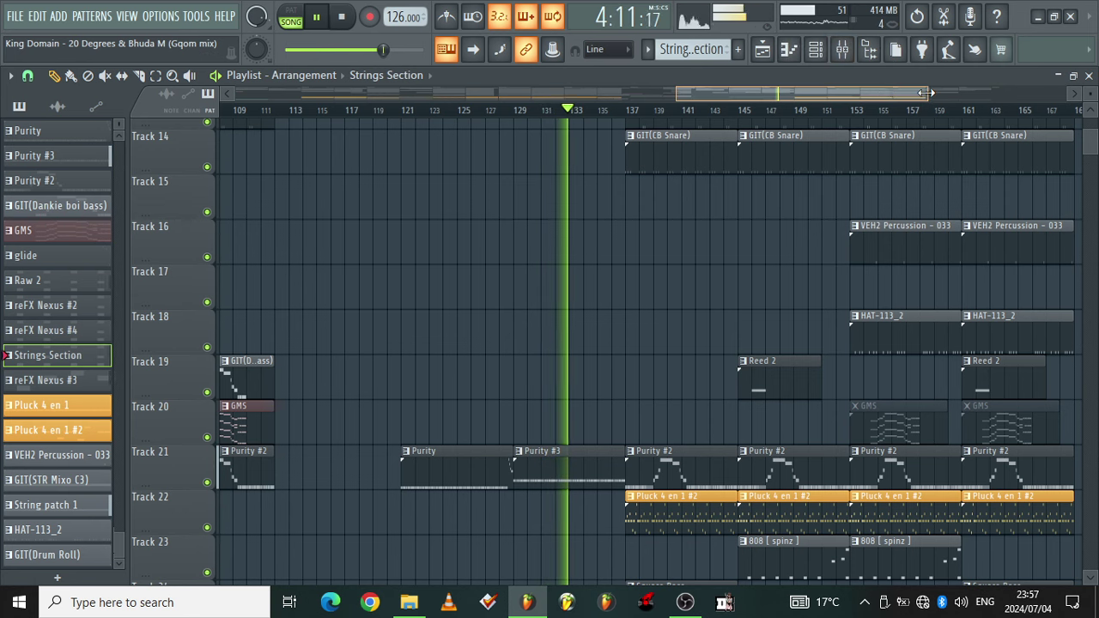
Step: Examine how the clips on Tracks 1 to 28 are arranged between about bars 125 and 185
{"action": "left_click_drag", "start_coordinate": [931, 95], "coordinate": [845, 92]}
{"action": "left_click_drag", "start_coordinate": [1092, 133], "coordinate": [1094, 116]}
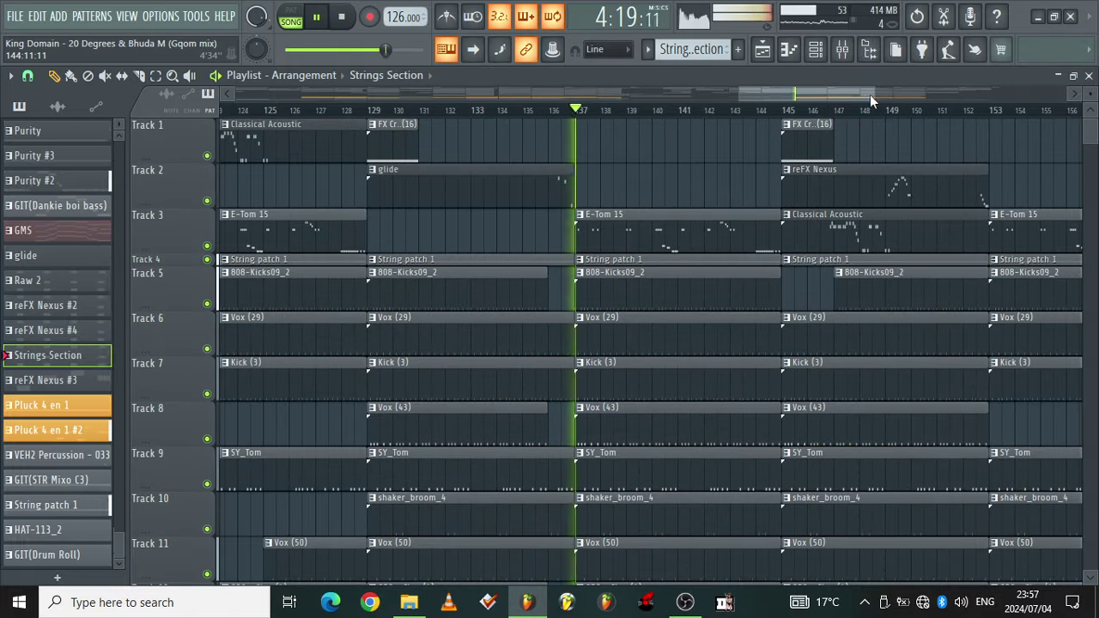
{"action": "left_click_drag", "start_coordinate": [874, 94], "coordinate": [964, 95]}
{"action": "left_click_drag", "start_coordinate": [868, 89], "coordinate": [880, 90]}
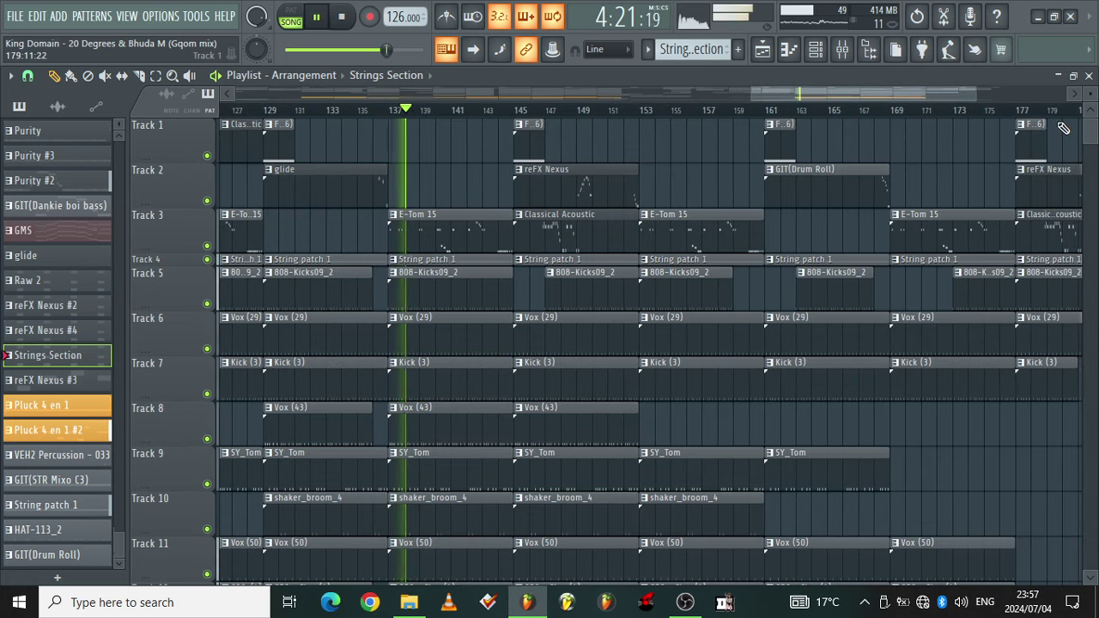
{"action": "left_click_drag", "start_coordinate": [1086, 137], "coordinate": [1086, 146]}
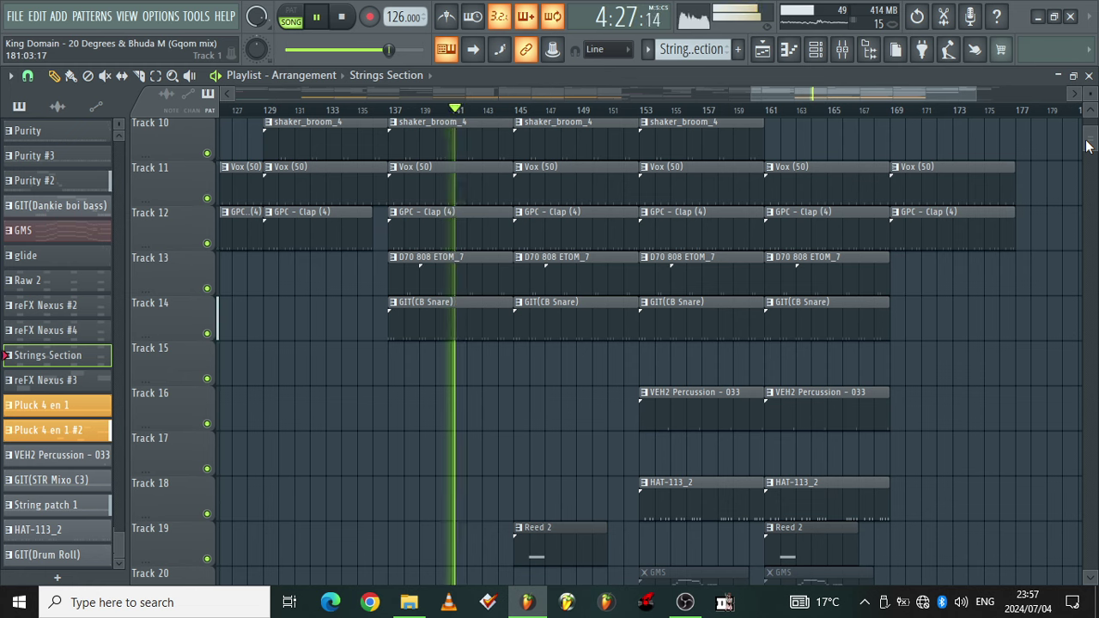
{"action": "left_click_drag", "start_coordinate": [1086, 146], "coordinate": [1094, 150]}
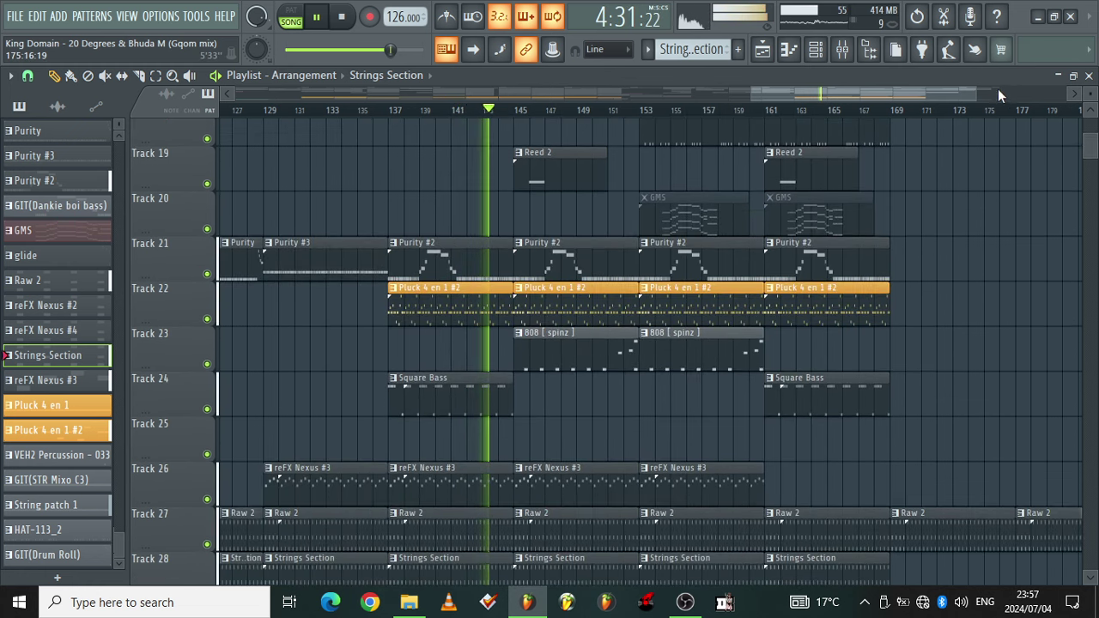
{"action": "left_click_drag", "start_coordinate": [973, 89], "coordinate": [844, 87]}
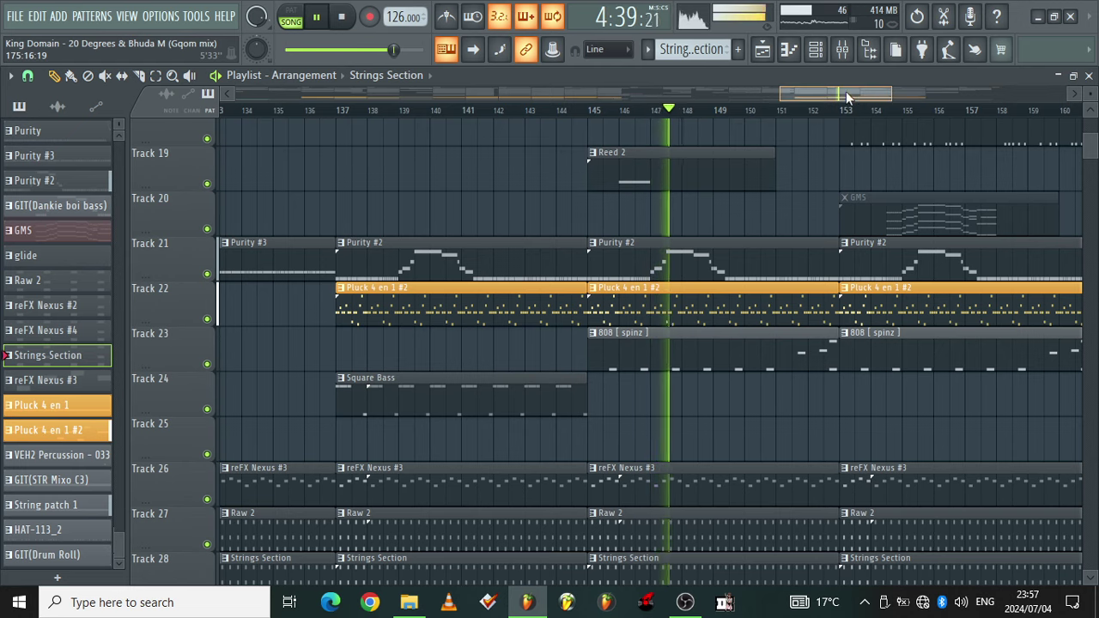
{"action": "left_click_drag", "start_coordinate": [846, 91], "coordinate": [996, 86]}
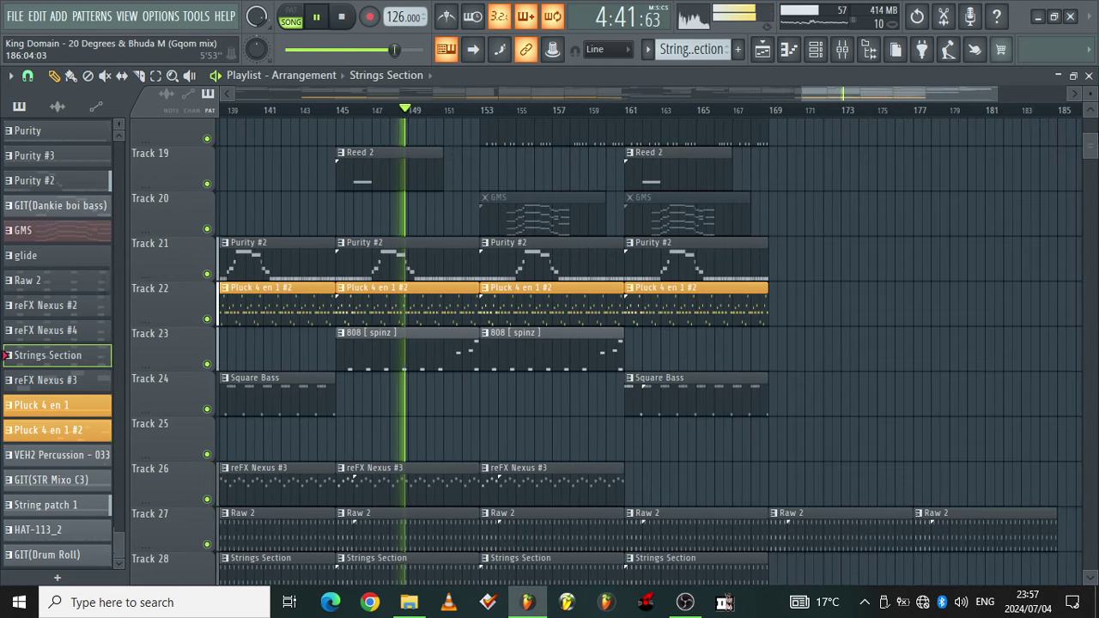
Step: Open the Pluck 4 en 1 #2 pattern at bar 153 of Track 22, examine its bar 1 notes and channel, and return to the playlist
{"action": "double_click", "coordinate": [568, 306]}
{"action": "left_click_drag", "start_coordinate": [932, 103], "coordinate": [3, 116]}
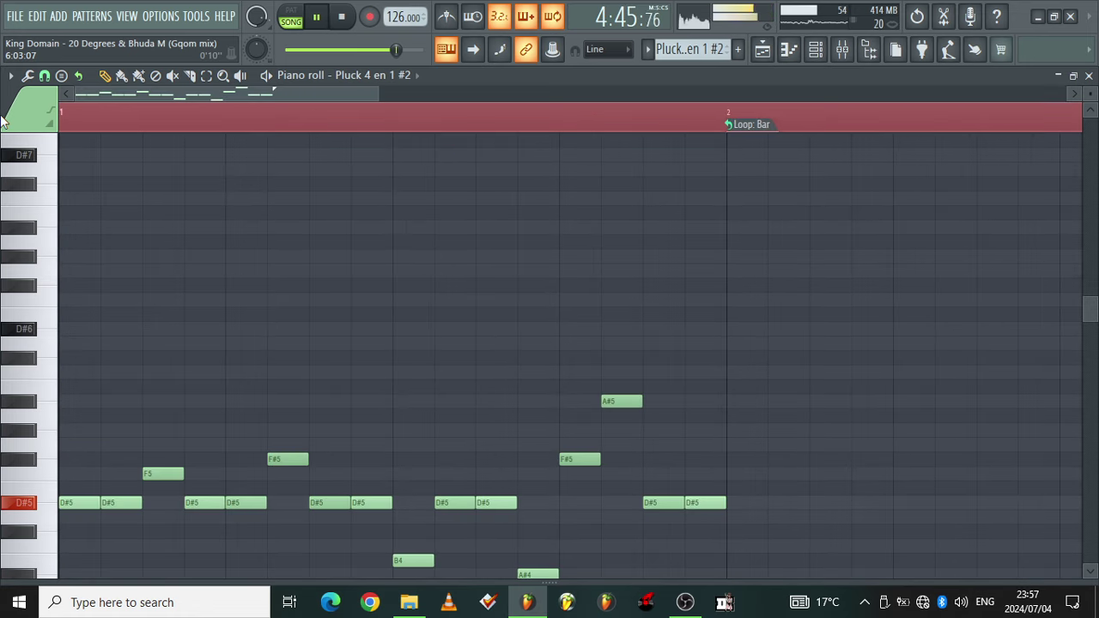
{"action": "left_click", "coordinate": [830, 53]}
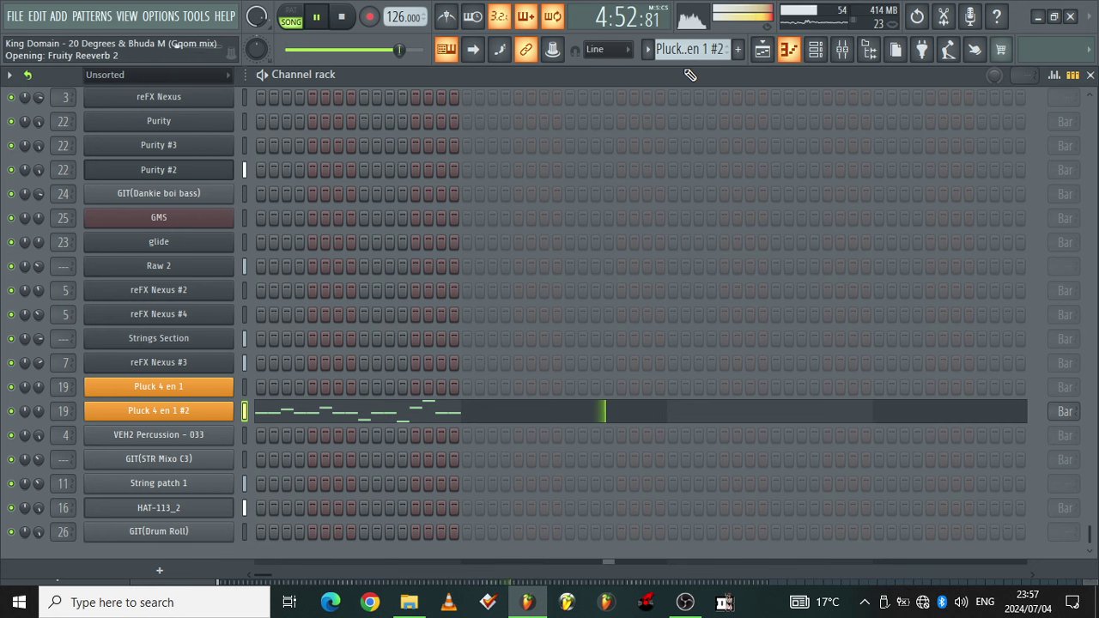
{"action": "key", "text": "F7"}
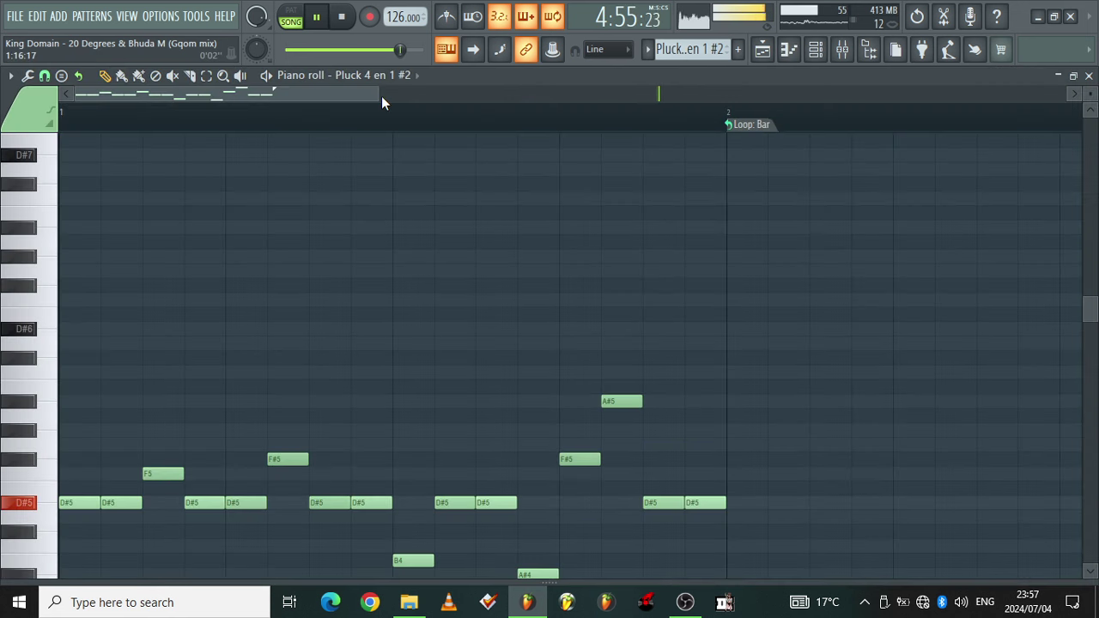
{"action": "left_click_drag", "start_coordinate": [380, 94], "coordinate": [672, 54]}
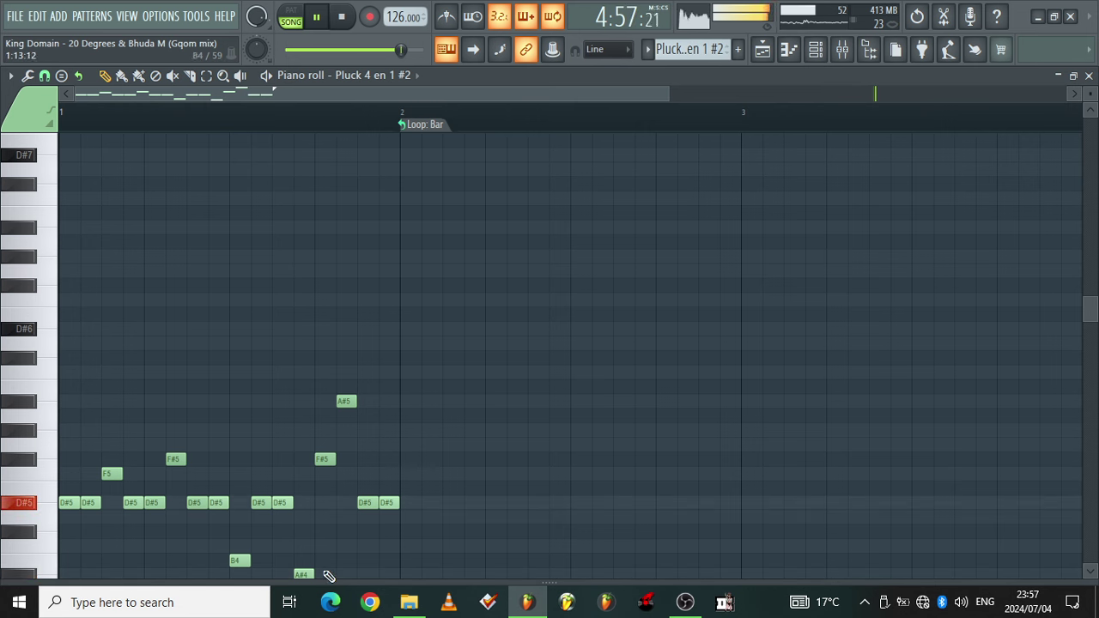
{"action": "mouse_move", "coordinate": [318, 580]}
{"action": "left_mouse_down"}
{"action": "mouse_move", "coordinate": [324, 483]}
{"action": "mouse_move", "coordinate": [324, 584]}
{"action": "left_mouse_up"}
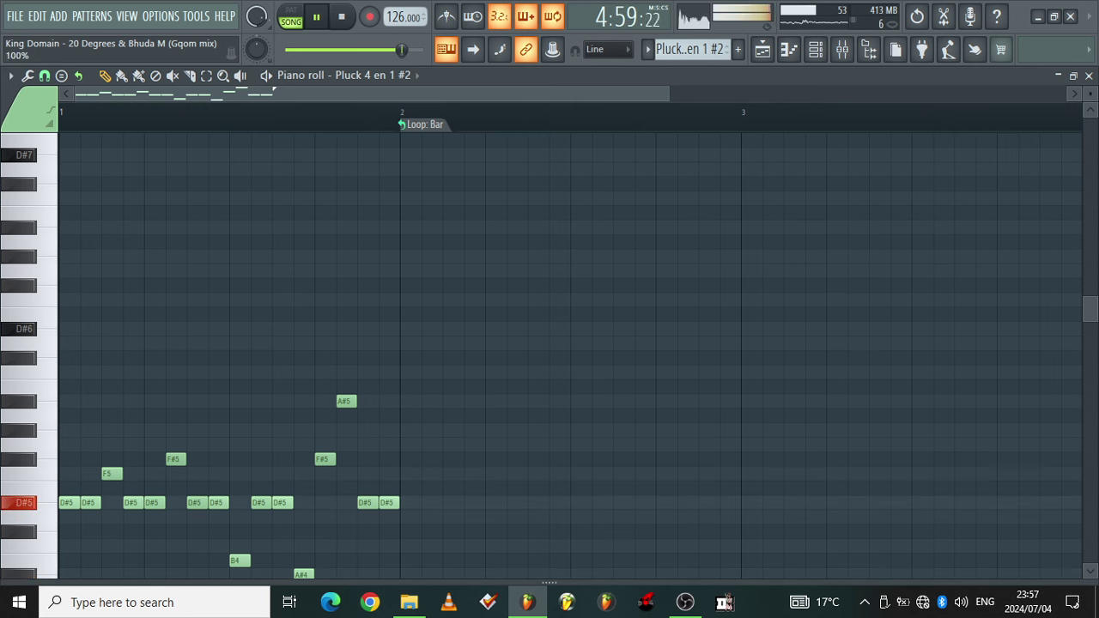
{"action": "left_click", "coordinate": [768, 58]}
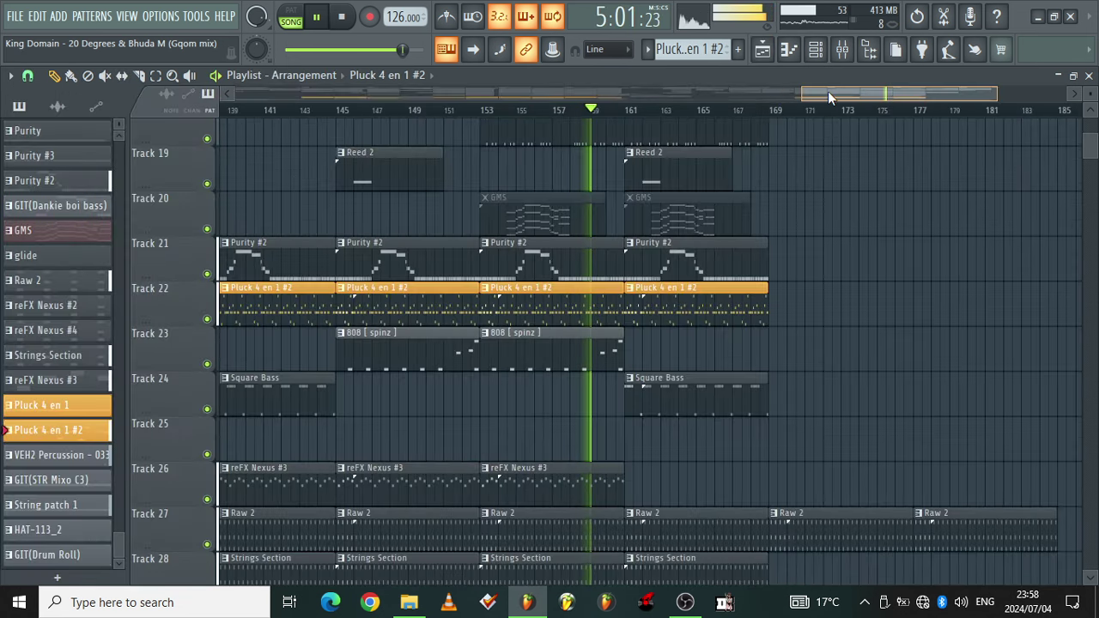
Step: Review the ending of the arrangement up to about bar 185, including the upper tracks, and stop playback
{"action": "left_click_drag", "start_coordinate": [1031, 92], "coordinate": [725, 92]}
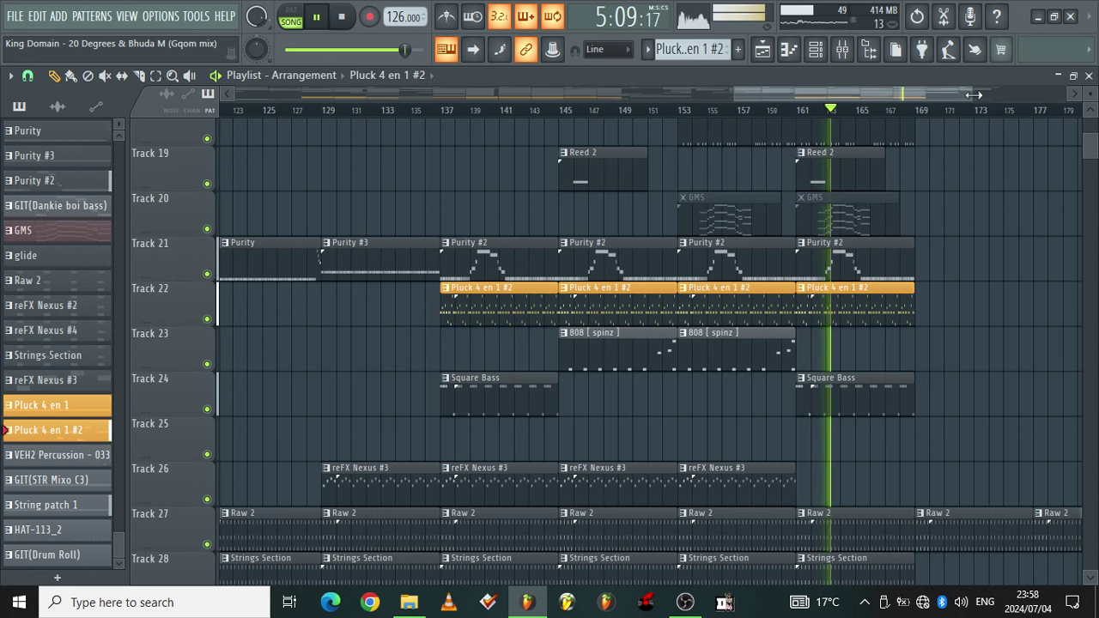
{"action": "left_click_drag", "start_coordinate": [976, 95], "coordinate": [1094, 95]}
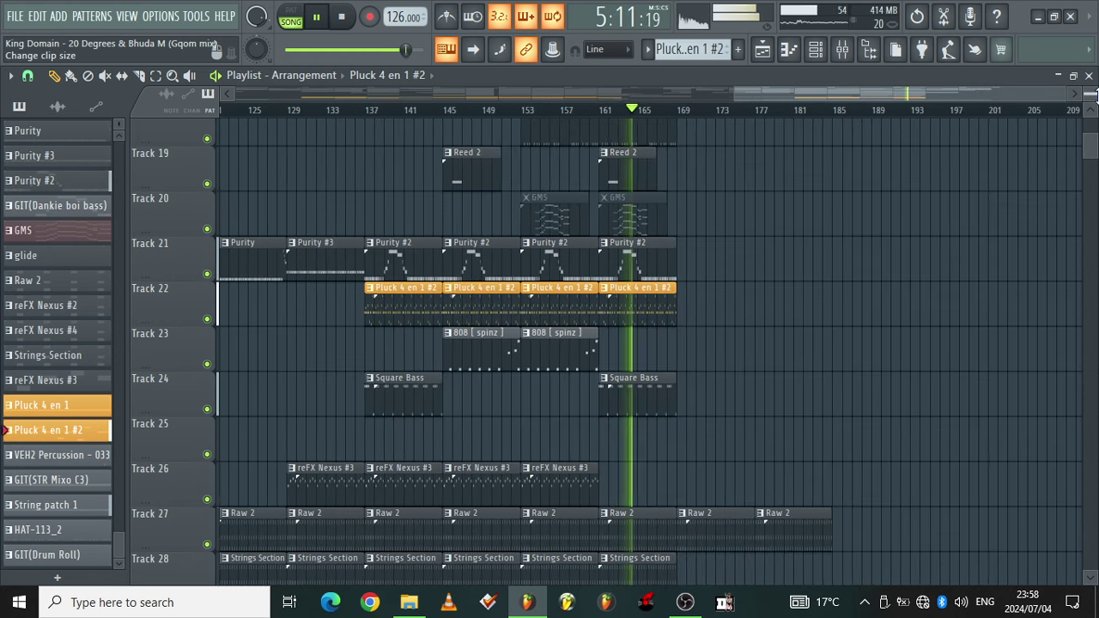
{"action": "left_click_drag", "start_coordinate": [1063, 94], "coordinate": [1024, 86]}
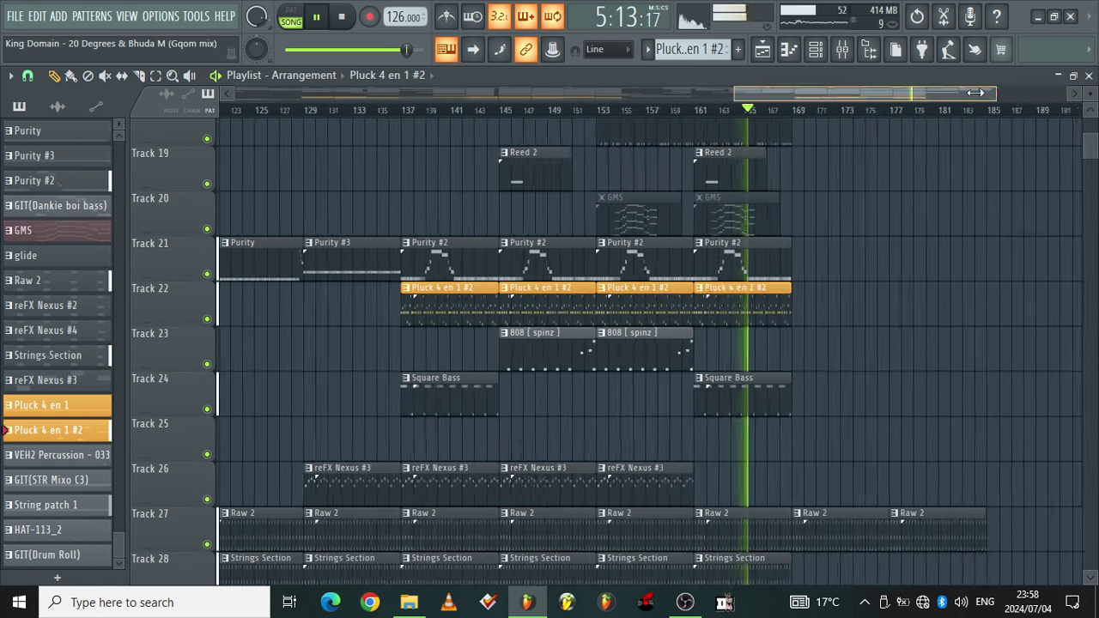
{"action": "left_click_drag", "start_coordinate": [958, 91], "coordinate": [1001, 95]}
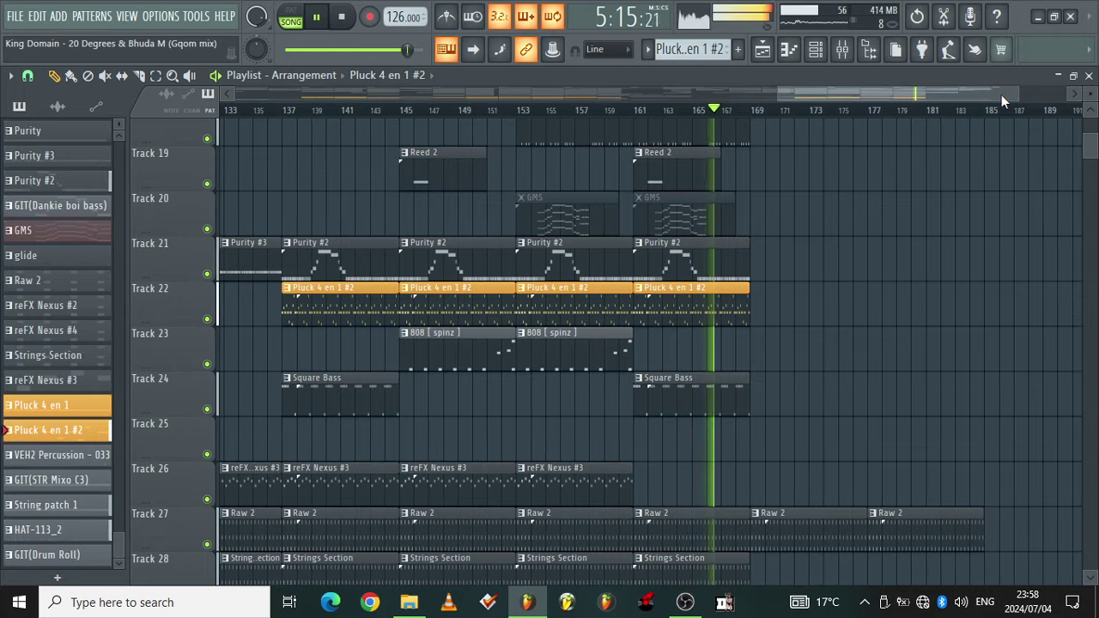
{"action": "left_click_drag", "start_coordinate": [1093, 152], "coordinate": [1092, 129]}
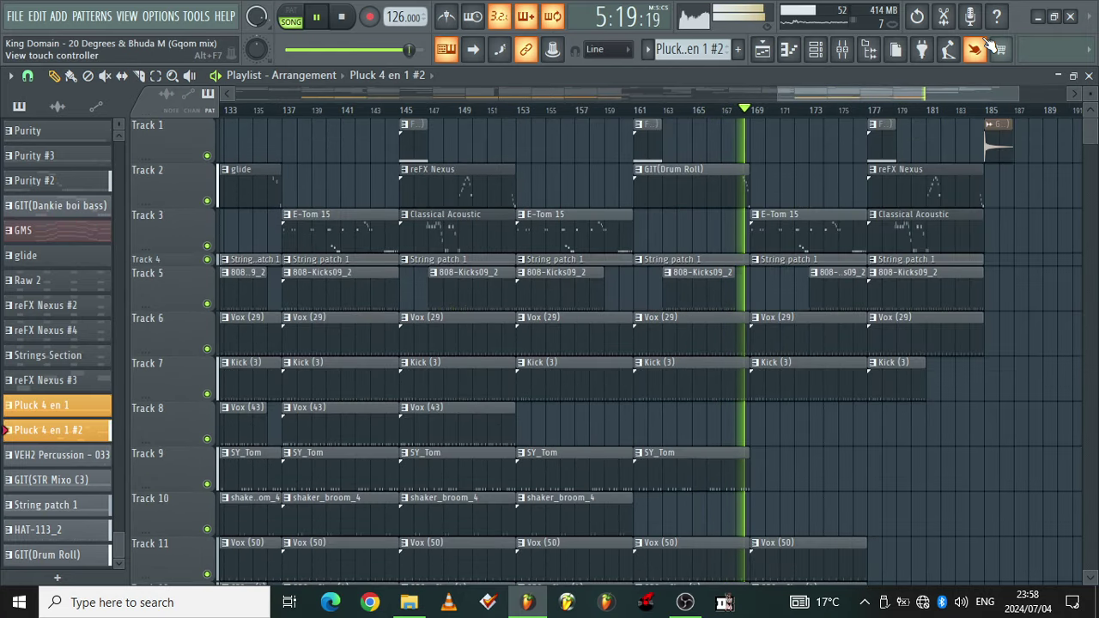
{"action": "key", "text": "space"}
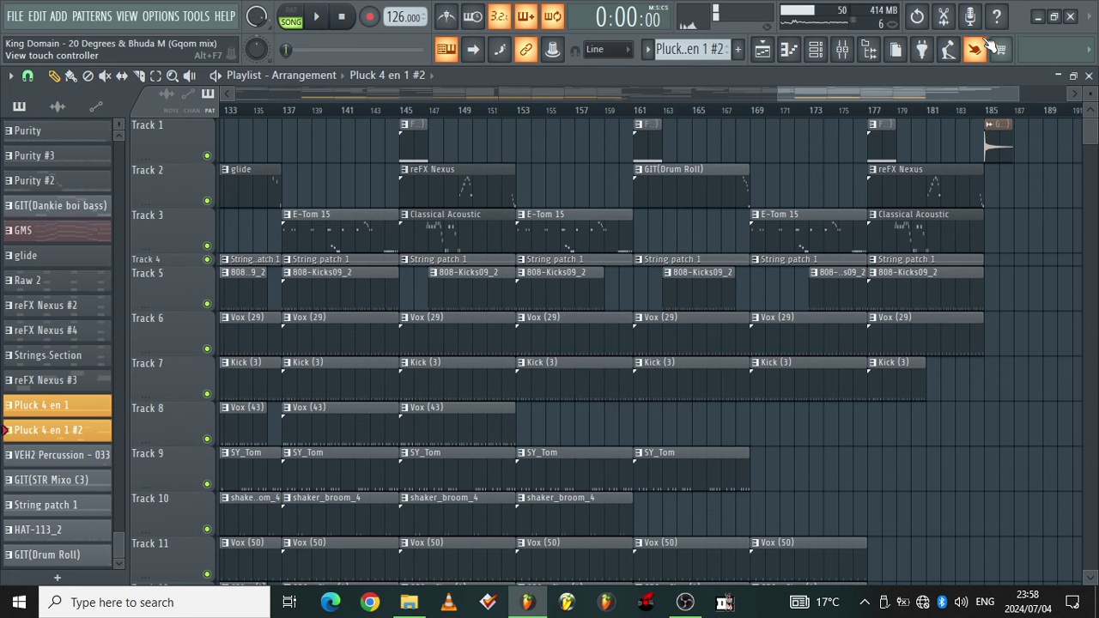
Step: Switch playback from song to pattern mode and examine the GIT(Drum Roll) notes around bar 8, returning to the playlist
{"action": "left_click_drag", "start_coordinate": [924, 90], "coordinate": [176, 118]}
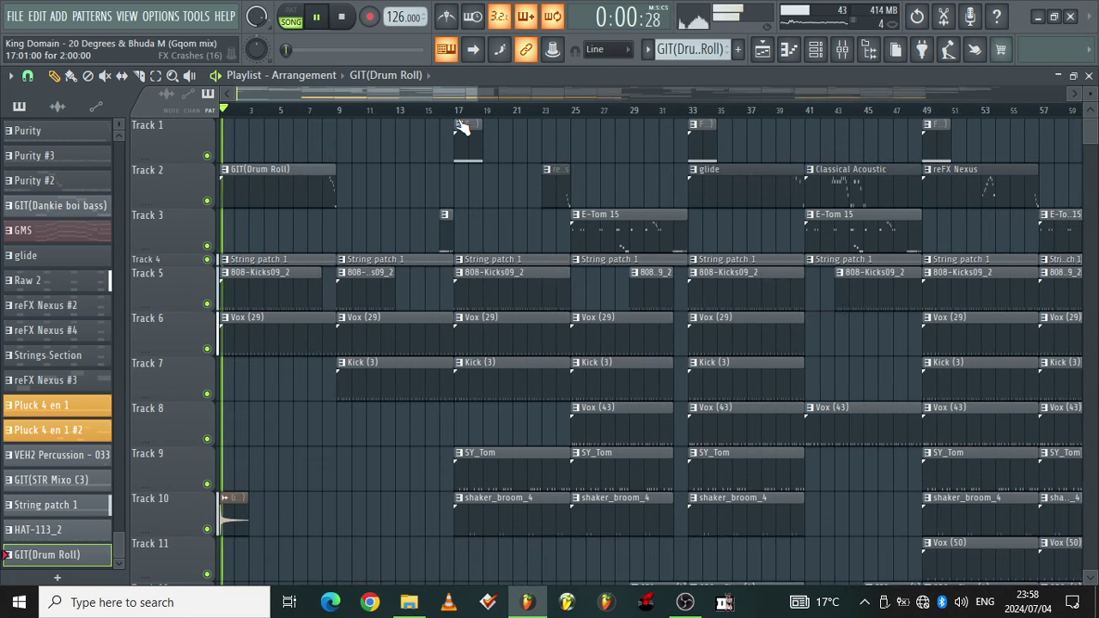
{"action": "left_click", "coordinate": [297, 10]}
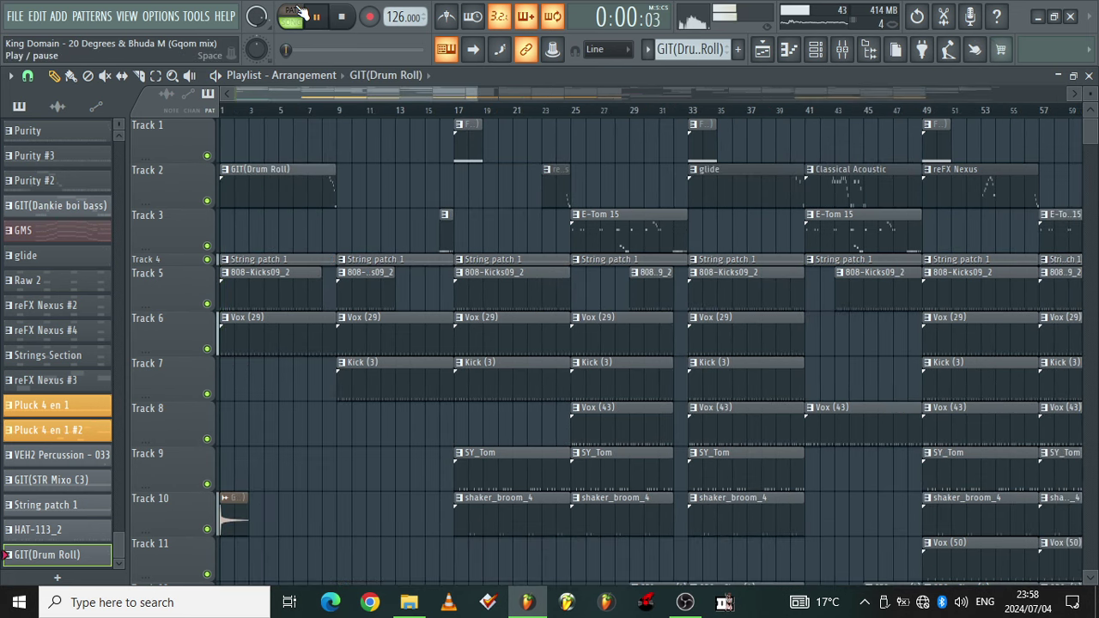
{"action": "left_click", "coordinate": [807, 50]}
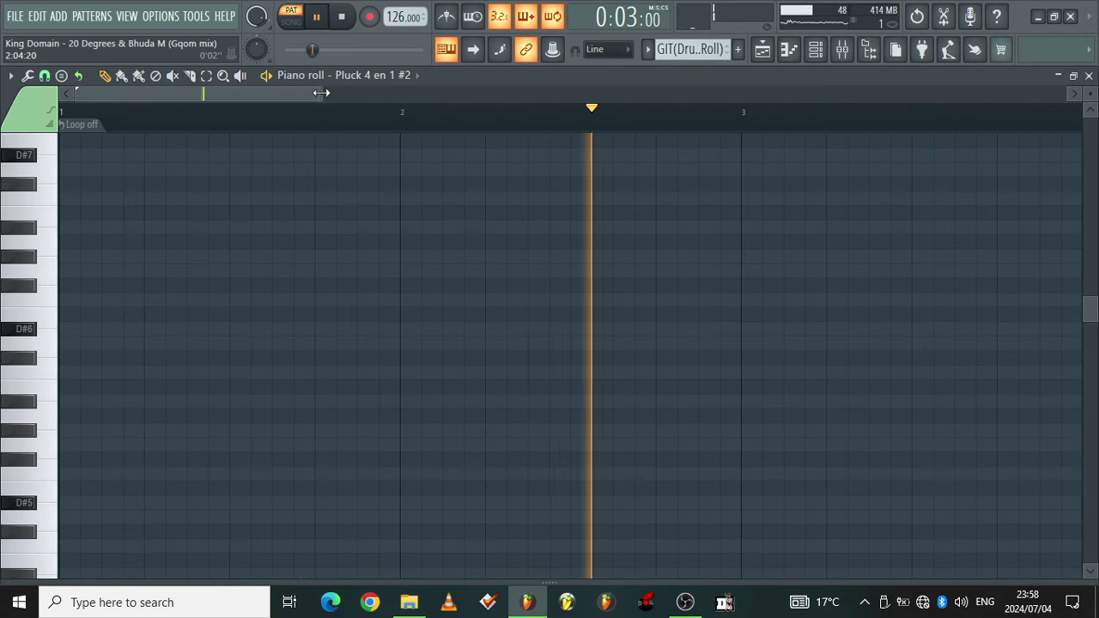
{"action": "left_click_drag", "start_coordinate": [322, 92], "coordinate": [753, 93]}
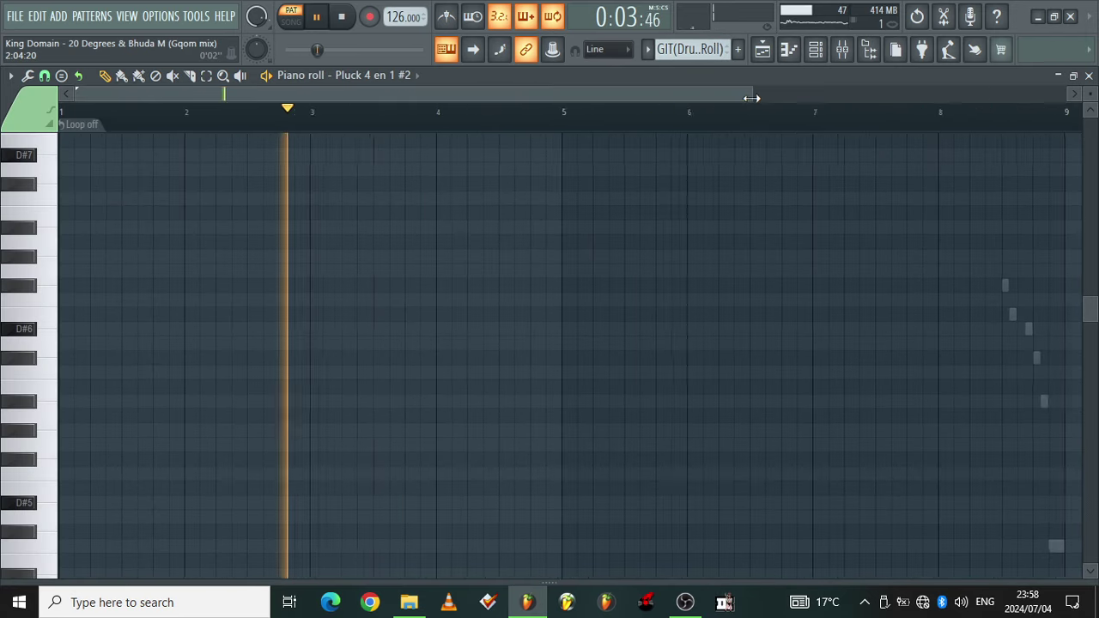
{"action": "double_click", "coordinate": [1000, 287]}
{"action": "left_click", "coordinate": [938, 116]}
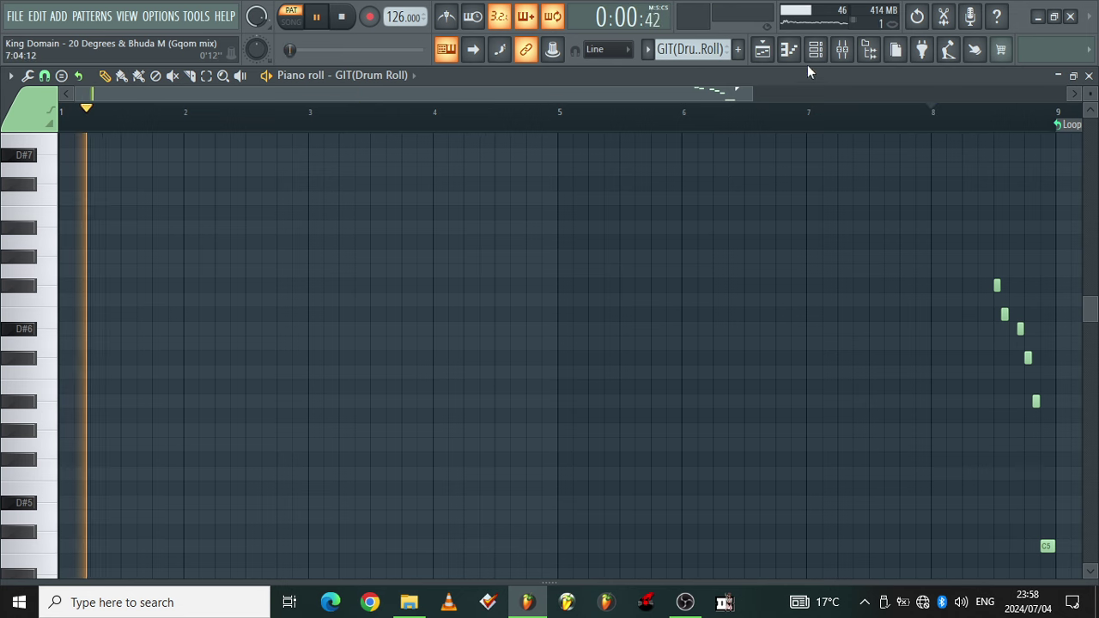
{"action": "left_click", "coordinate": [763, 49]}
Step: Play the 808-Kicks09_2 pattern from Track 5 and view its steps and sampler settings in the channel rack
{"action": "left_click", "coordinate": [273, 299]}
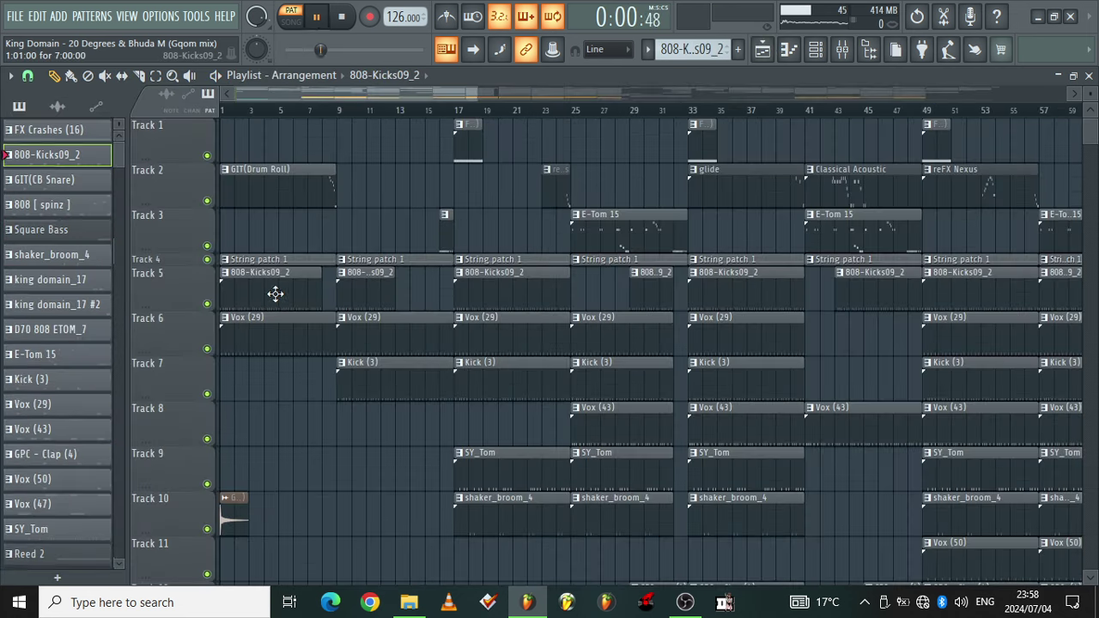
{"action": "left_click", "coordinate": [814, 52]}
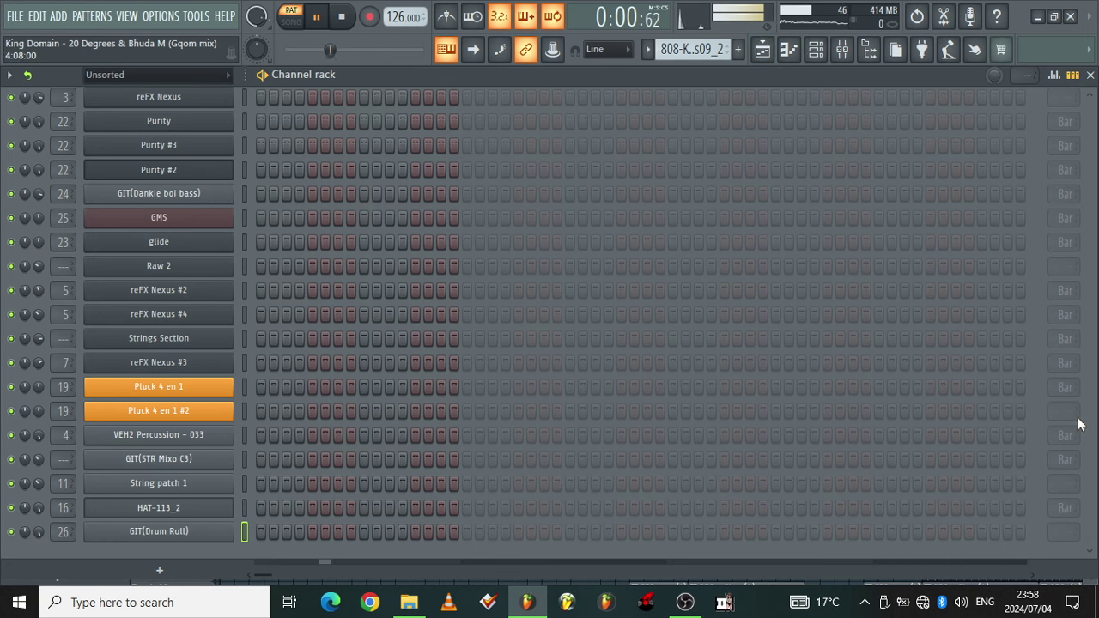
{"action": "left_click_drag", "start_coordinate": [1088, 531], "coordinate": [1088, 97]}
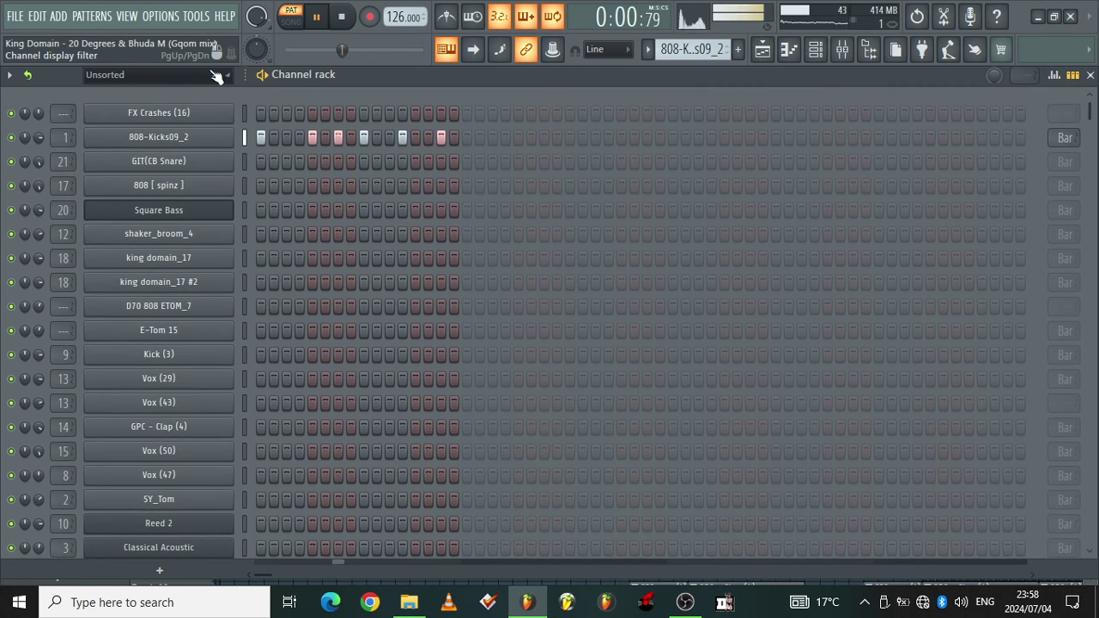
{"action": "left_click", "coordinate": [163, 139]}
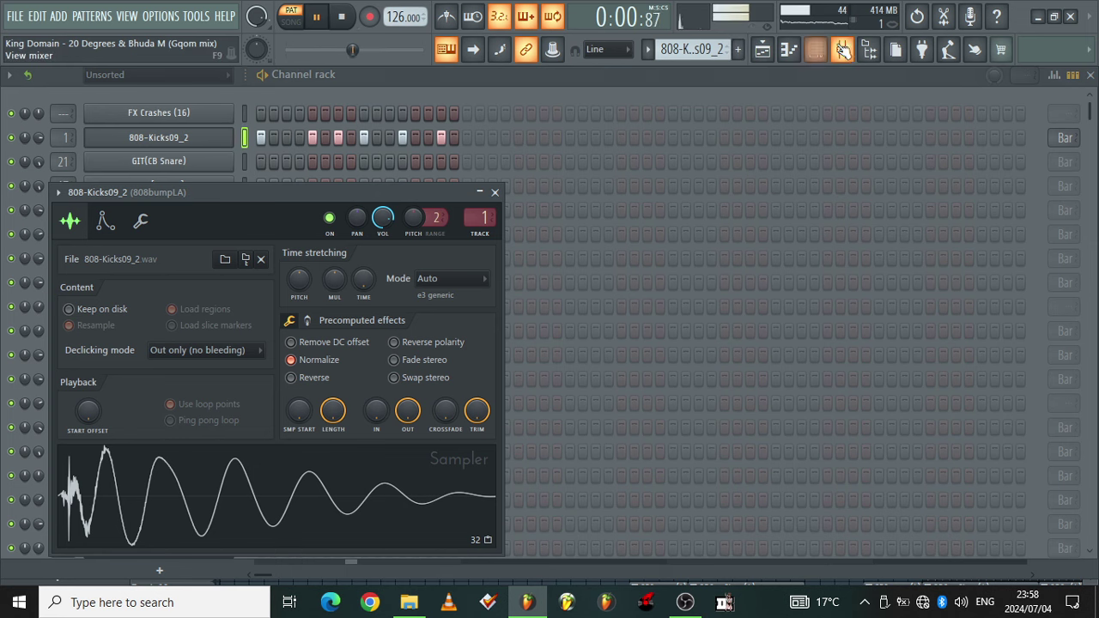
Step: Inspect the two Fruity parametric EQ 2 effects and the Soundgoodizer on the 808bumpLA mixer track, view the kick's notes and return to the playlist
{"action": "left_click", "coordinate": [844, 50]}
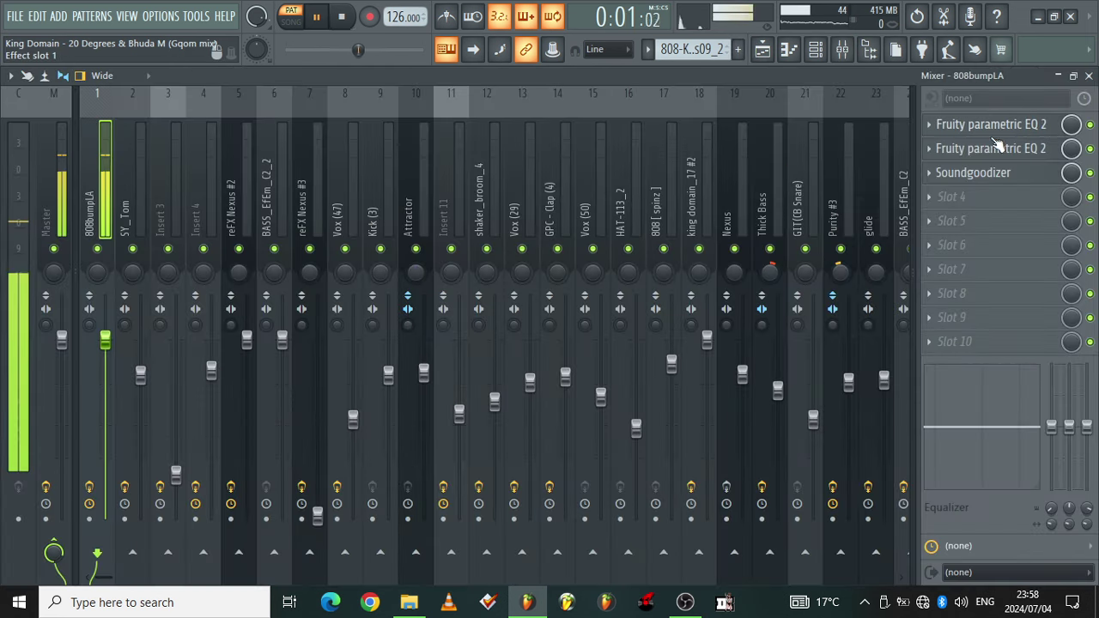
{"action": "left_click", "coordinate": [1026, 129]}
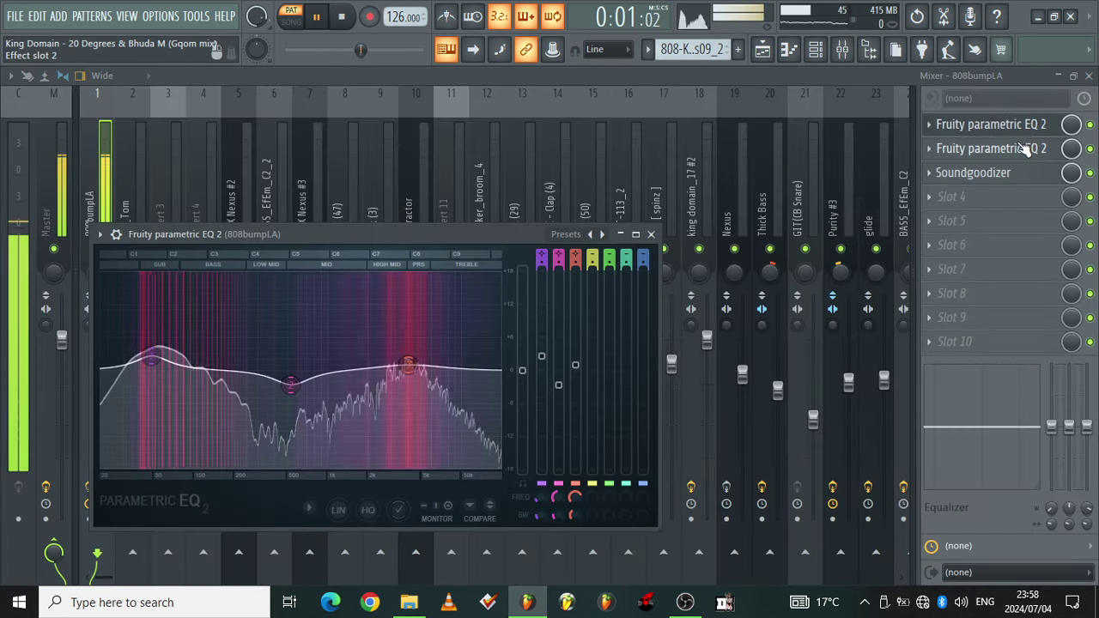
{"action": "left_click", "coordinate": [1024, 148]}
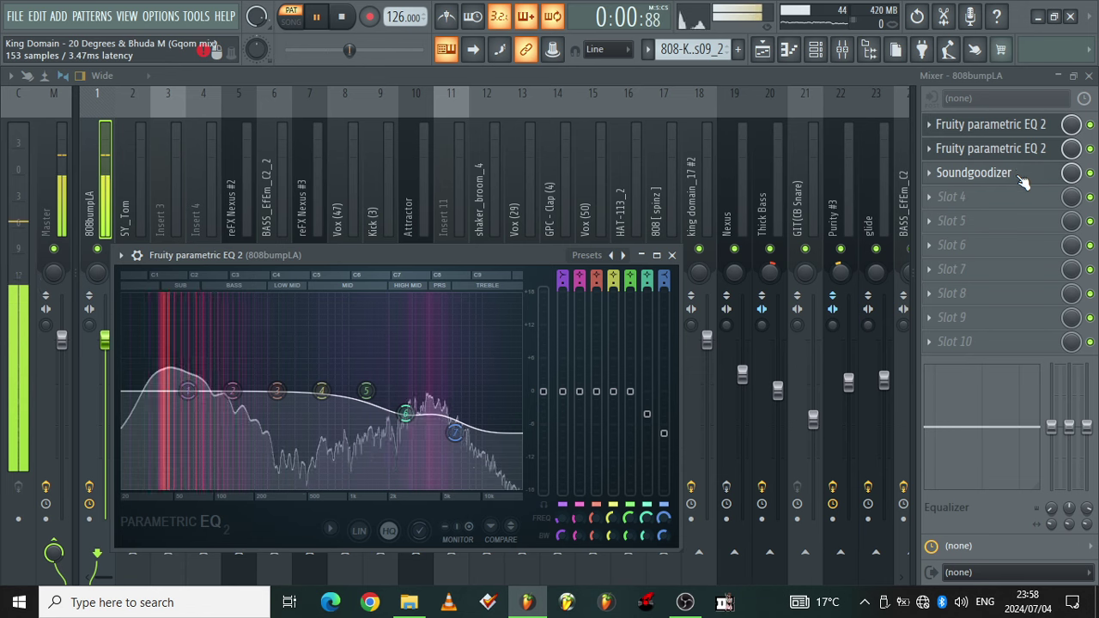
{"action": "left_click", "coordinate": [979, 172]}
{"action": "left_click", "coordinate": [814, 48]}
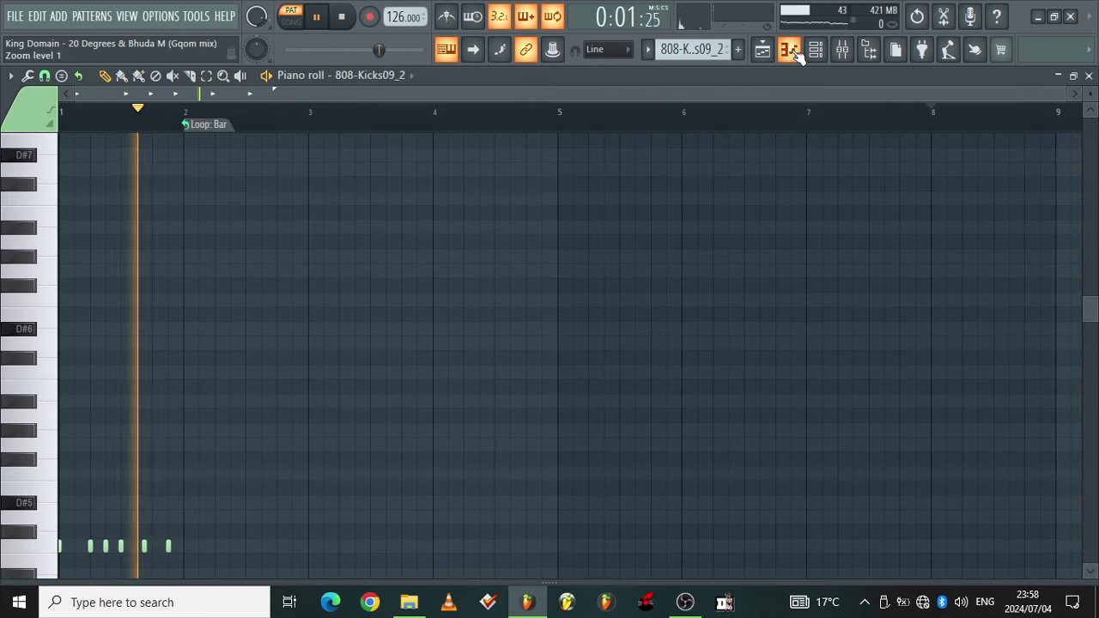
{"action": "left_click", "coordinate": [762, 49]}
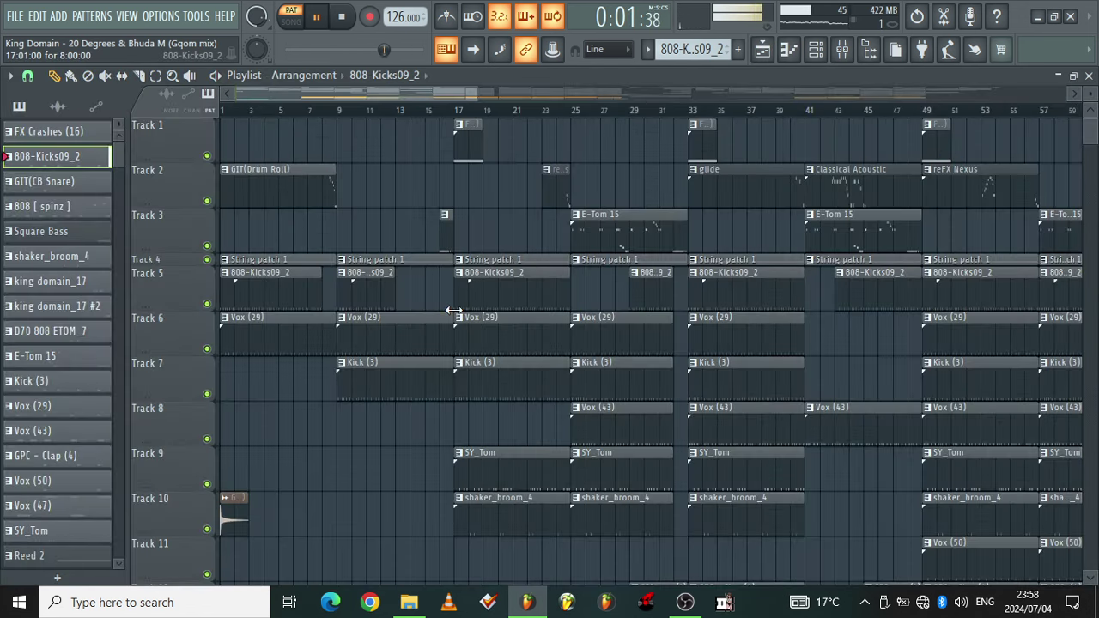
Step: Play the Kick (3) pattern and the reFX Nexus #3 pattern from Track 26, and view the reFX Nexus #3 channel
{"action": "left_click", "coordinate": [375, 384]}
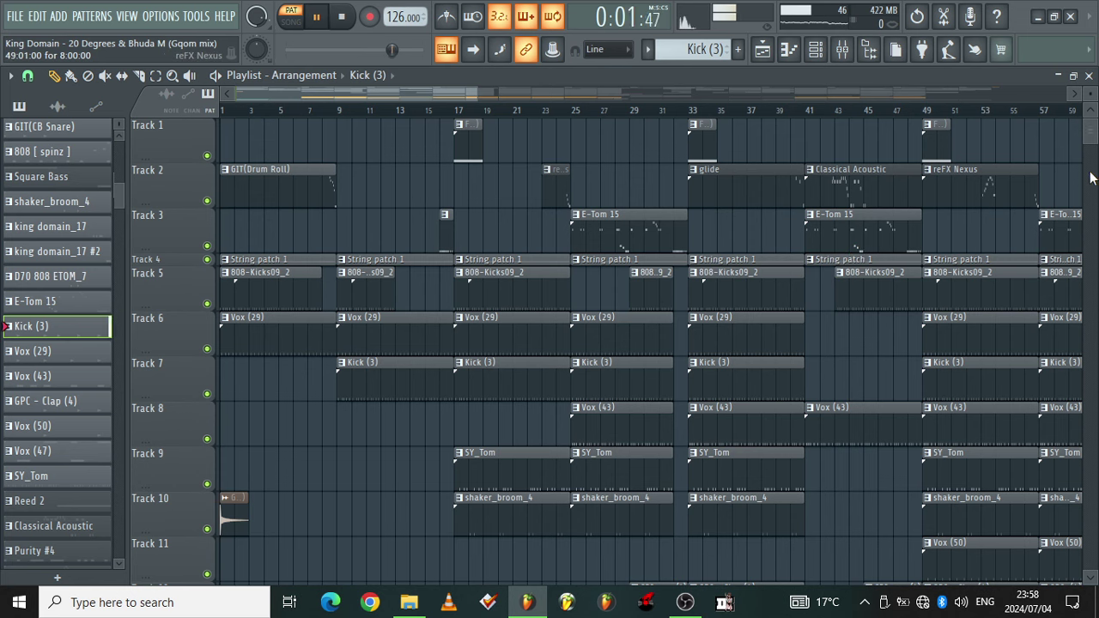
{"action": "left_click_drag", "start_coordinate": [1089, 142], "coordinate": [1093, 159]}
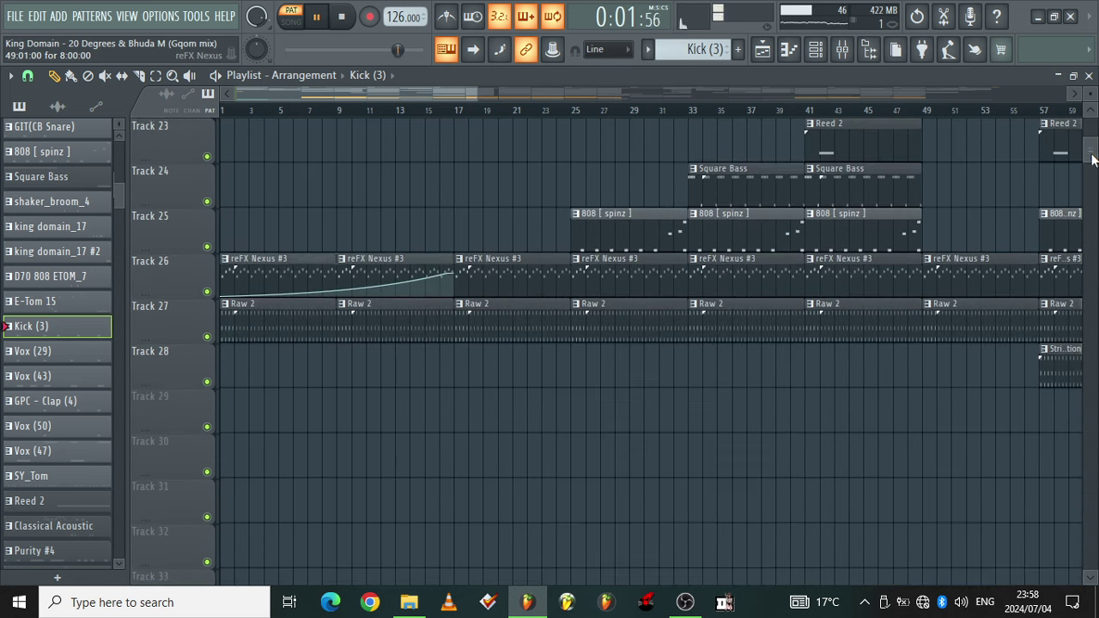
{"action": "left_click", "coordinate": [498, 286]}
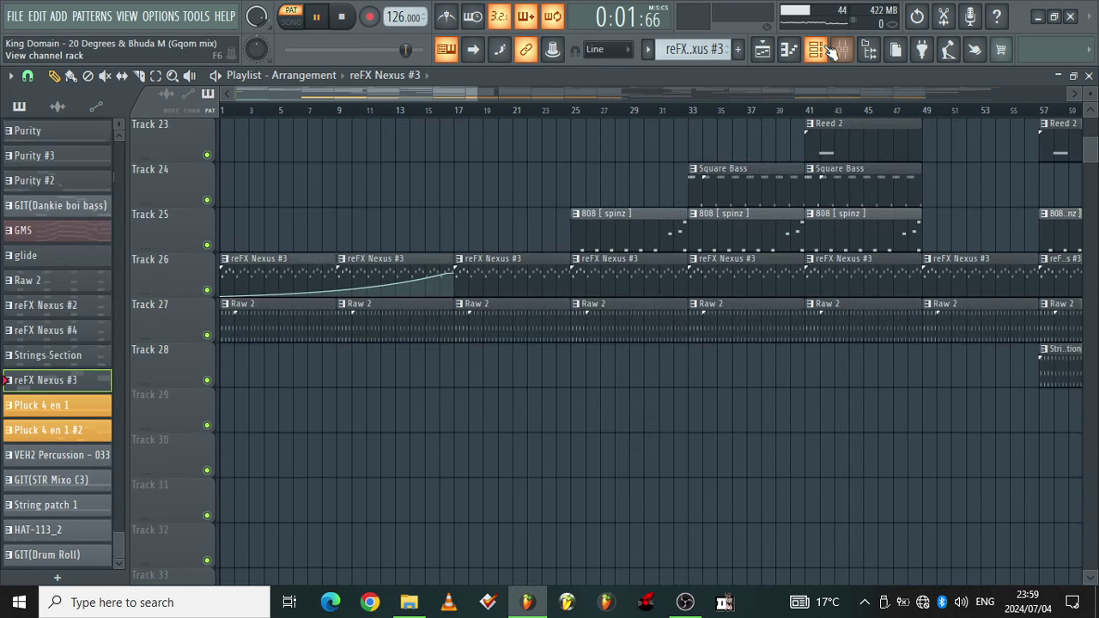
{"action": "left_click", "coordinate": [831, 51]}
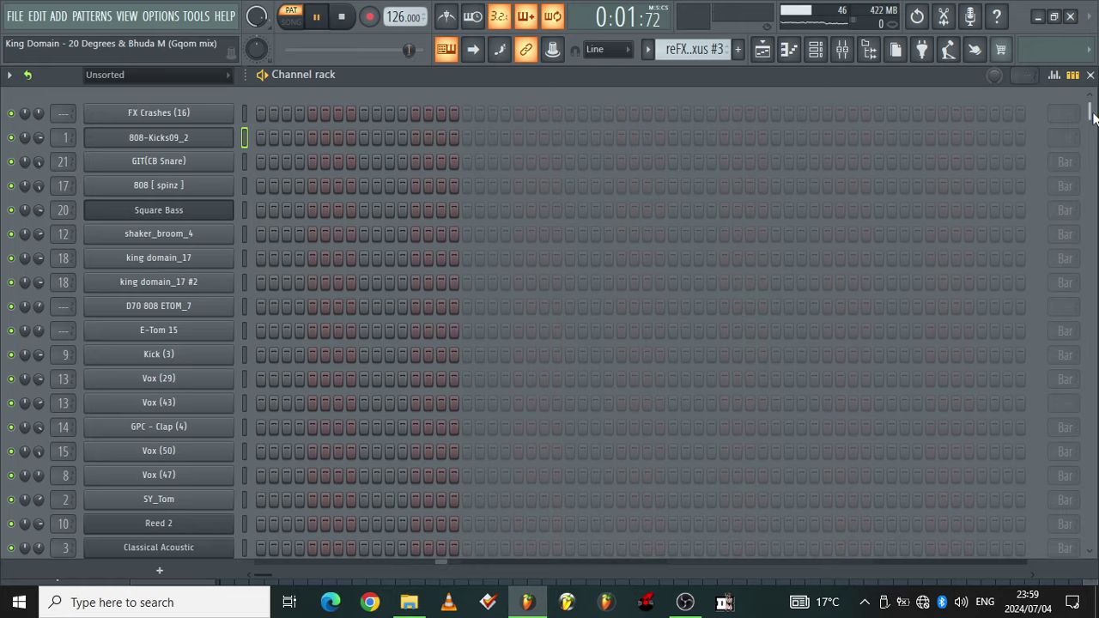
{"action": "left_click_drag", "start_coordinate": [1092, 113], "coordinate": [1087, 549]}
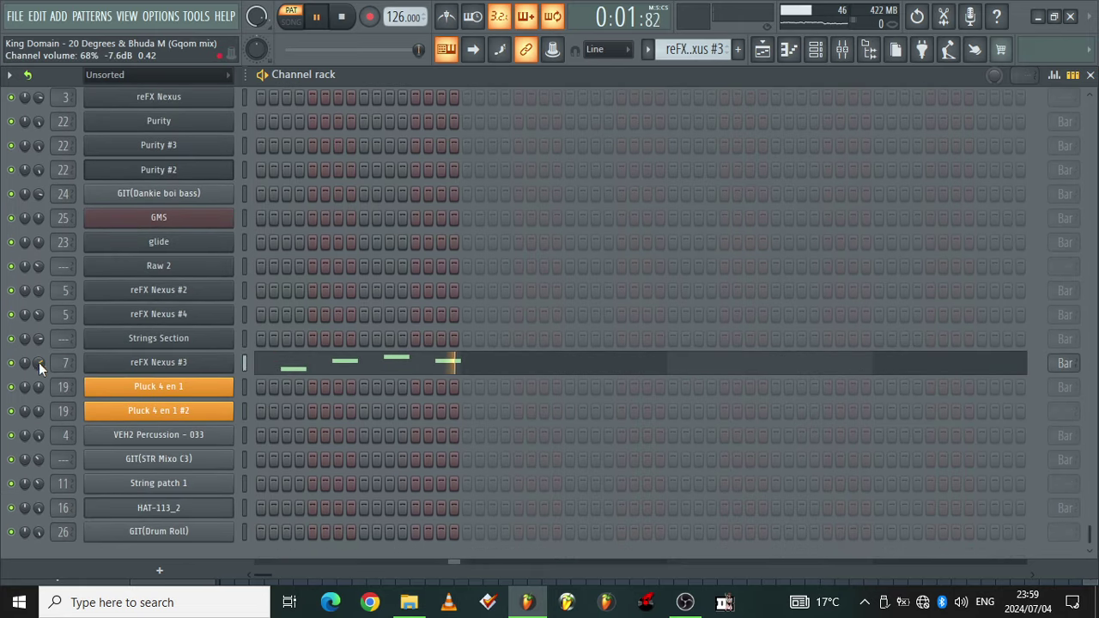
Step: Look through the mixer tracks and their effect slots from 808bumpLA up to Insert 29
{"action": "left_click", "coordinate": [843, 50]}
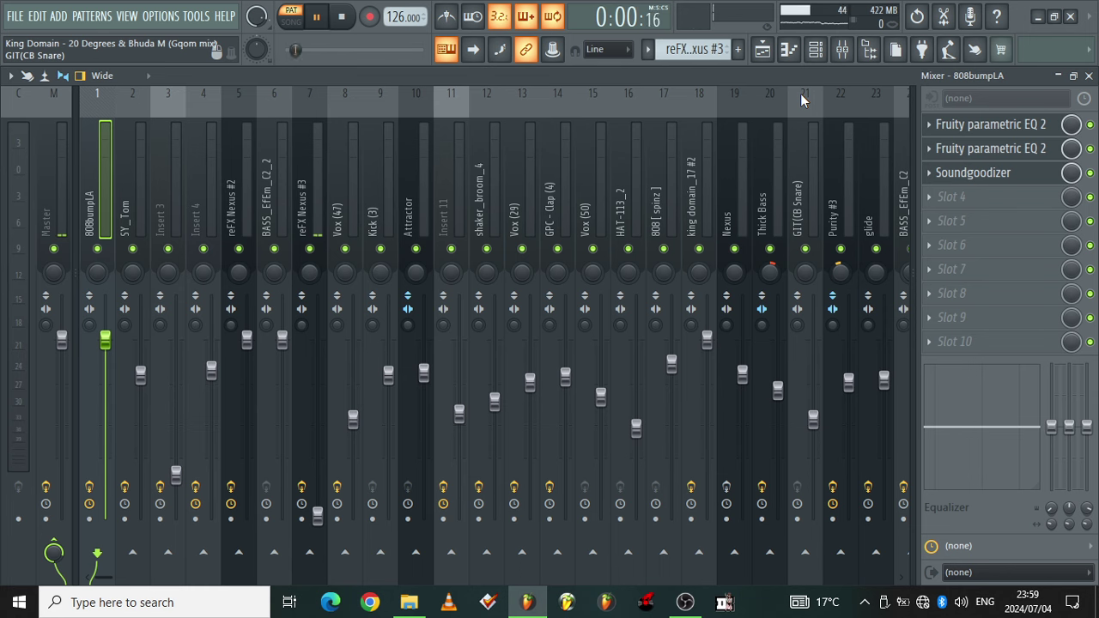
{"action": "key", "text": "Right"}
{"action": "key", "text": "Right"}
{"action": "key", "text": "Right"}
{"action": "key", "text": "Right"}
{"action": "key", "text": "Right"}
{"action": "key", "text": "Right"}
{"action": "key", "text": "Right"}
{"action": "key", "text": "Right"}
{"action": "key", "text": "Right"}
{"action": "key", "text": "Right"}
{"action": "key", "text": "Right"}
{"action": "key", "text": "Right"}
{"action": "key", "text": "Right"}
{"action": "key", "text": "Right"}
{"action": "key", "text": "Right"}
{"action": "key", "text": "Right"}
{"action": "key", "text": "Right"}
{"action": "key", "text": "Right"}
{"action": "key", "text": "Right"}
{"action": "key", "text": "Right"}
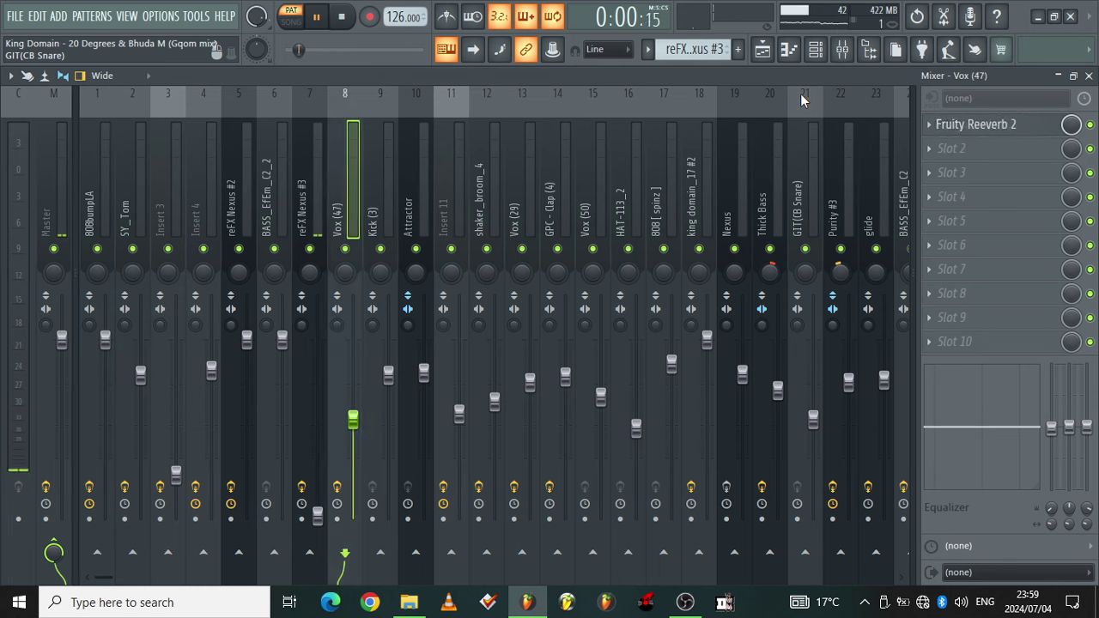
{"action": "key", "text": "Right"}
{"action": "key", "text": "Right"}
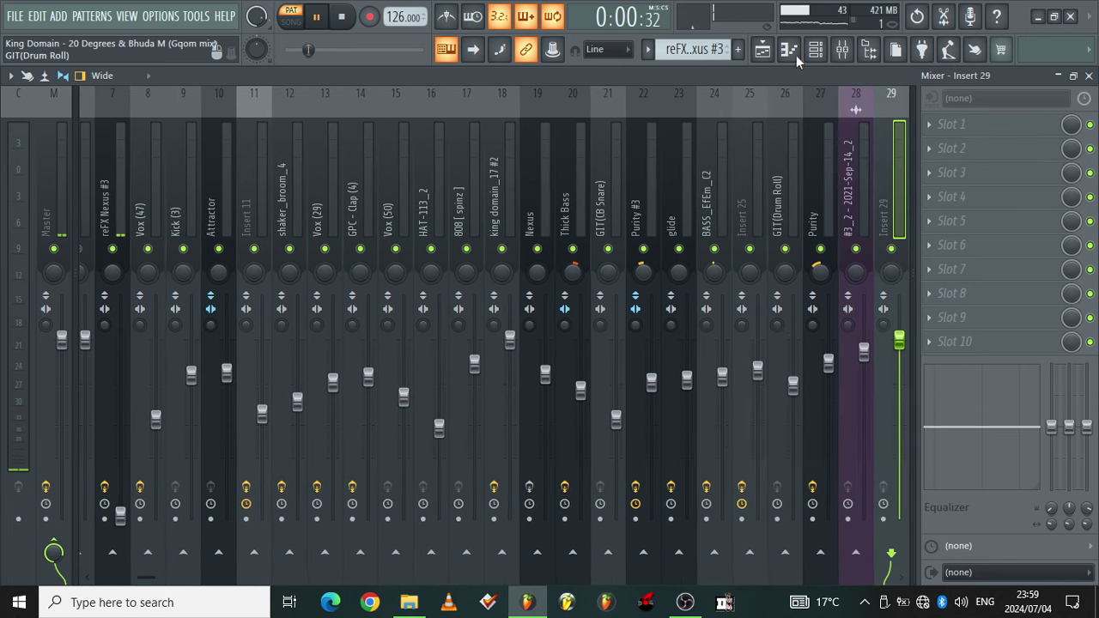
Step: View the reFX Nexus #3 channel's plugin and raise the volume fader of its mixer track 7
{"action": "left_click", "coordinate": [817, 50]}
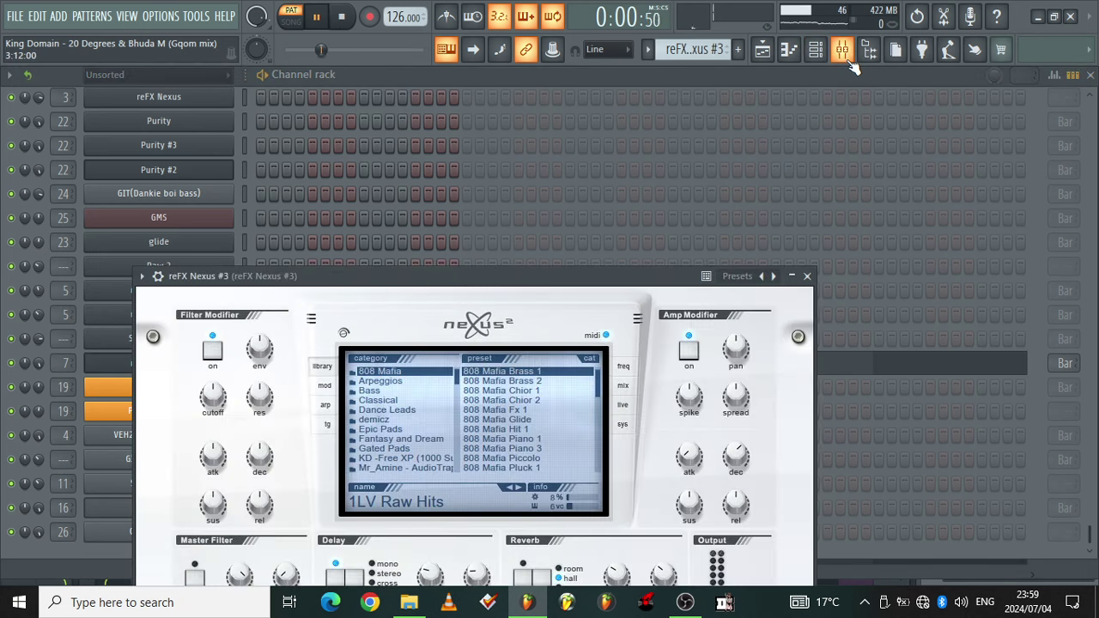
{"action": "left_click", "coordinate": [844, 53]}
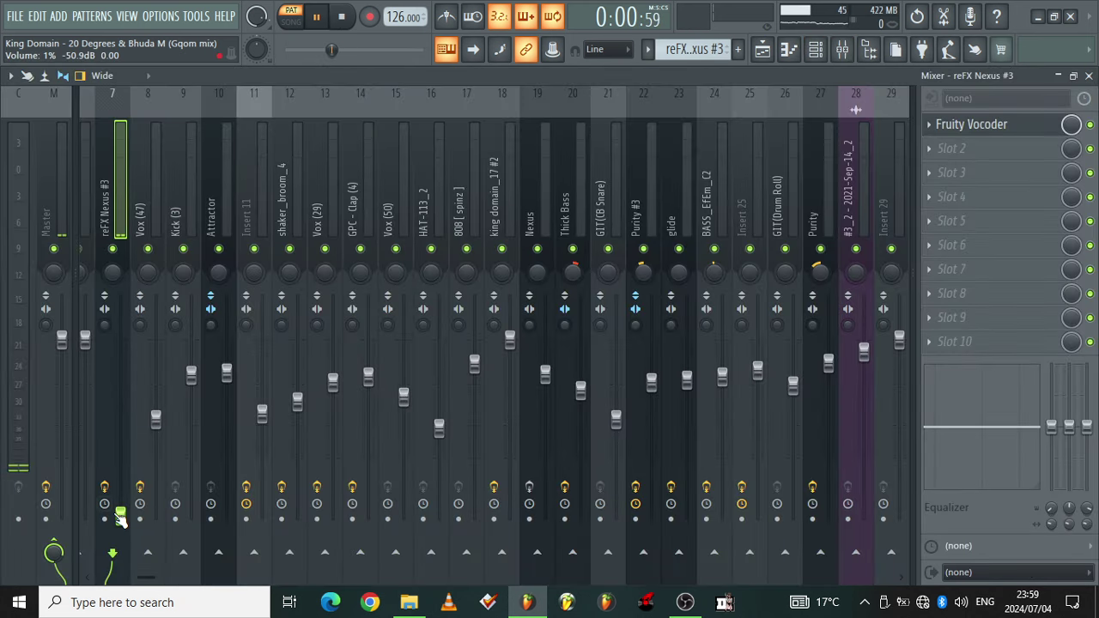
{"action": "left_click_drag", "start_coordinate": [120, 484], "coordinate": [120, 422]}
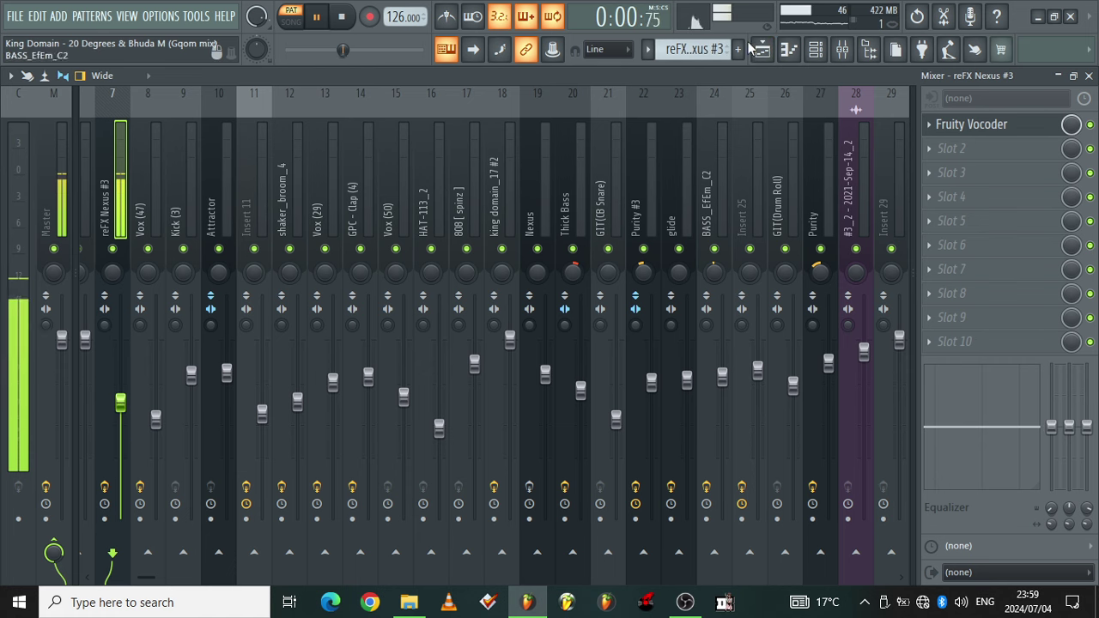
Step: Examine the bar 1 notes of the reFX Nexus #3 pattern in the piano roll and return to the playlist
{"action": "left_click", "coordinate": [817, 52]}
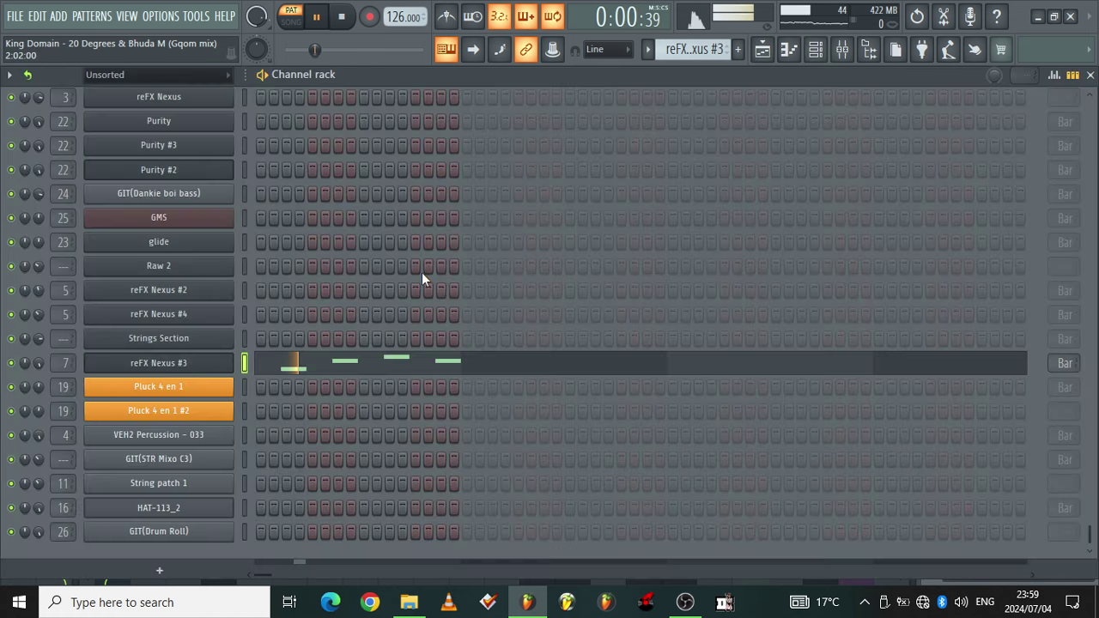
{"action": "left_click", "coordinate": [325, 375]}
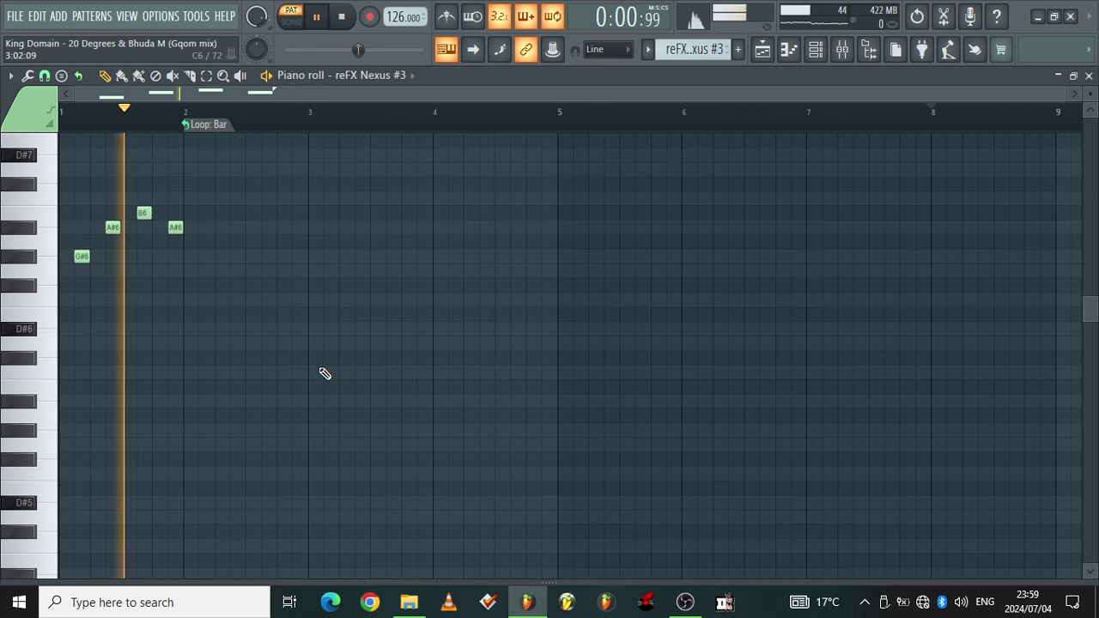
{"action": "left_click", "coordinate": [762, 53]}
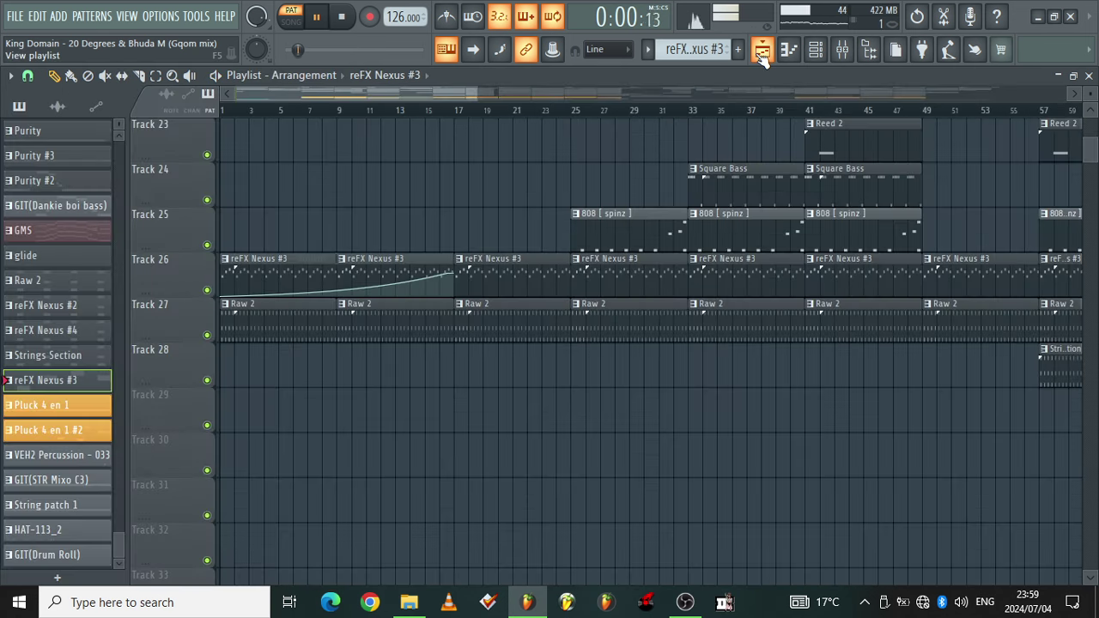
Step: Play the Raw 2 pattern from Track 27, view its notes in the channel rack and return to the playlist
{"action": "left_click", "coordinate": [393, 329]}
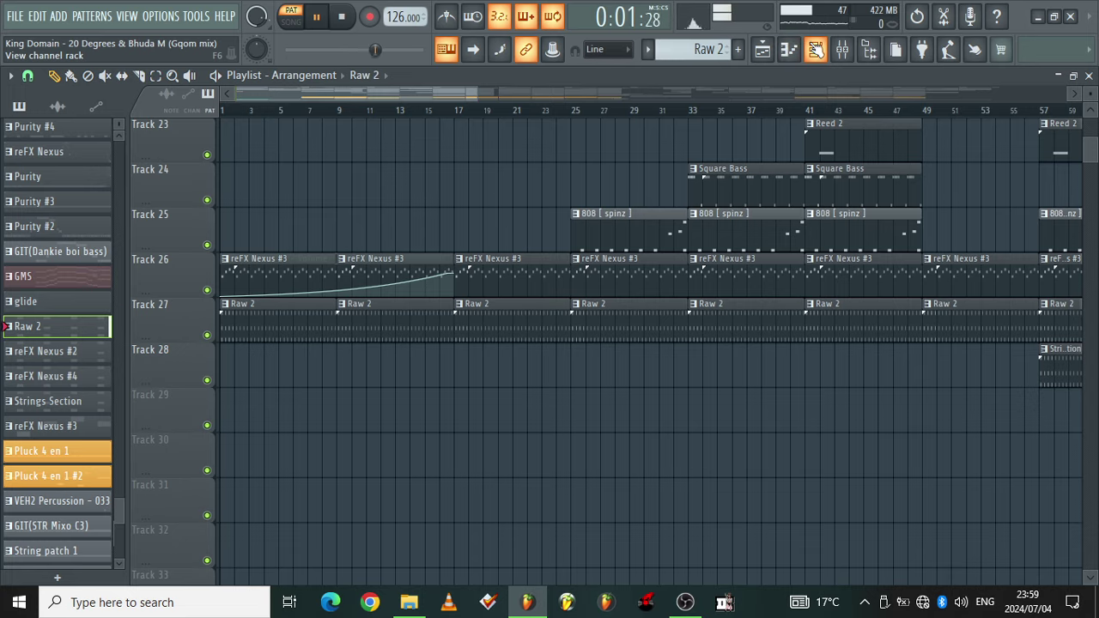
{"action": "left_click", "coordinate": [815, 49]}
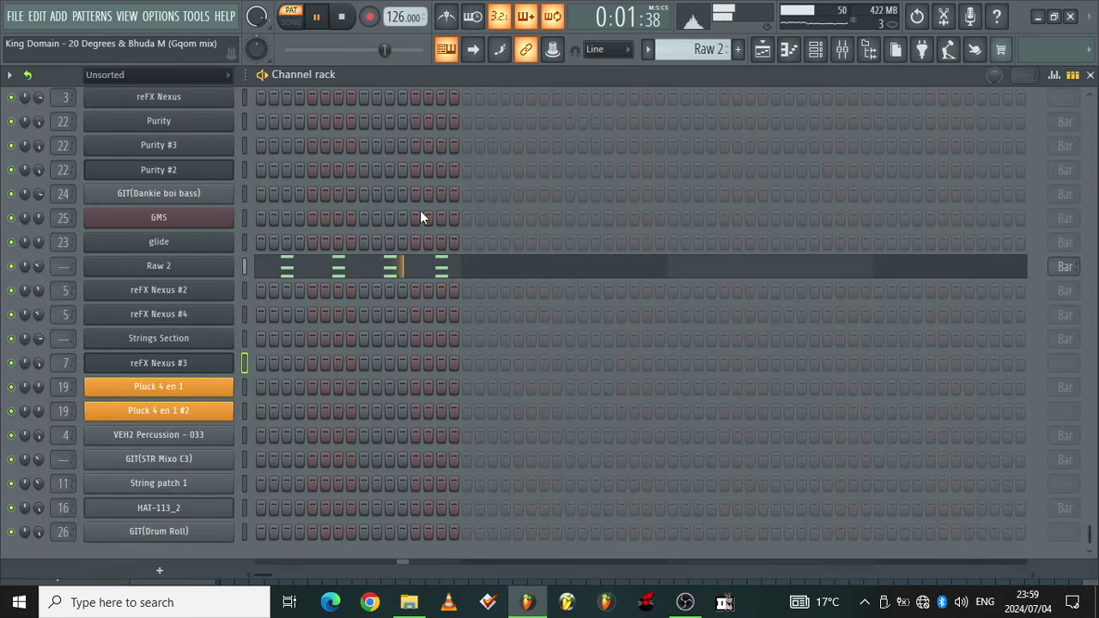
{"action": "left_click", "coordinate": [764, 49]}
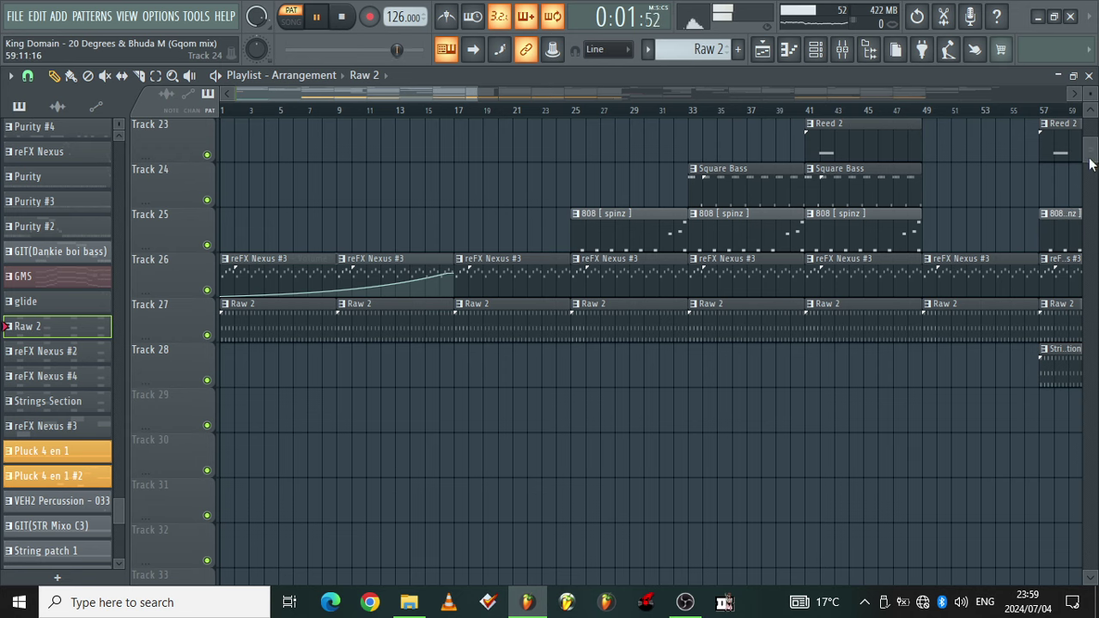
Step: Play the Pluck 4 en 1 pattern from Track 22 and open its channel's synth settings
{"action": "left_click_drag", "start_coordinate": [1090, 163], "coordinate": [1092, 153]}
{"action": "left_click", "coordinate": [518, 375]}
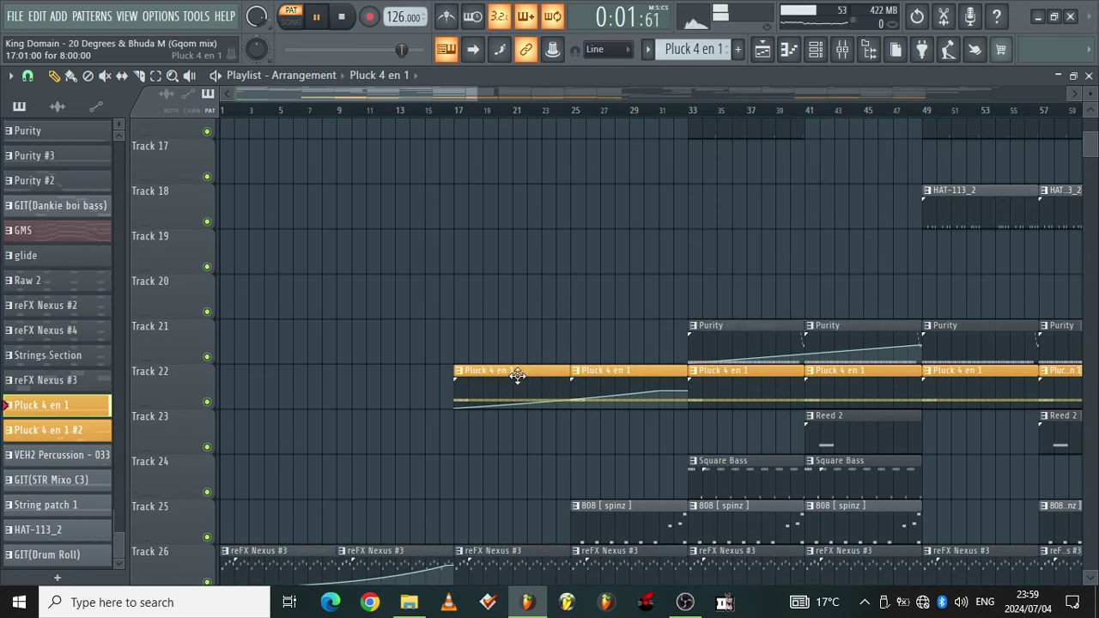
{"action": "left_click", "coordinate": [800, 52]}
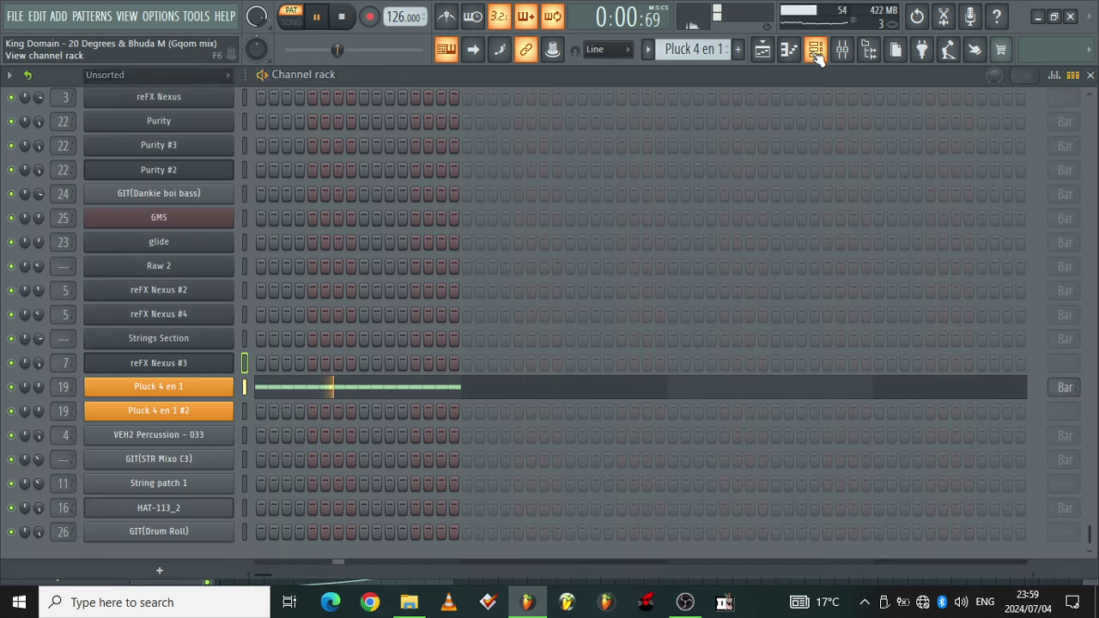
{"action": "left_click", "coordinate": [181, 393]}
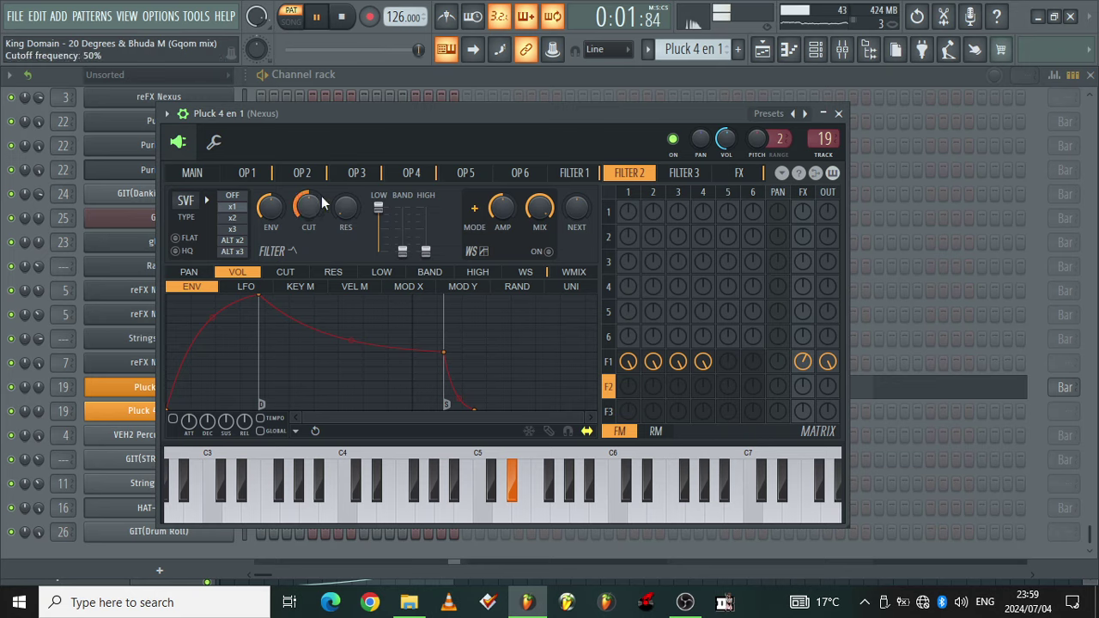
Step: Browse the preset list of the Pluck 4 en 1 synth to the X Olbaid Pluck presets, close the plugin and return to the playlist
{"action": "left_click", "coordinate": [807, 115]}
{"action": "key", "text": "Right"}
{"action": "key", "text": "Right"}
{"action": "key", "text": "Right"}
{"action": "key", "text": "Right"}
{"action": "key", "text": "Right"}
{"action": "key", "text": "Right"}
{"action": "key", "text": "Right"}
{"action": "key", "text": "Right"}
{"action": "key", "text": "Right"}
{"action": "key", "text": "Right"}
{"action": "key", "text": "Right"}
{"action": "key", "text": "Right"}
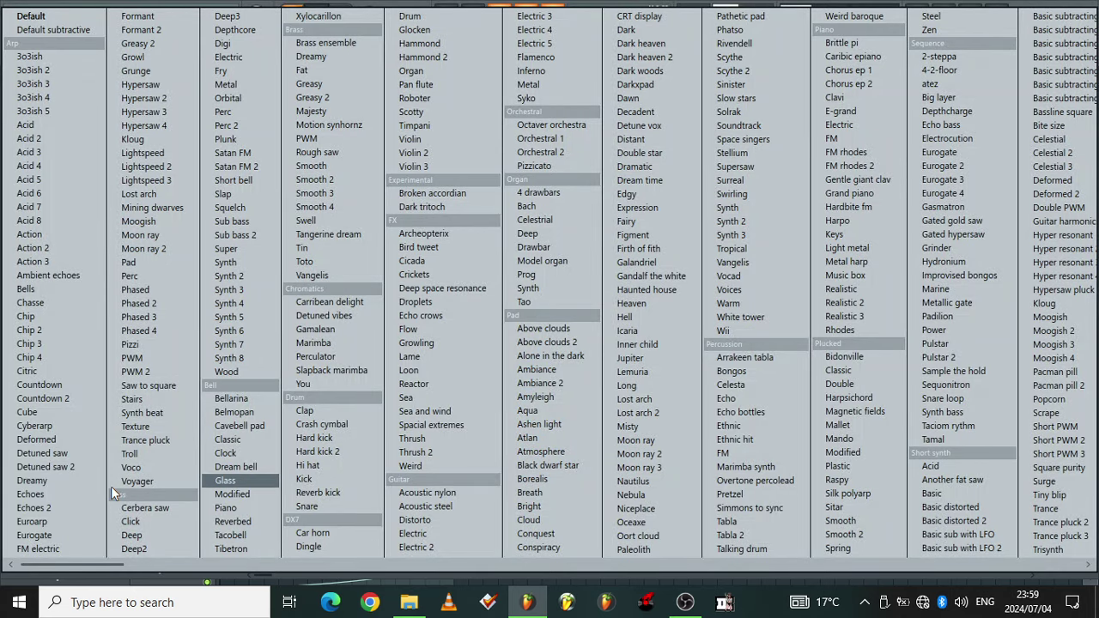
{"action": "key", "text": "Right"}
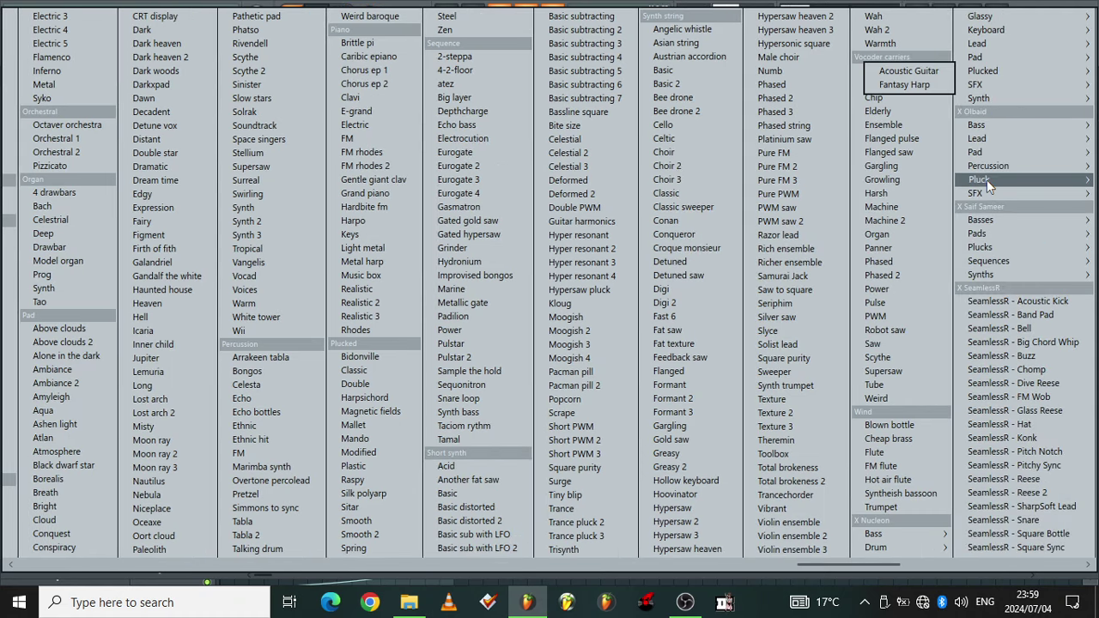
{"action": "mouse_move", "coordinate": [987, 180]}
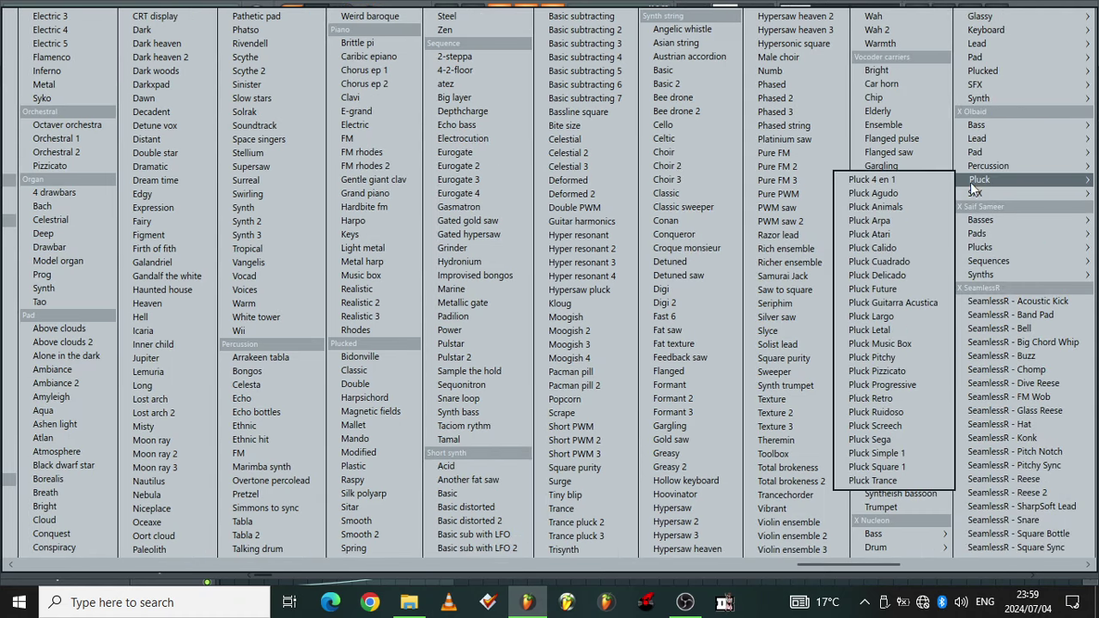
{"action": "right_click", "coordinate": [717, 4]}
{"action": "left_click", "coordinate": [617, 116]}
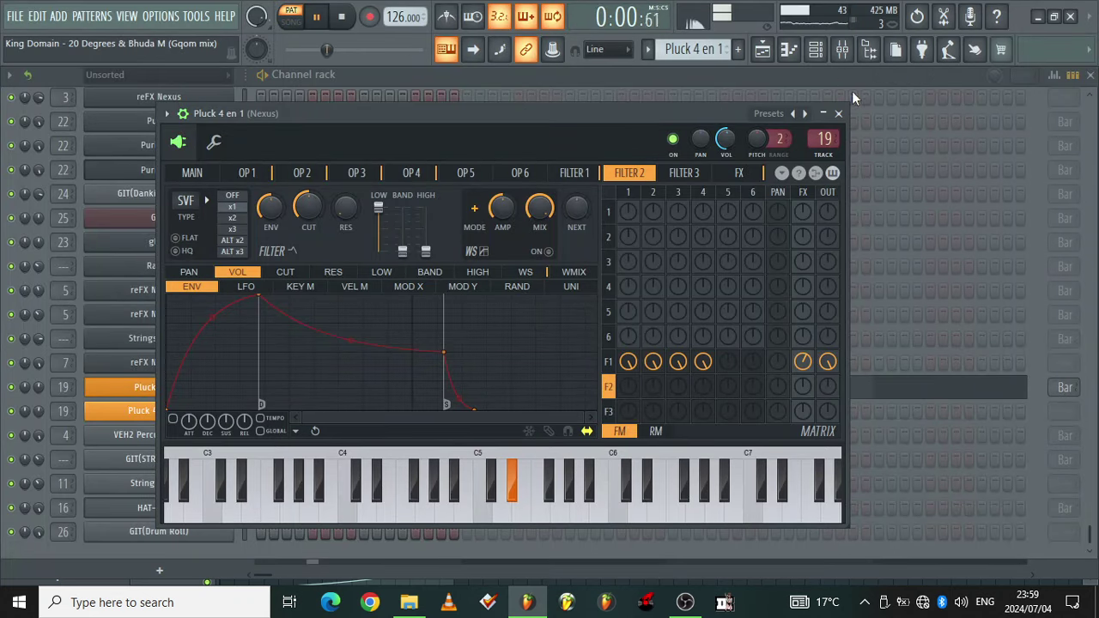
{"action": "left_click", "coordinate": [840, 115]}
{"action": "left_click", "coordinate": [762, 50]}
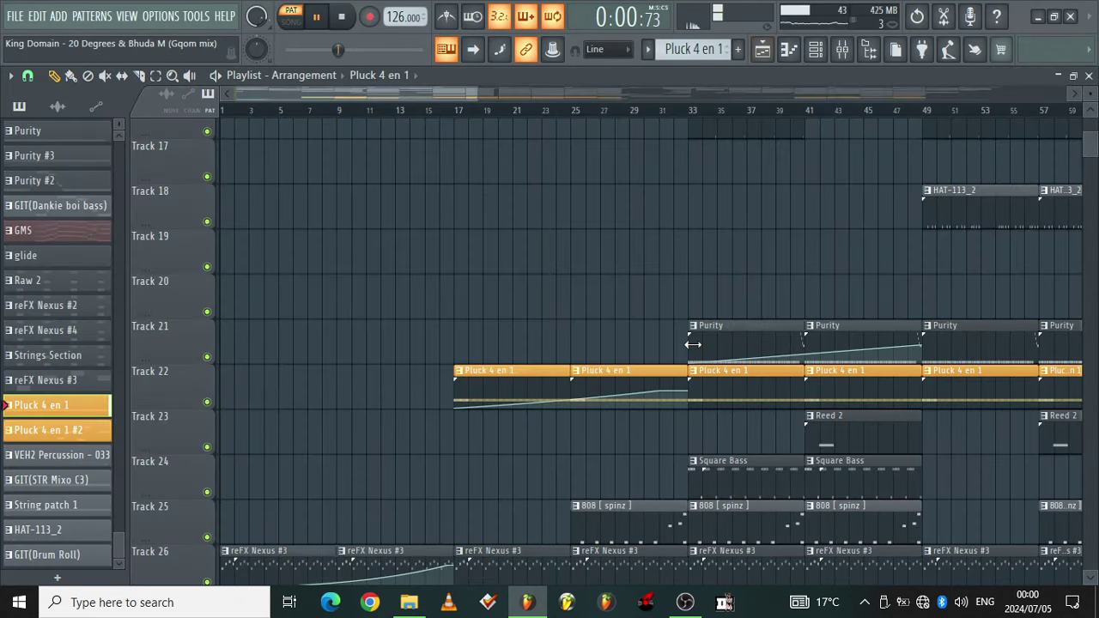
Step: Play the 808 [ spinz ] pattern from Track 25 and examine its notes in the piano roll
{"action": "left_click", "coordinate": [629, 535]}
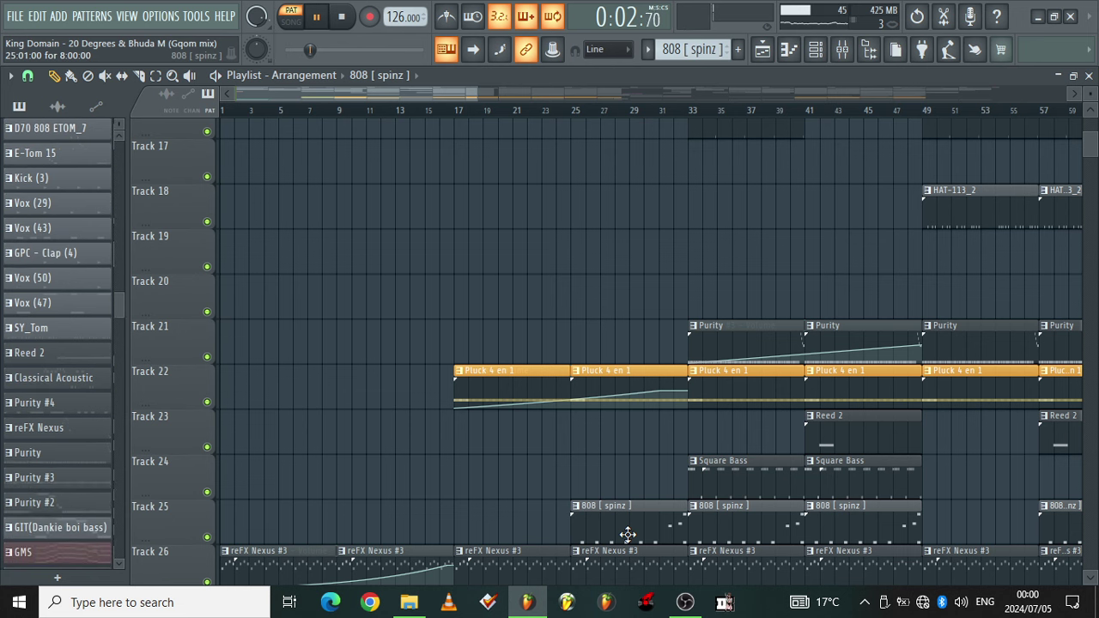
{"action": "left_click", "coordinate": [816, 50]}
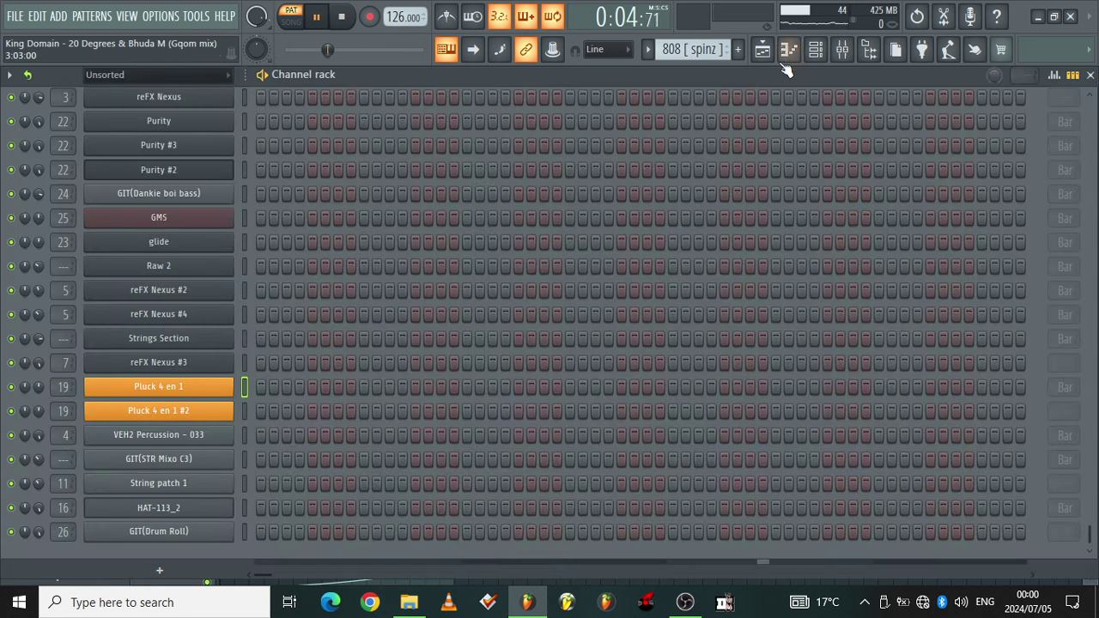
{"action": "left_click", "coordinate": [787, 52]}
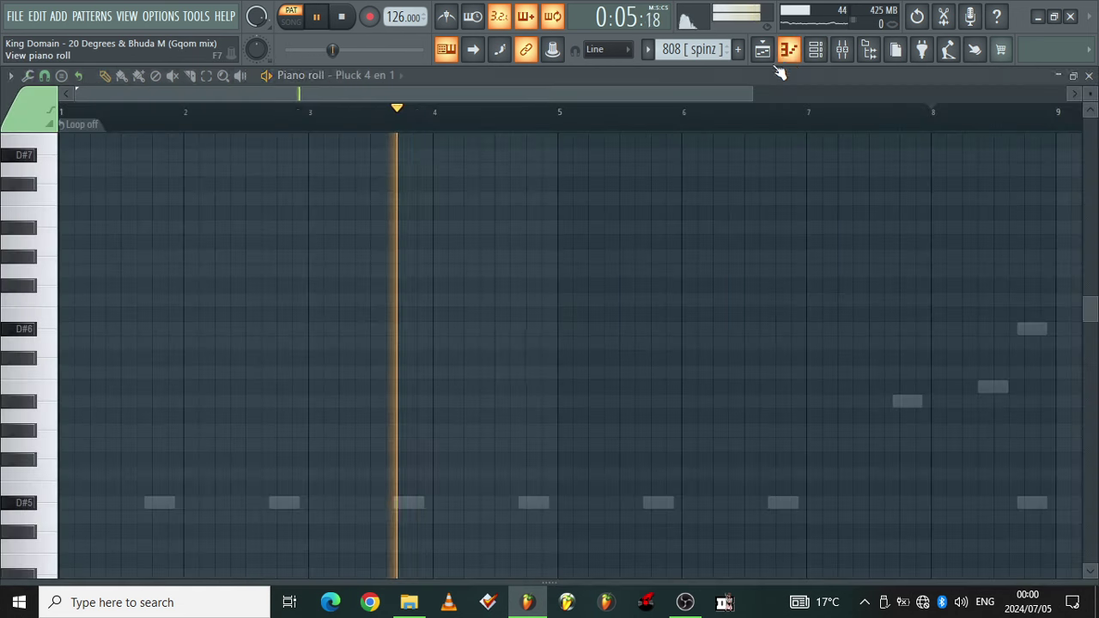
{"action": "double_click", "coordinate": [409, 506]}
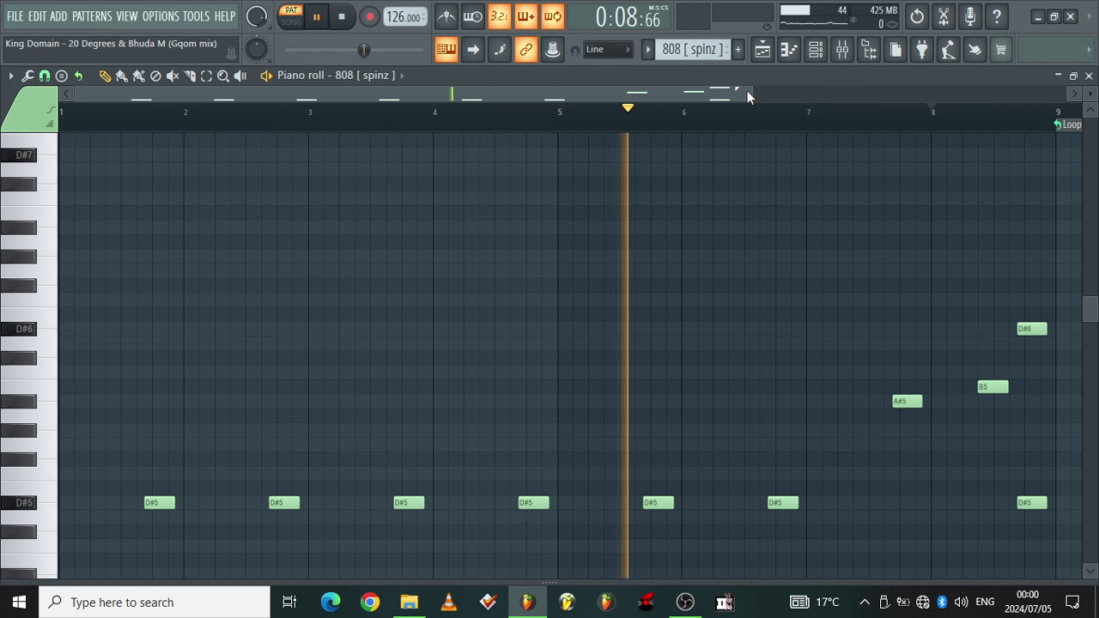
{"action": "left_click_drag", "start_coordinate": [747, 96], "coordinate": [832, 91]}
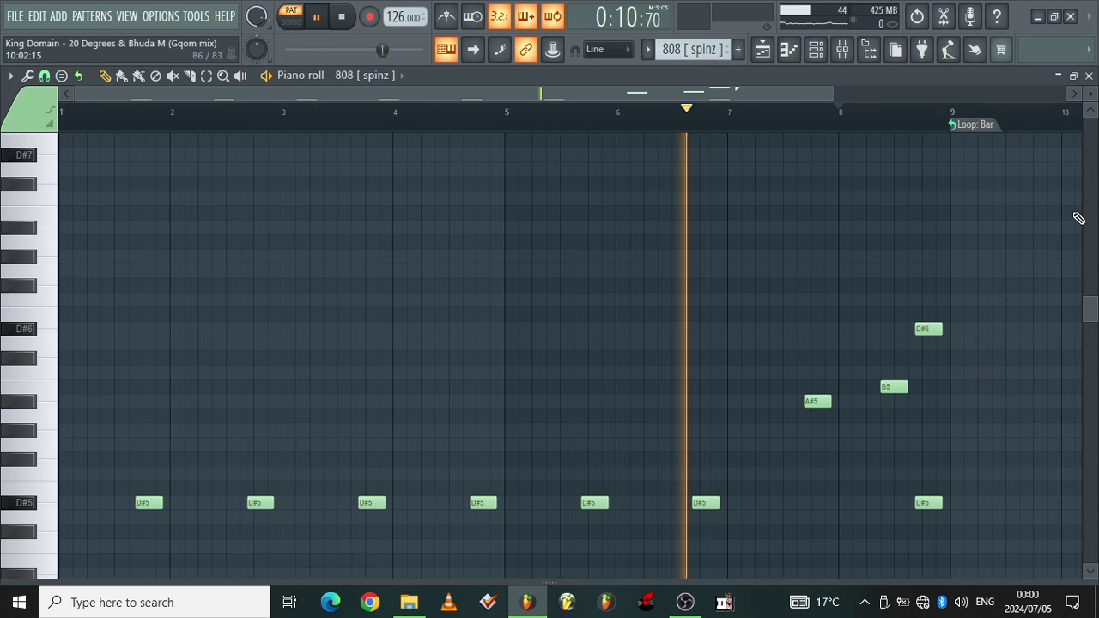
{"action": "left_click_drag", "start_coordinate": [1091, 309], "coordinate": [1092, 324]}
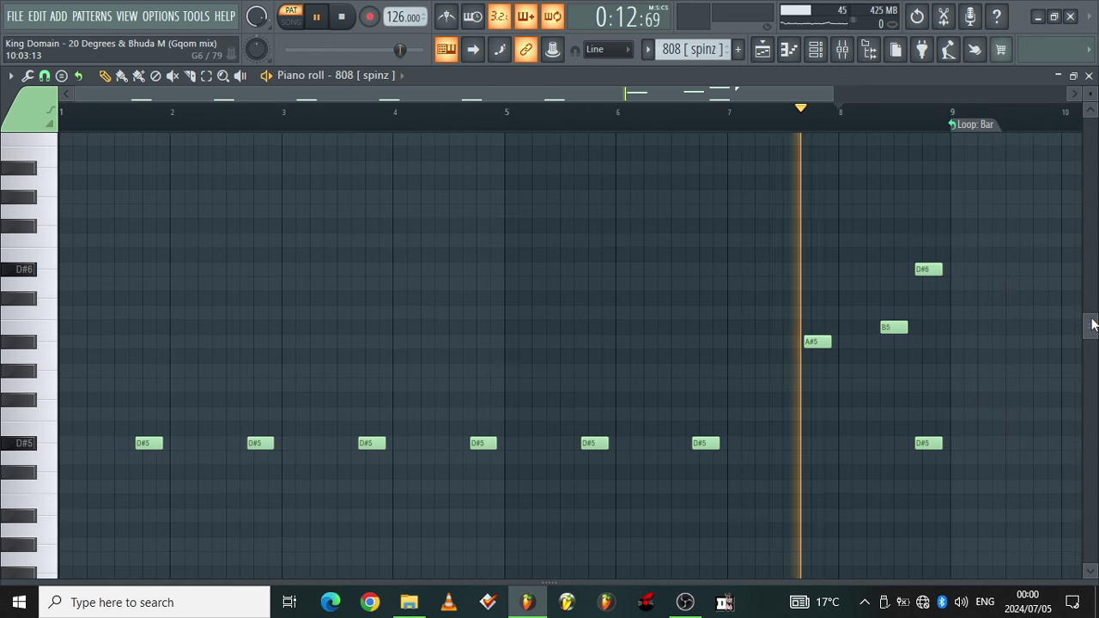
Step: View the 808 [ spinz ] channel's sampler envelope settings from the channel rack and return to the playlist
{"action": "left_click", "coordinate": [815, 49]}
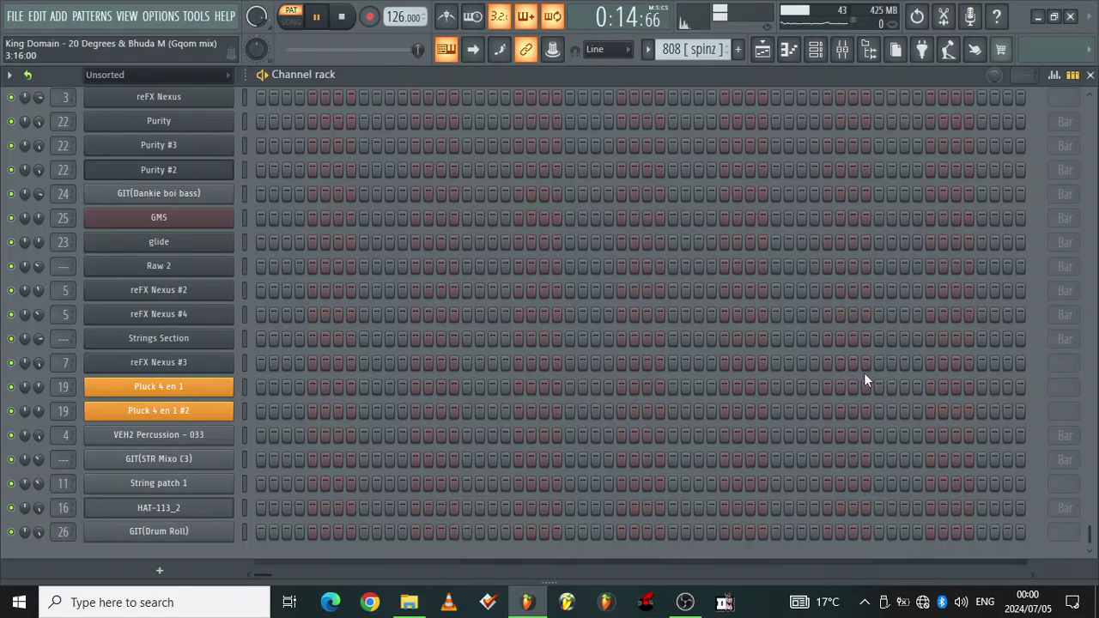
{"action": "left_click_drag", "start_coordinate": [1089, 508], "coordinate": [1087, 93]}
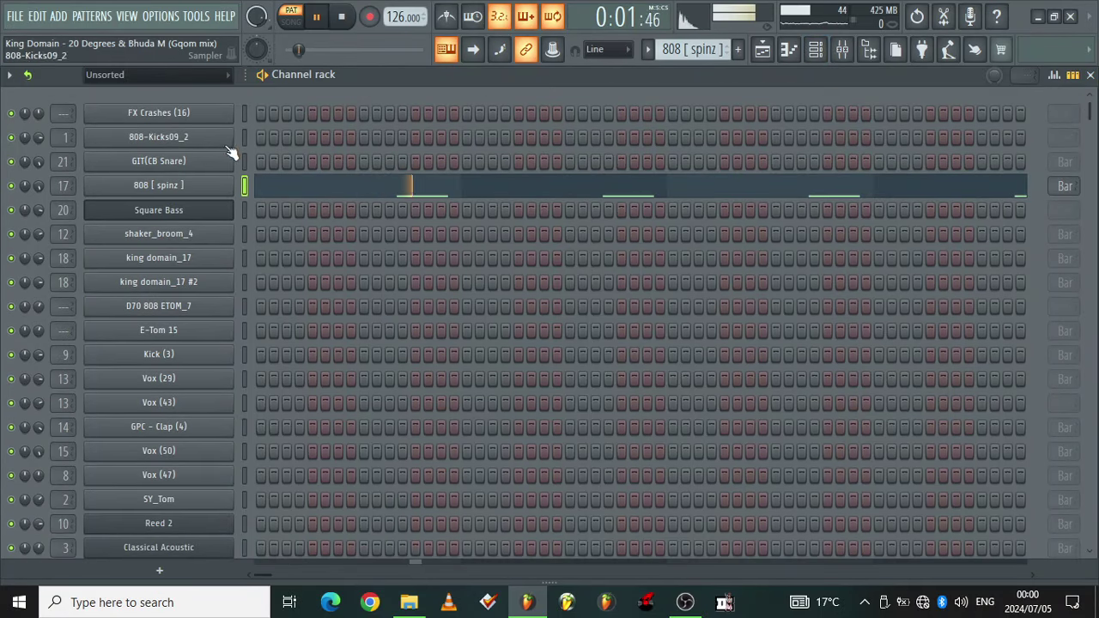
{"action": "left_click", "coordinate": [193, 189]}
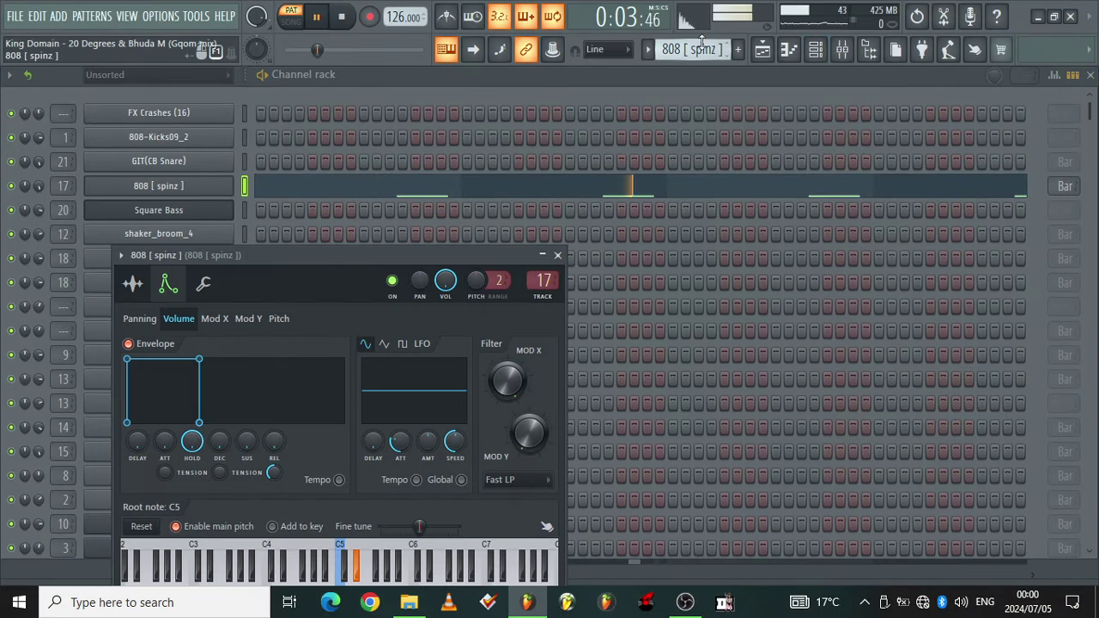
{"action": "left_click", "coordinate": [763, 53]}
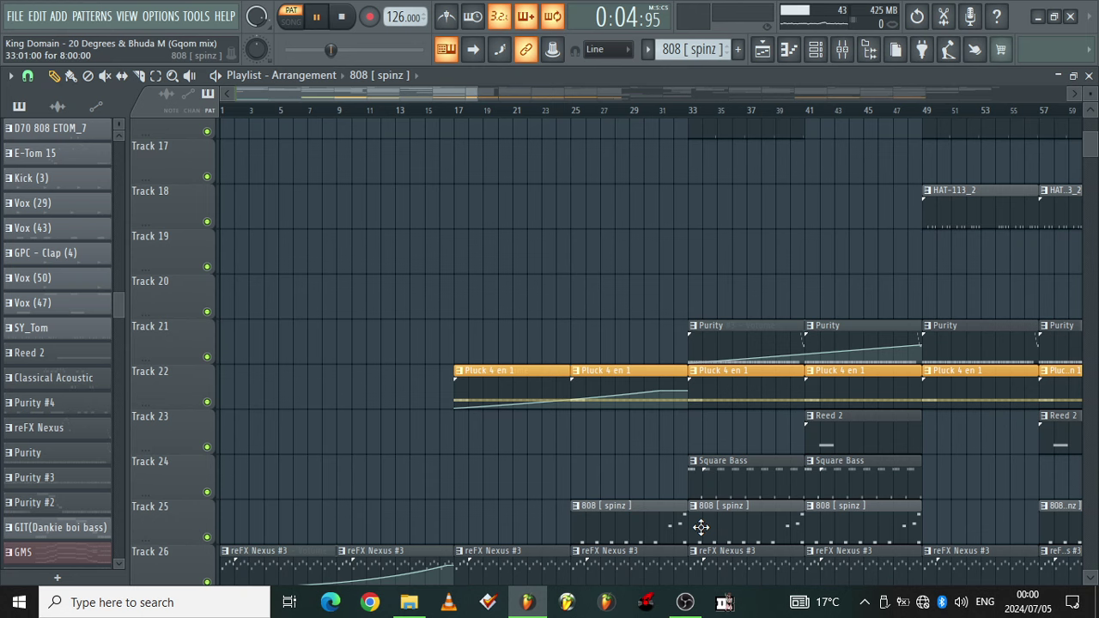
Step: Play the Square Bass pattern from Track 24 and view its channel's synth settings, closing the plugin window
{"action": "left_click", "coordinate": [629, 573]}
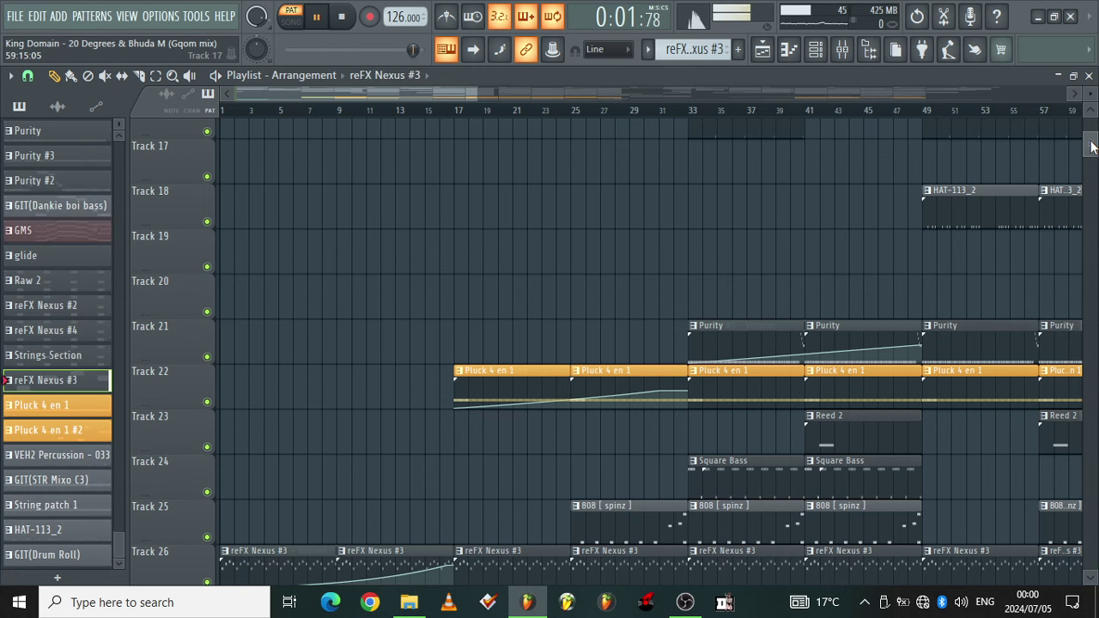
{"action": "left_click_drag", "start_coordinate": [1091, 146], "coordinate": [1092, 150]}
{"action": "left_click", "coordinate": [711, 320]}
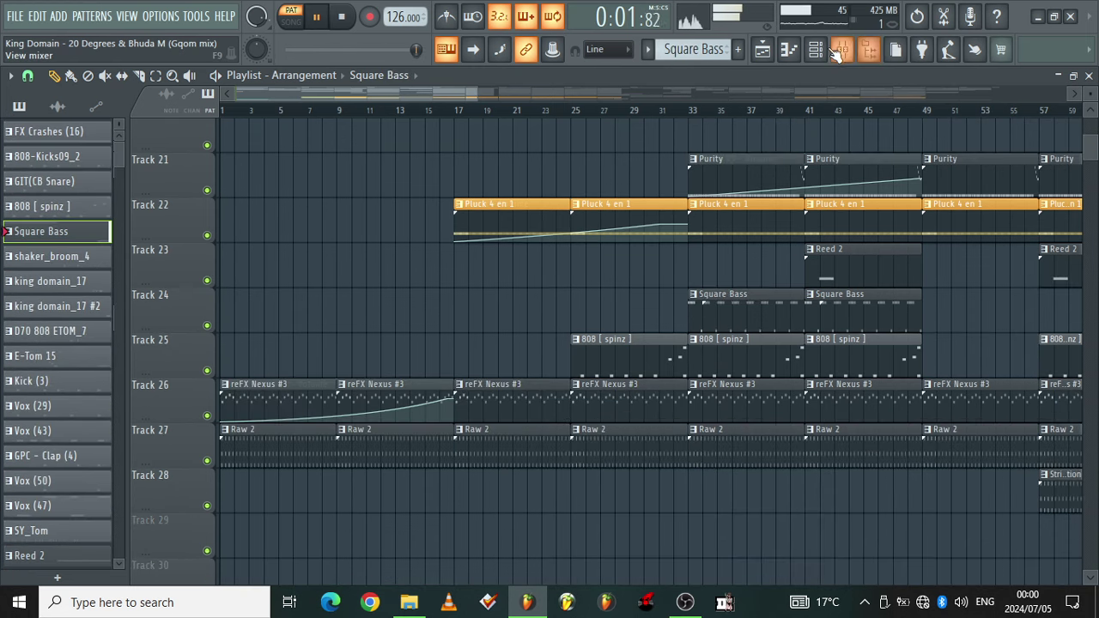
{"action": "key", "text": "F6"}
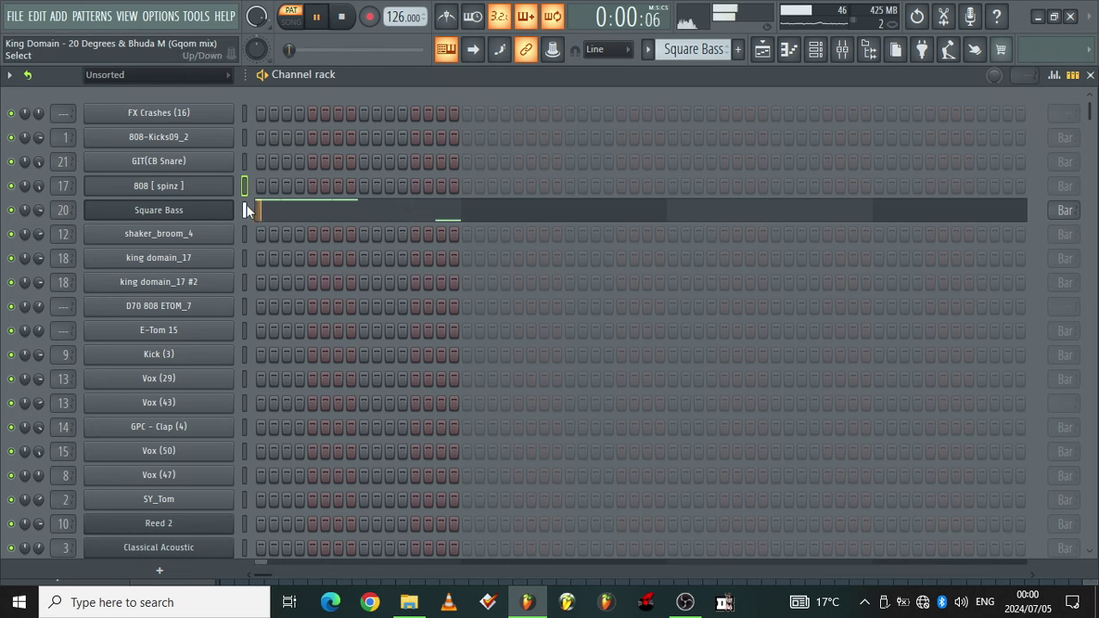
{"action": "left_click", "coordinate": [208, 208]}
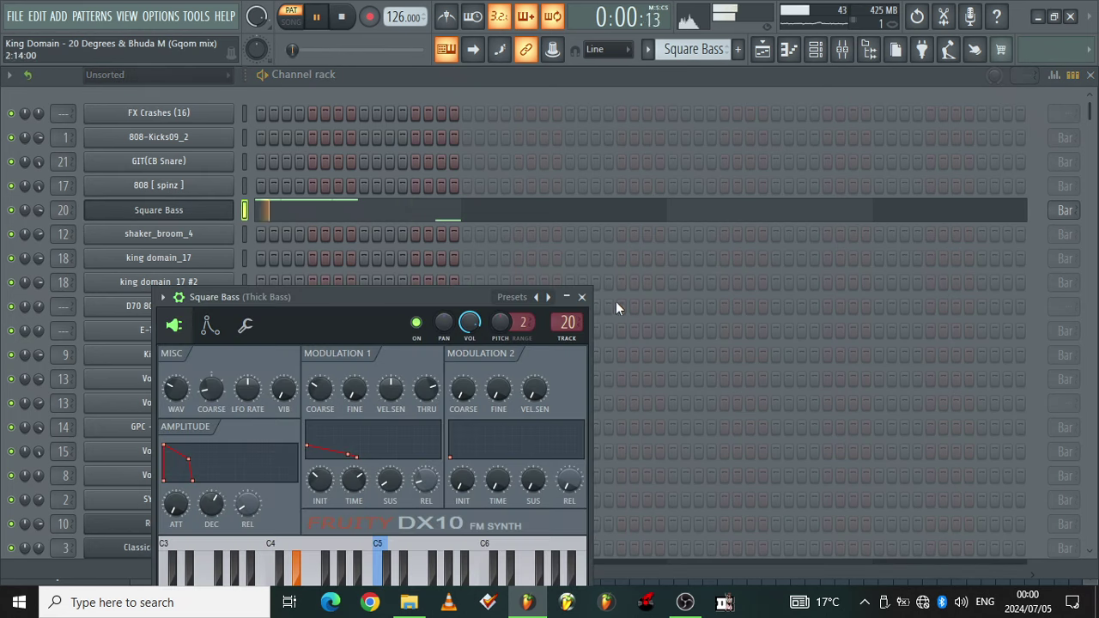
{"action": "left_click", "coordinate": [582, 298]}
Step: Examine the Square Bass pattern's notes in the piano roll and return to the playlist
{"action": "left_click", "coordinate": [373, 219]}
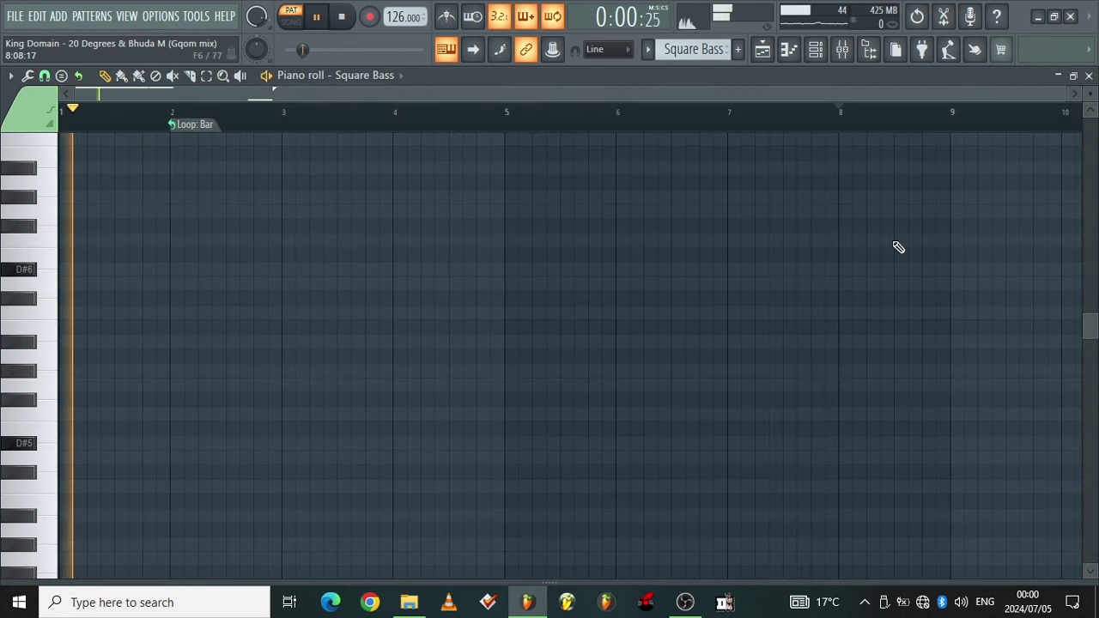
{"action": "scroll", "coordinate": [1071, 336], "scroll_direction": "down", "scroll_amount": 5}
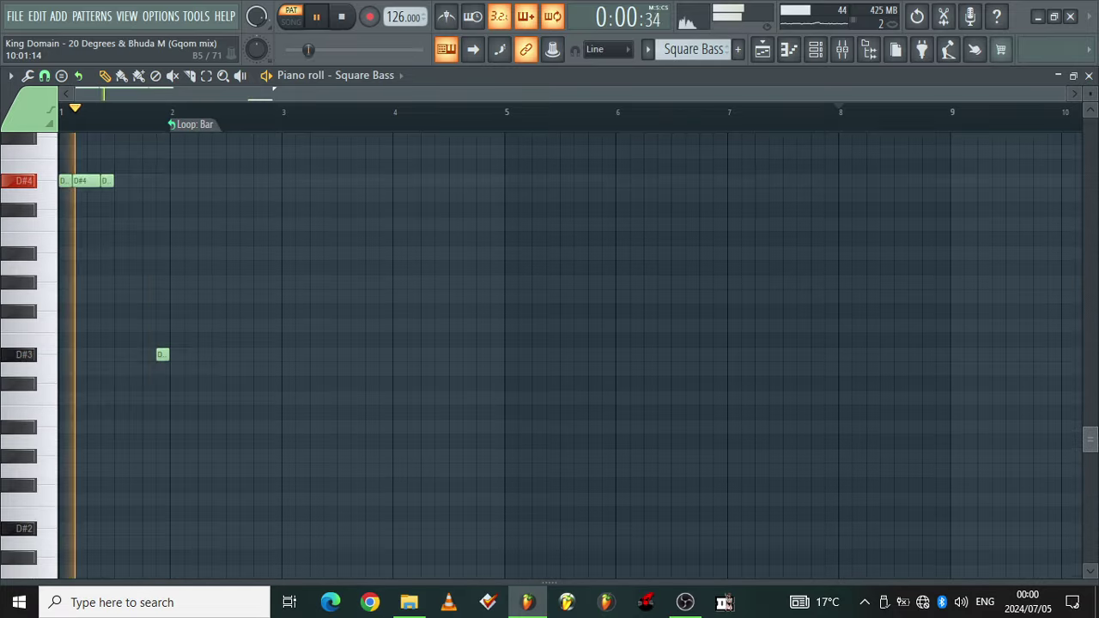
{"action": "left_click", "coordinate": [762, 49]}
Step: Play the Purity pattern at bar 49 on Track 21, examine its notes in the piano roll and return to the playlist
{"action": "left_click_drag", "start_coordinate": [458, 103], "coordinate": [525, 100]}
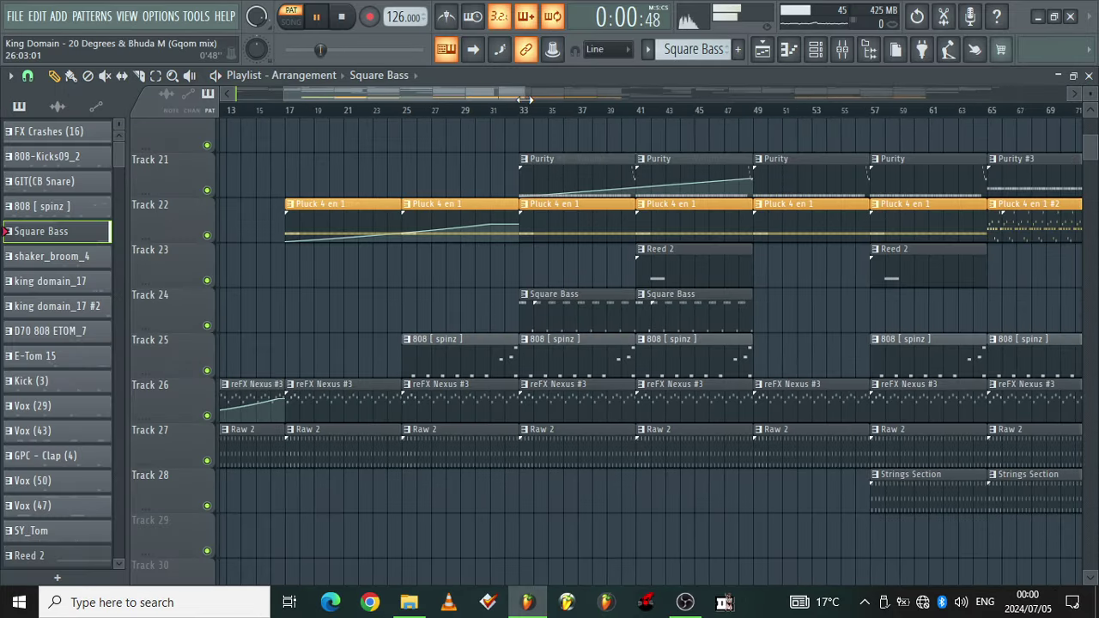
{"action": "left_click", "coordinate": [812, 172]}
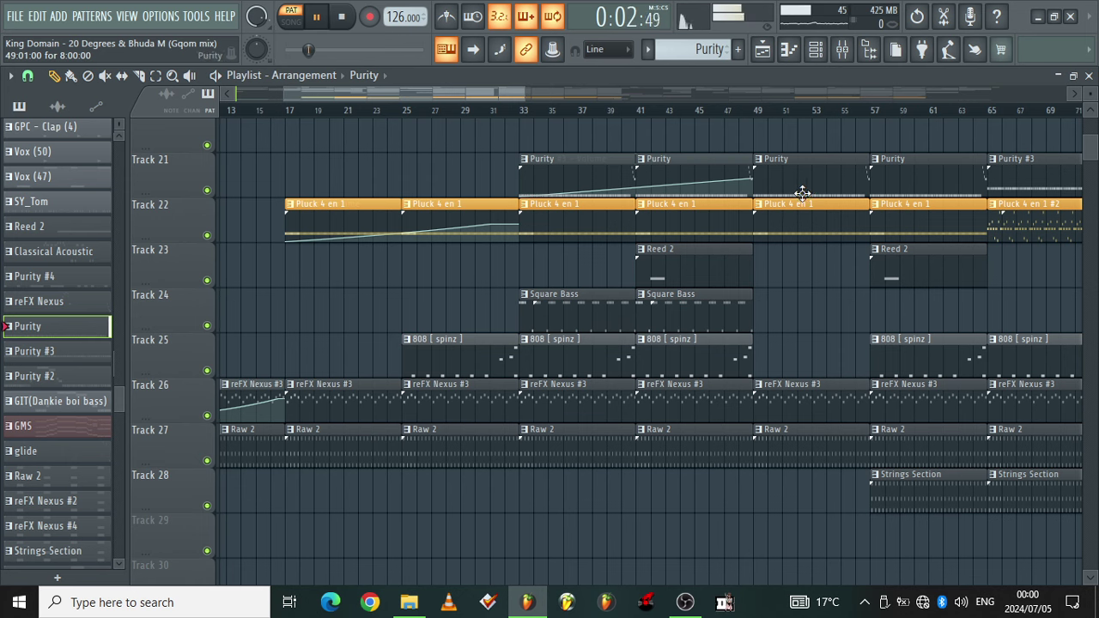
{"action": "left_click", "coordinate": [817, 50]}
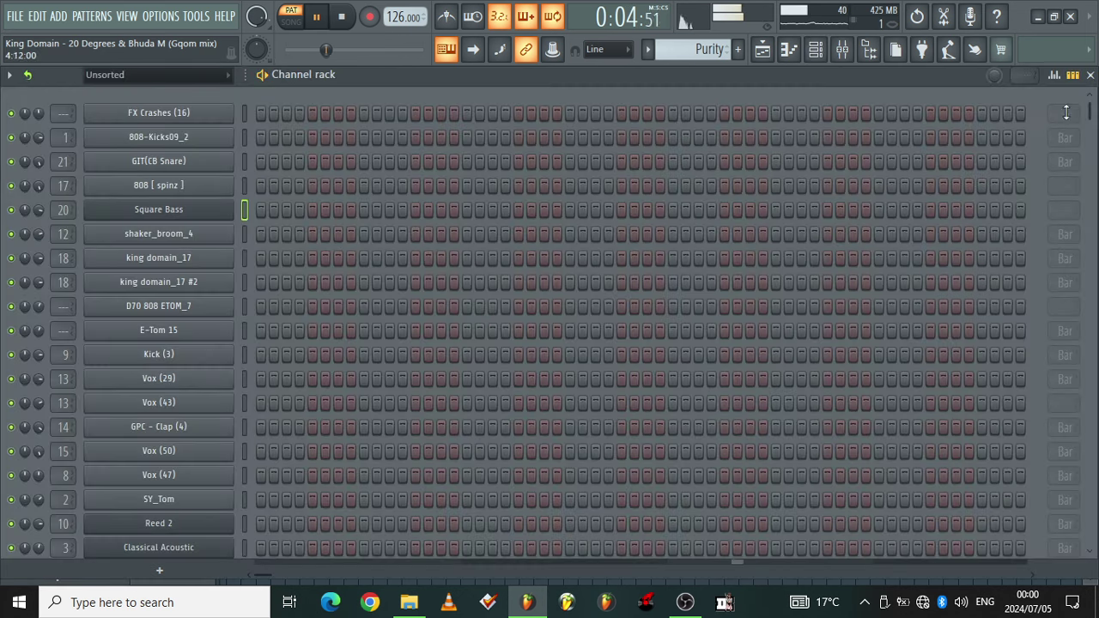
{"action": "left_click_drag", "start_coordinate": [1090, 108], "coordinate": [1079, 556]}
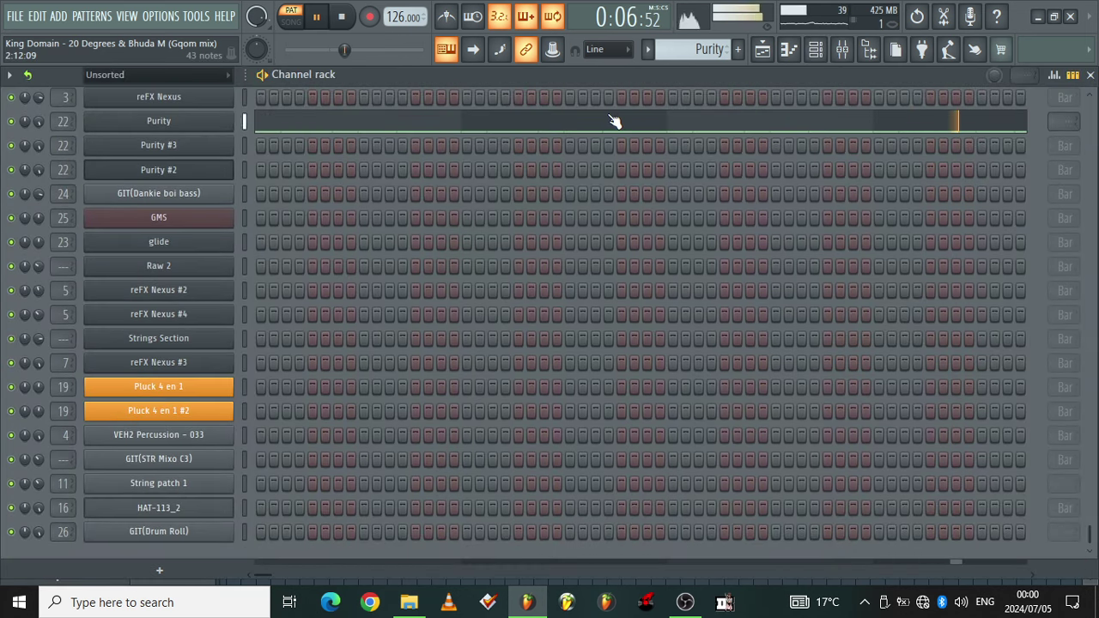
{"action": "left_click", "coordinate": [615, 131]}
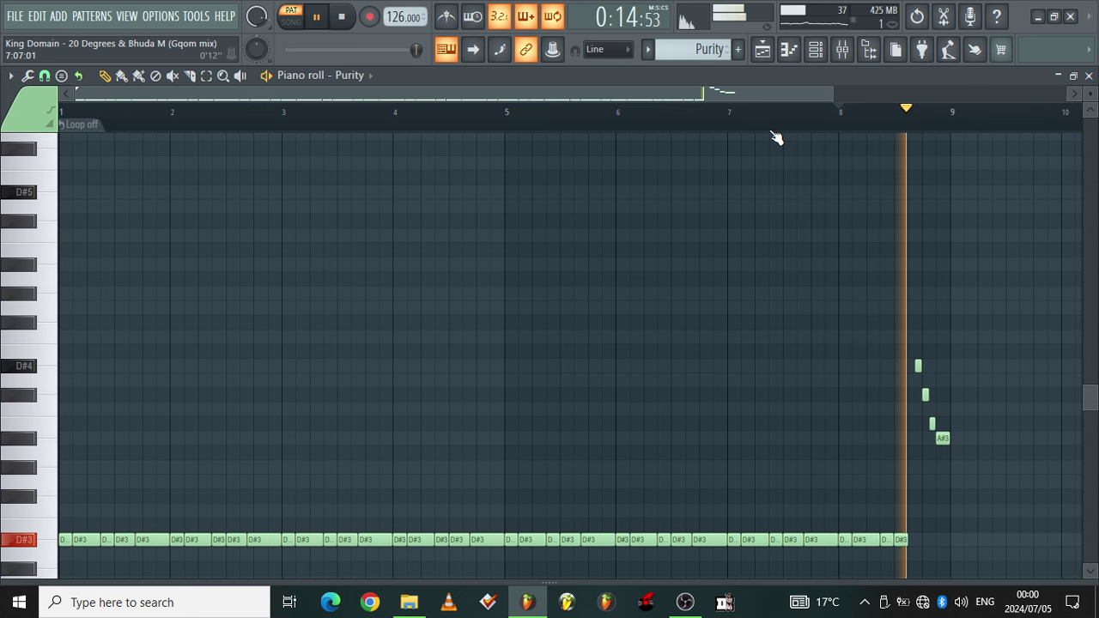
{"action": "left_click", "coordinate": [763, 49]}
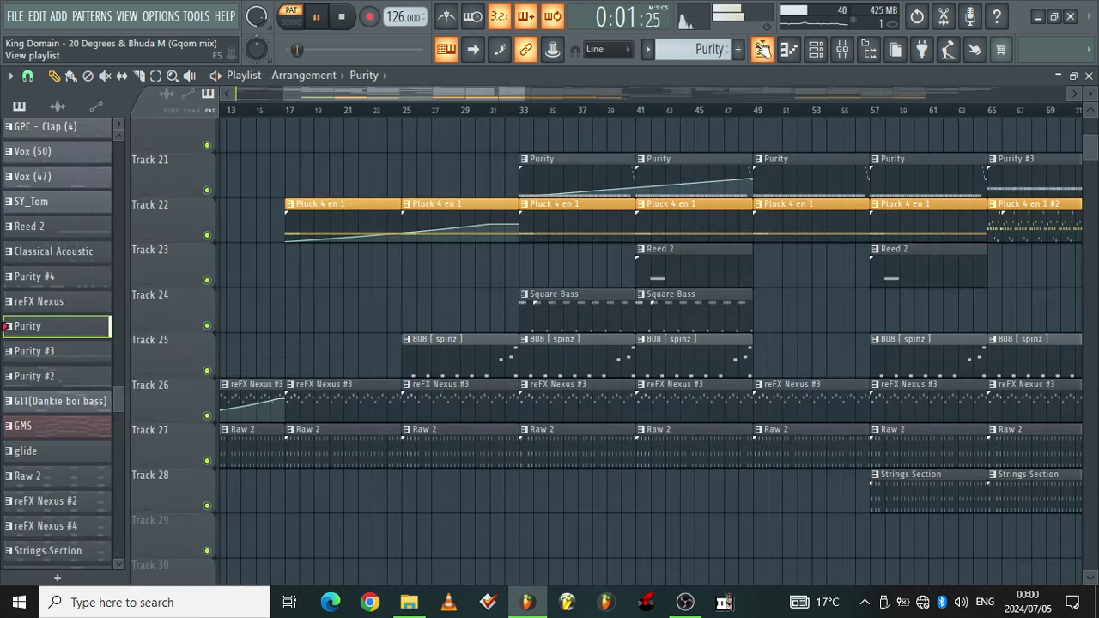
Step: Play the Purity #3 pattern from Track 21 and select its bar 5 notes in the piano roll to point them out
{"action": "left_click", "coordinate": [1033, 175]}
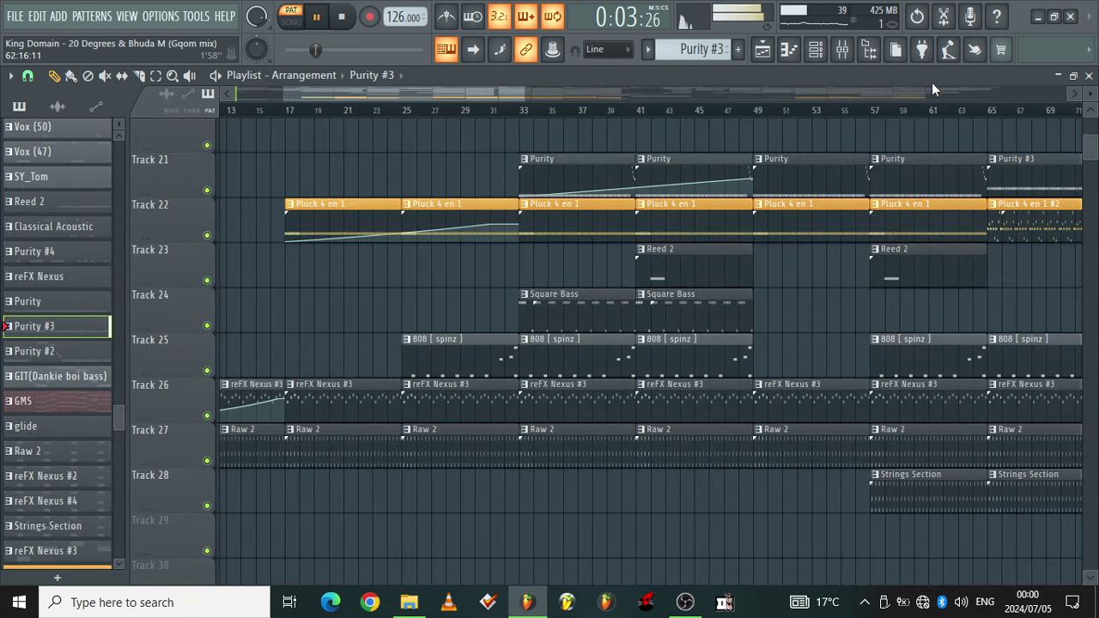
{"action": "left_click", "coordinate": [799, 55]}
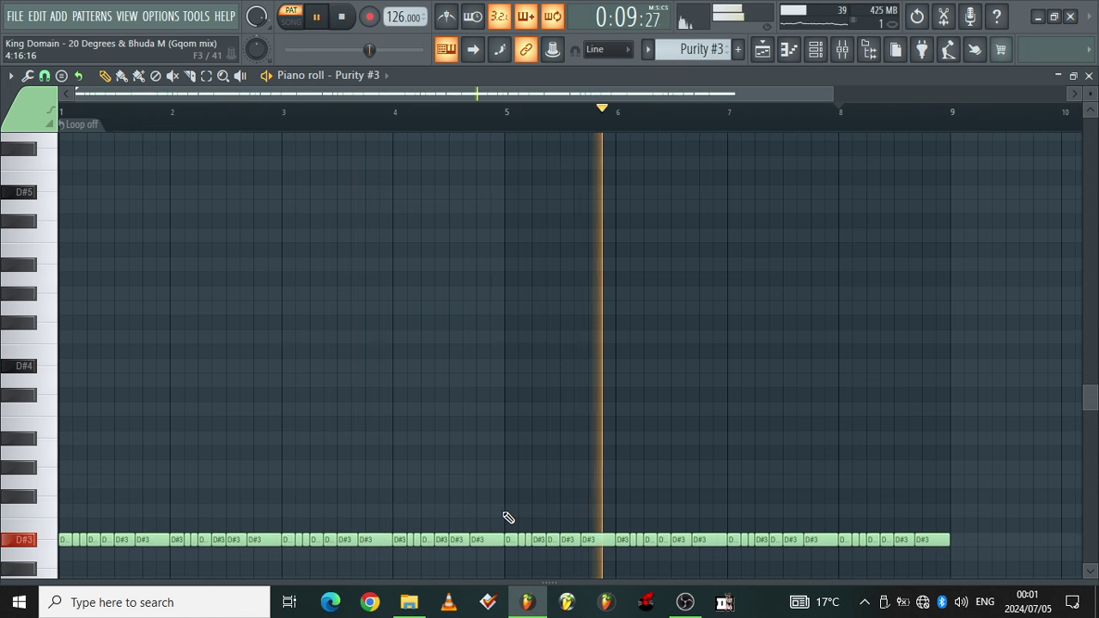
{"action": "left_click_drag", "start_coordinate": [508, 519], "coordinate": [607, 563]}
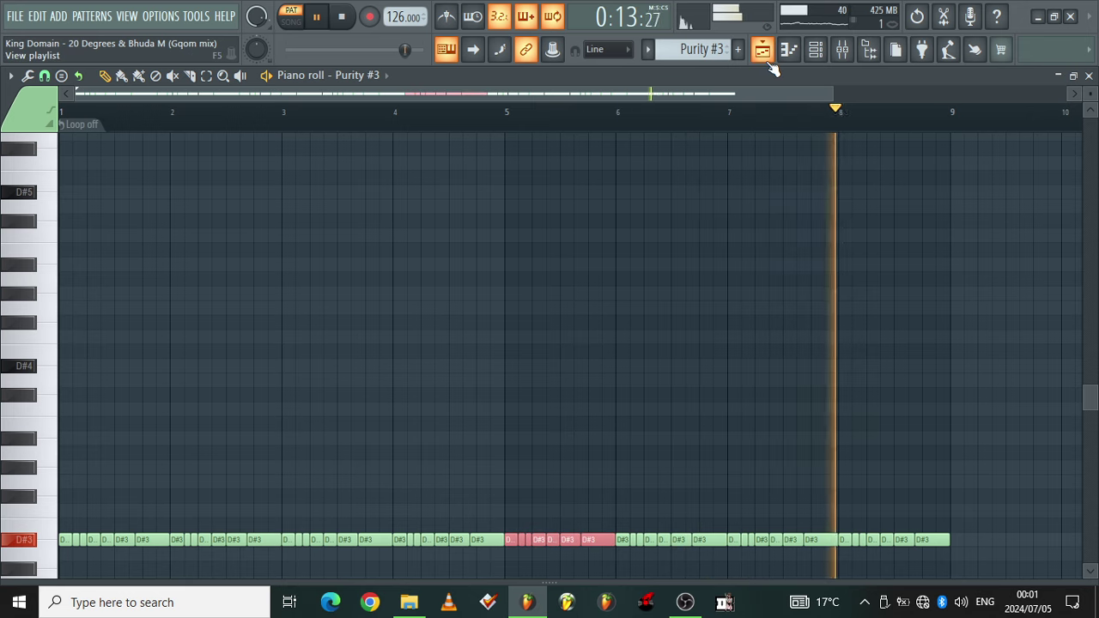
{"action": "left_click", "coordinate": [762, 49]}
Step: View the Phat Bass preset in the Purity #3 channel's plugin, close it and return to the playlist
{"action": "left_click", "coordinate": [824, 49]}
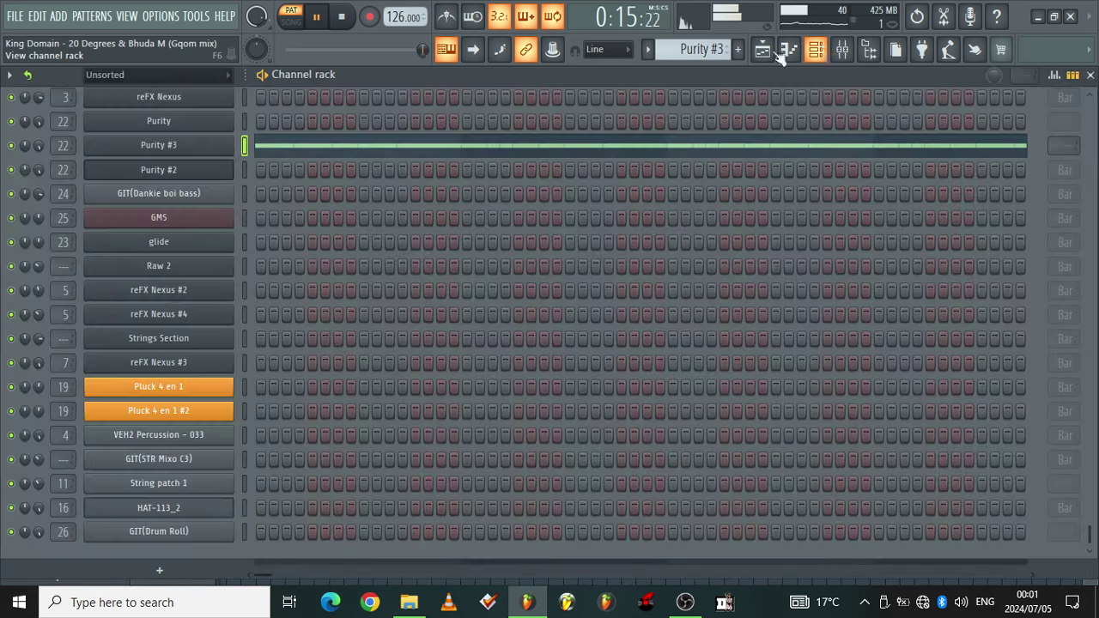
{"action": "left_click", "coordinate": [191, 145]}
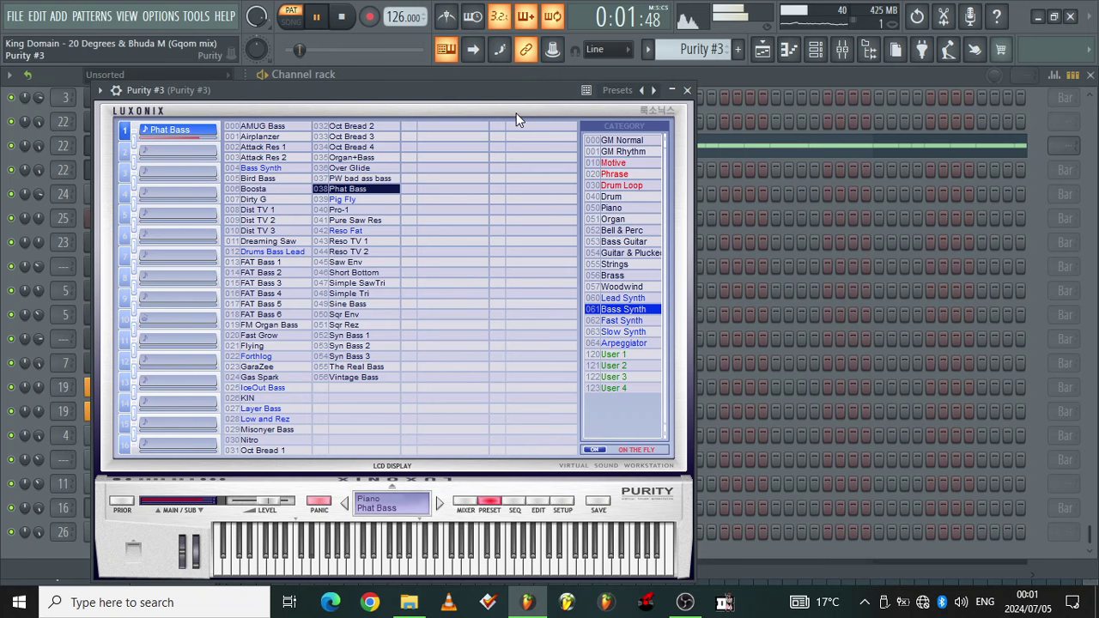
{"action": "left_click", "coordinate": [688, 91]}
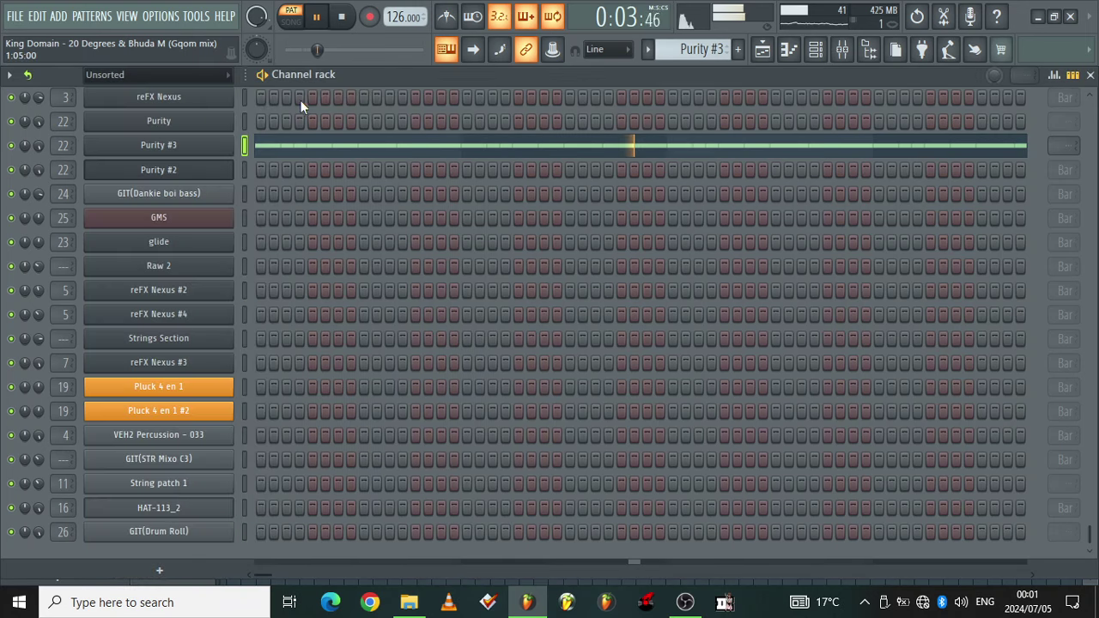
{"action": "left_click", "coordinate": [175, 145]}
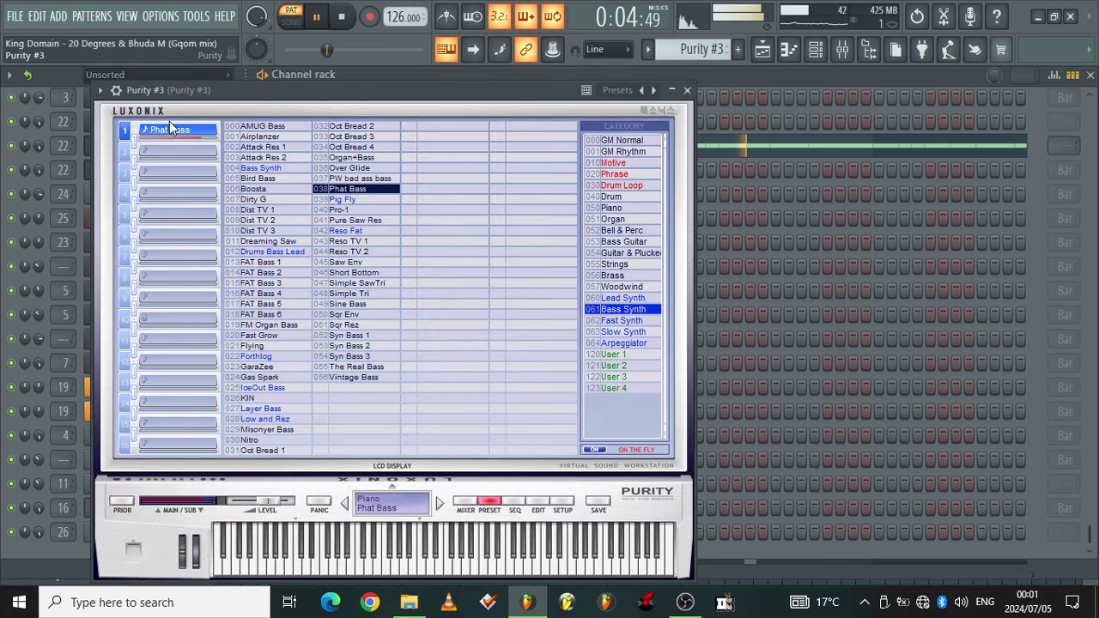
{"action": "left_click", "coordinate": [687, 91]}
{"action": "left_click", "coordinate": [764, 50]}
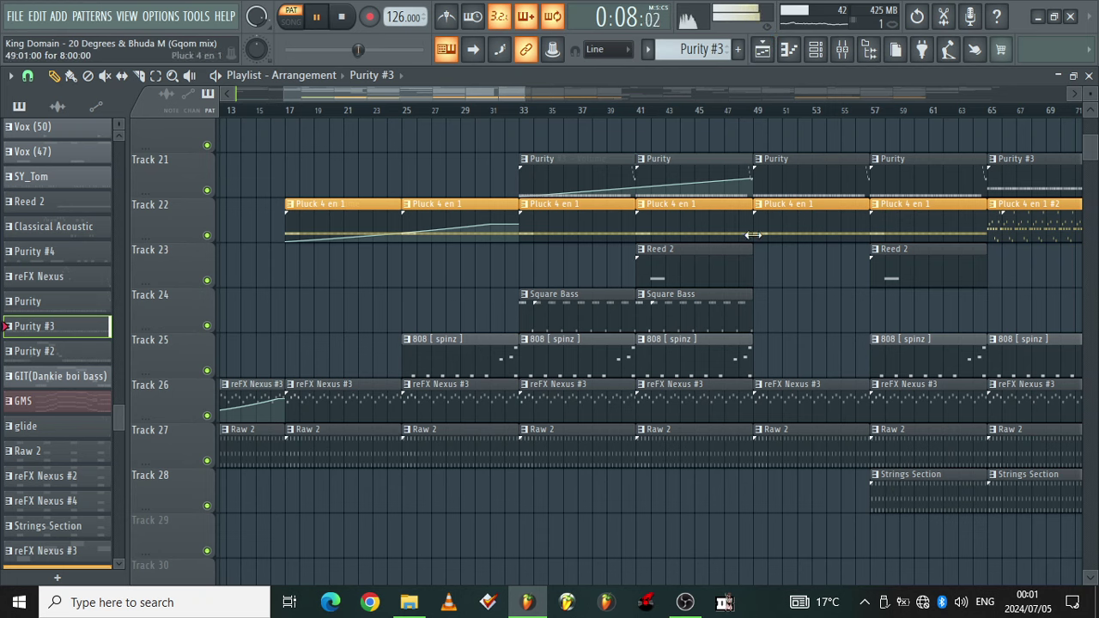
Step: Play the Classical Acoustic pattern at bar 41 on Track 2 and examine its notes in the piano roll
{"action": "left_click_drag", "start_coordinate": [1091, 147], "coordinate": [1092, 112]}
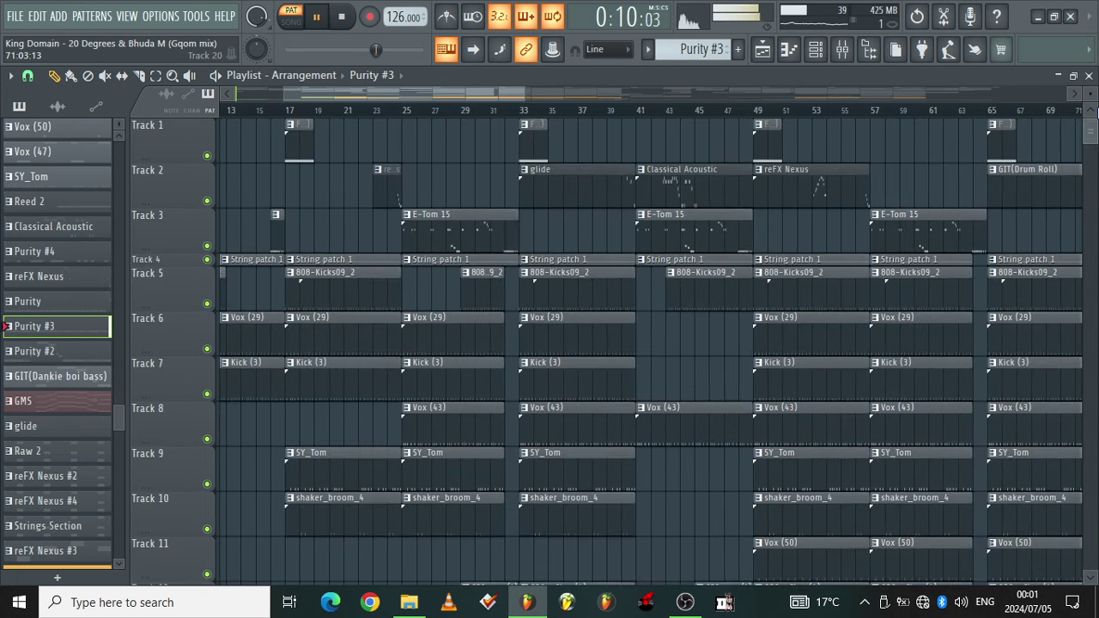
{"action": "left_click", "coordinate": [683, 196]}
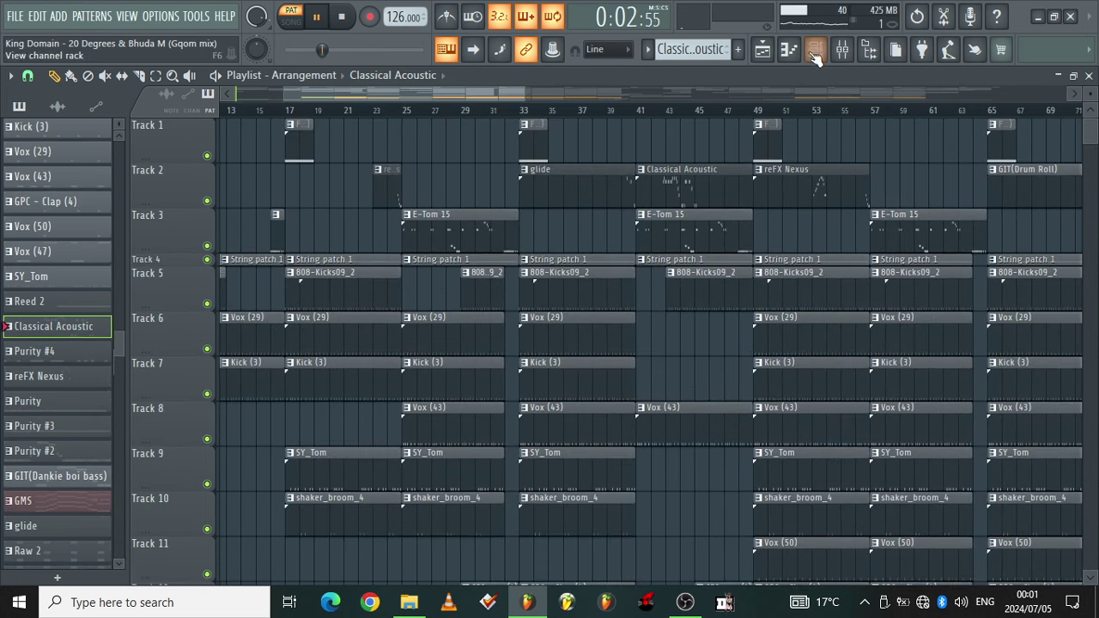
{"action": "left_click", "coordinate": [795, 54]}
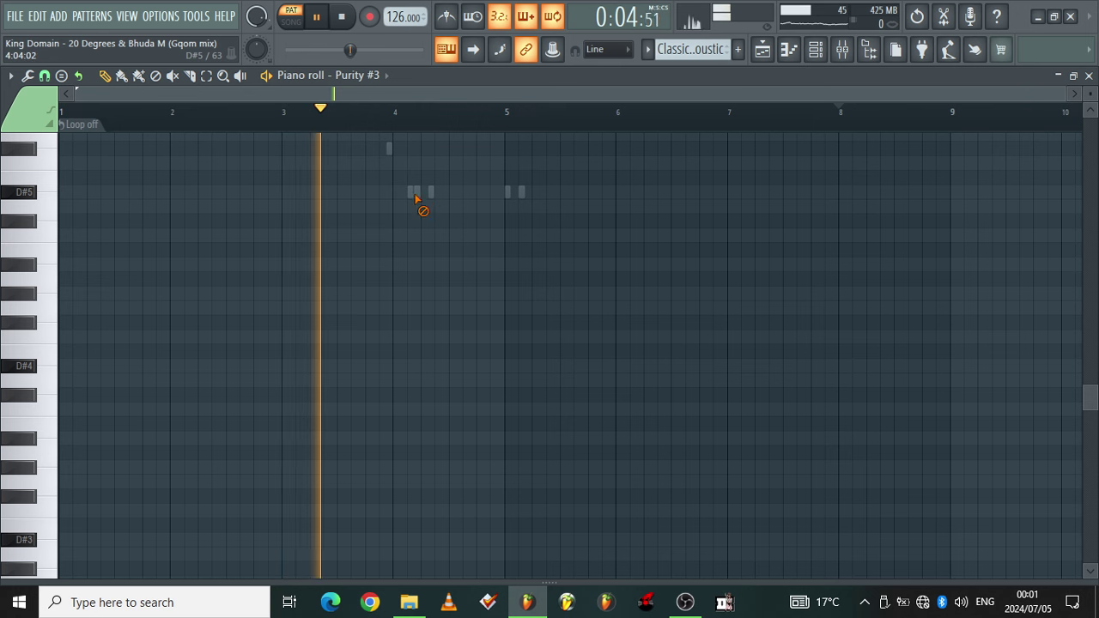
{"action": "left_click_drag", "start_coordinate": [1096, 386], "coordinate": [1092, 317]}
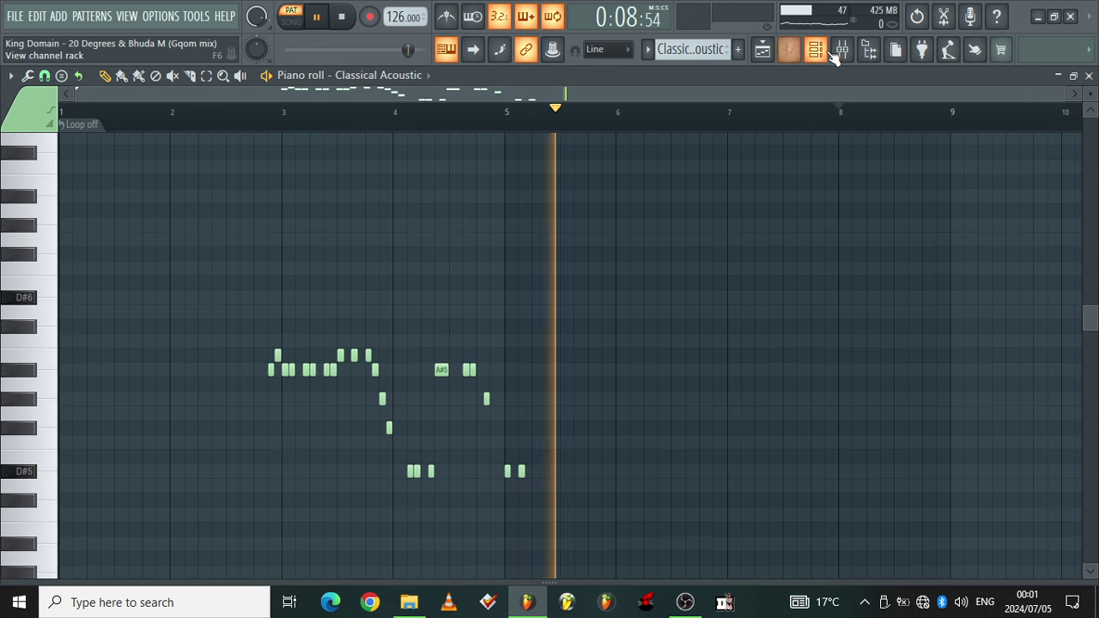
Step: View the Classical Acoustic channel's DirectWave instrument and return to the playlist
{"action": "left_click", "coordinate": [785, 51]}
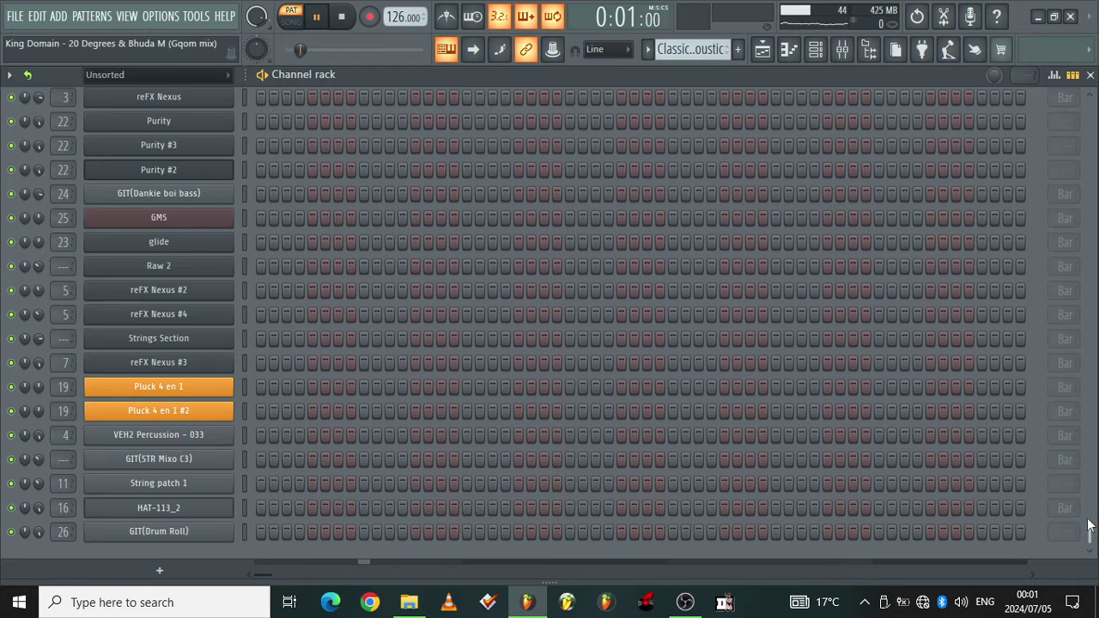
{"action": "left_click_drag", "start_coordinate": [1090, 524], "coordinate": [1088, 139]}
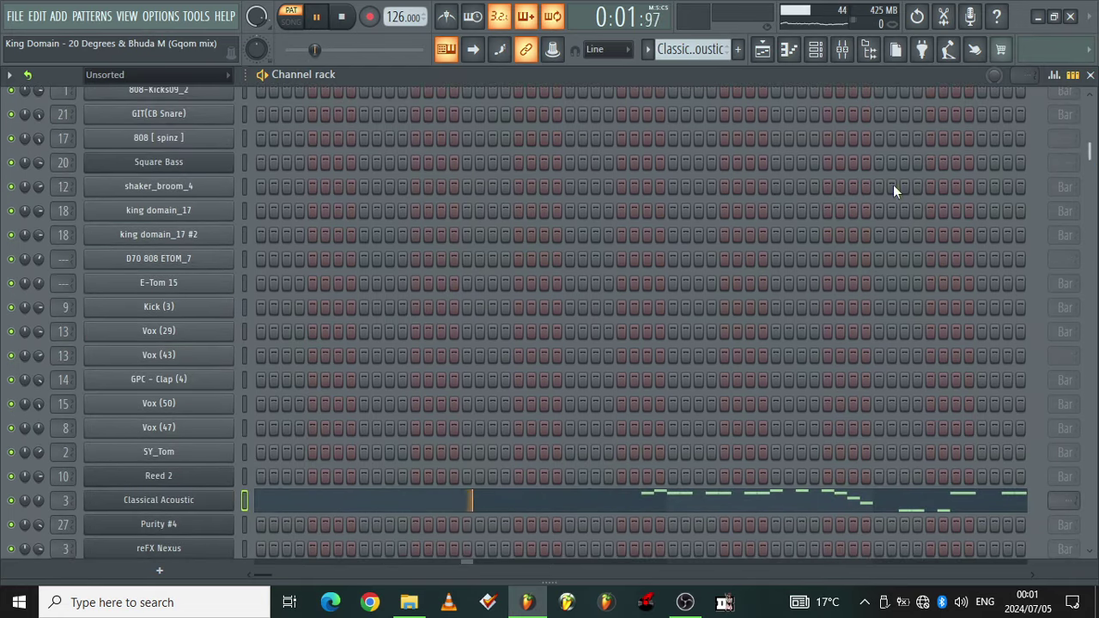
{"action": "left_click", "coordinate": [189, 505]}
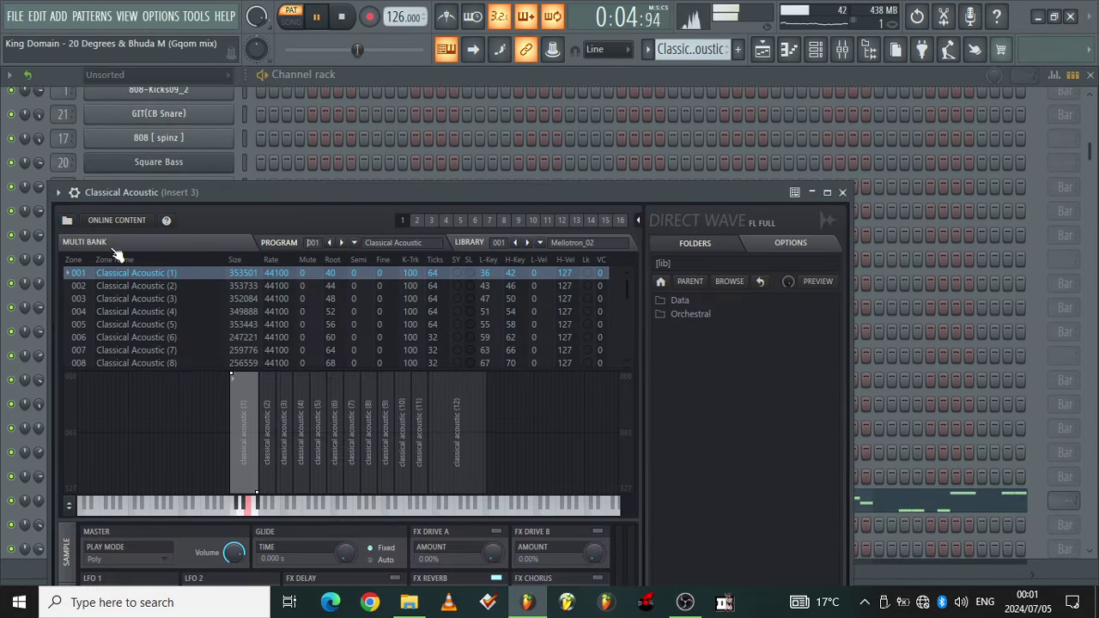
{"action": "left_click", "coordinate": [767, 51]}
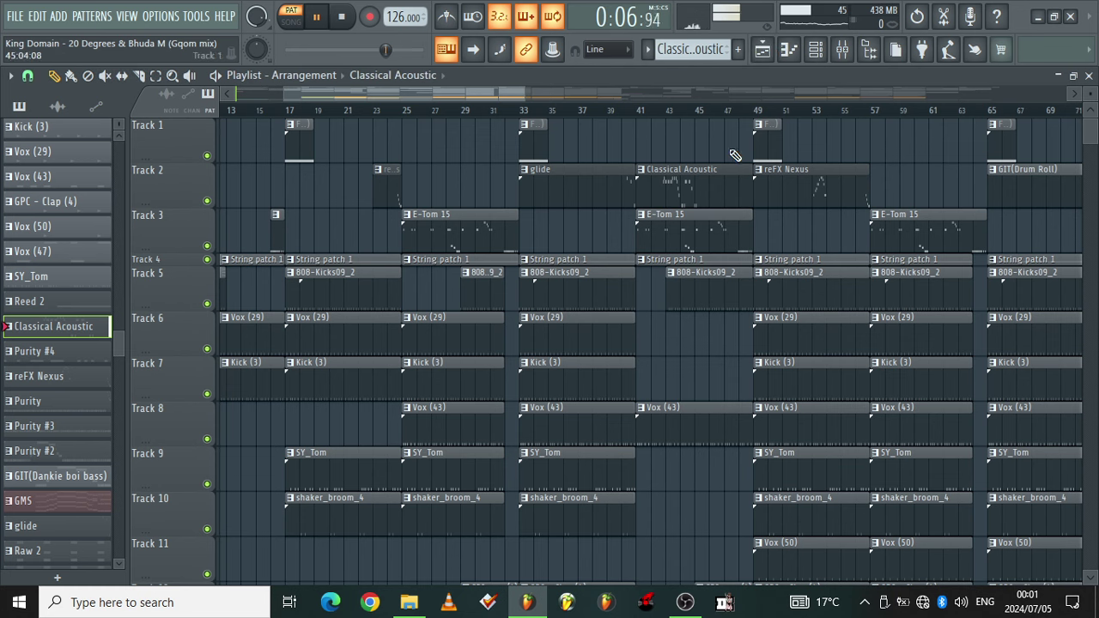
Step: Play the reFX Nexus pattern at bar 49 on Track 2 and examine its notes in the piano roll, playing from bar 5
{"action": "left_click", "coordinate": [825, 172]}
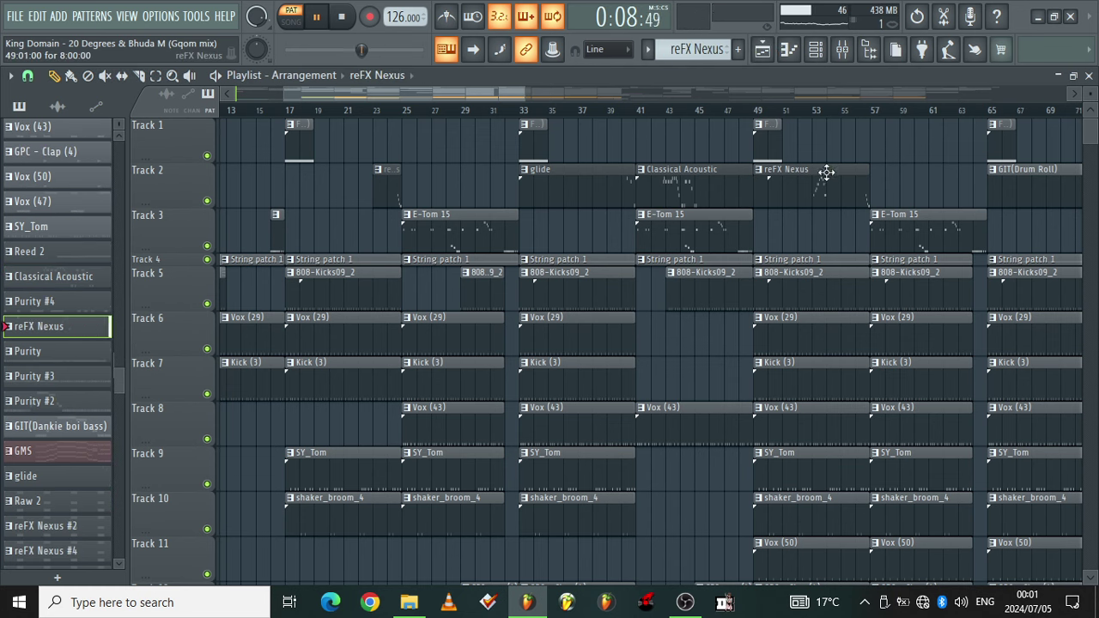
{"action": "left_click", "coordinate": [788, 50]}
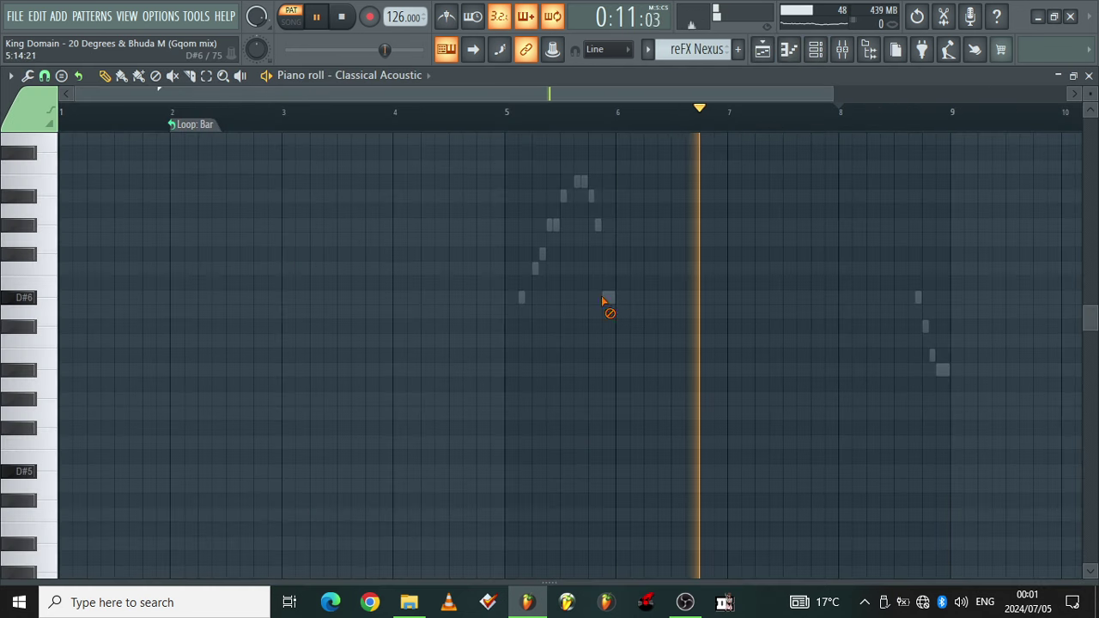
{"action": "double_click", "coordinate": [607, 299]}
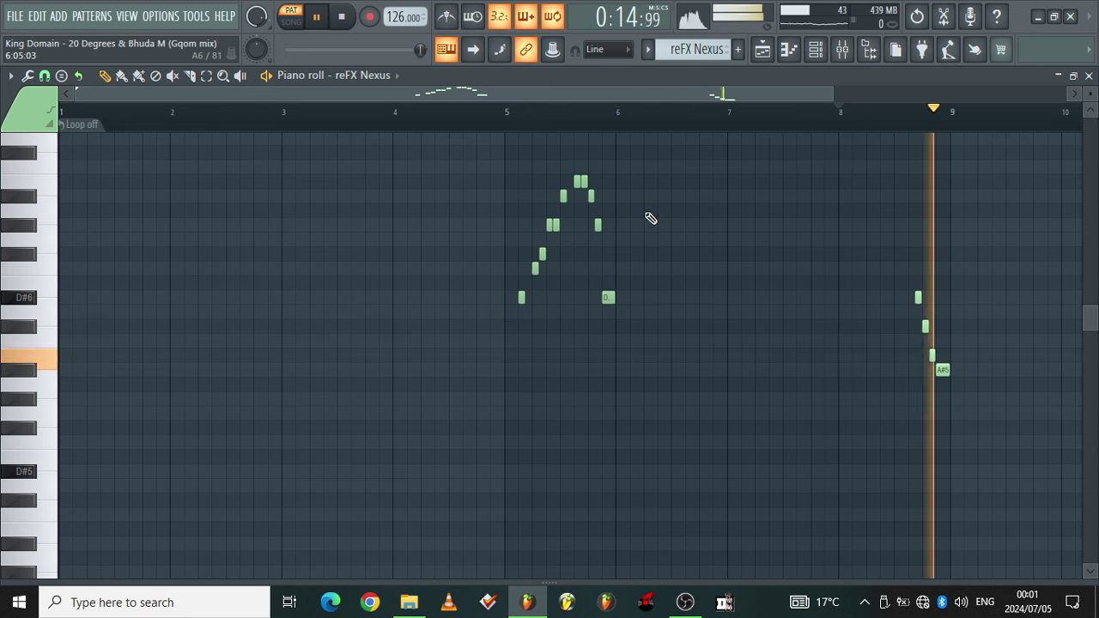
{"action": "left_click", "coordinate": [506, 111]}
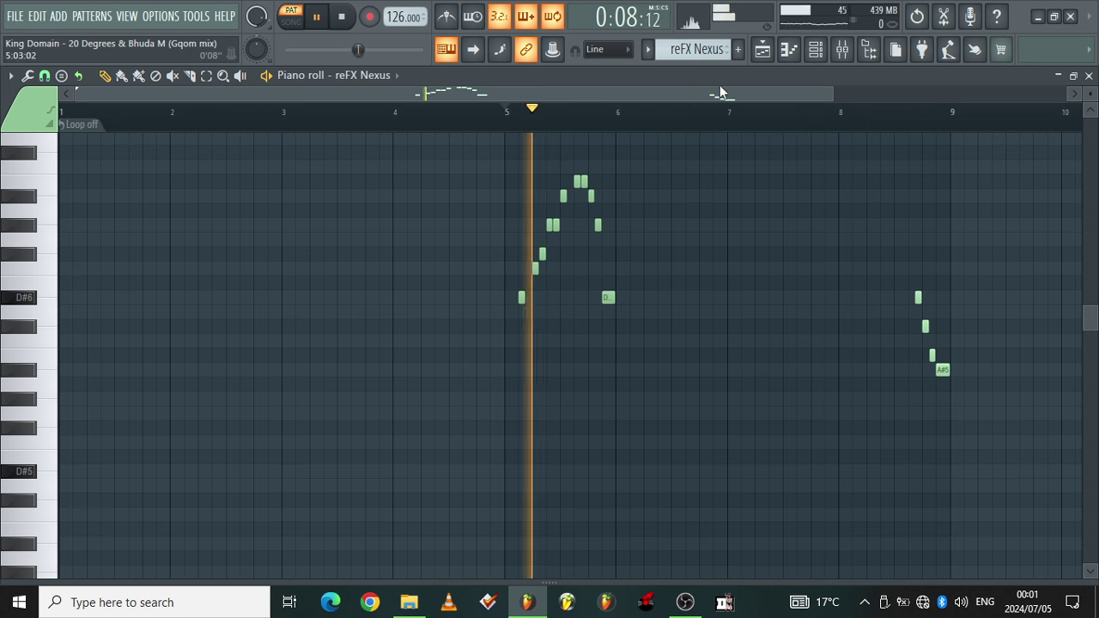
Step: View the PL Mute Guitars 2 preset in the reFX Nexus channel's plugin and return to the playlist
{"action": "left_click", "coordinate": [817, 50]}
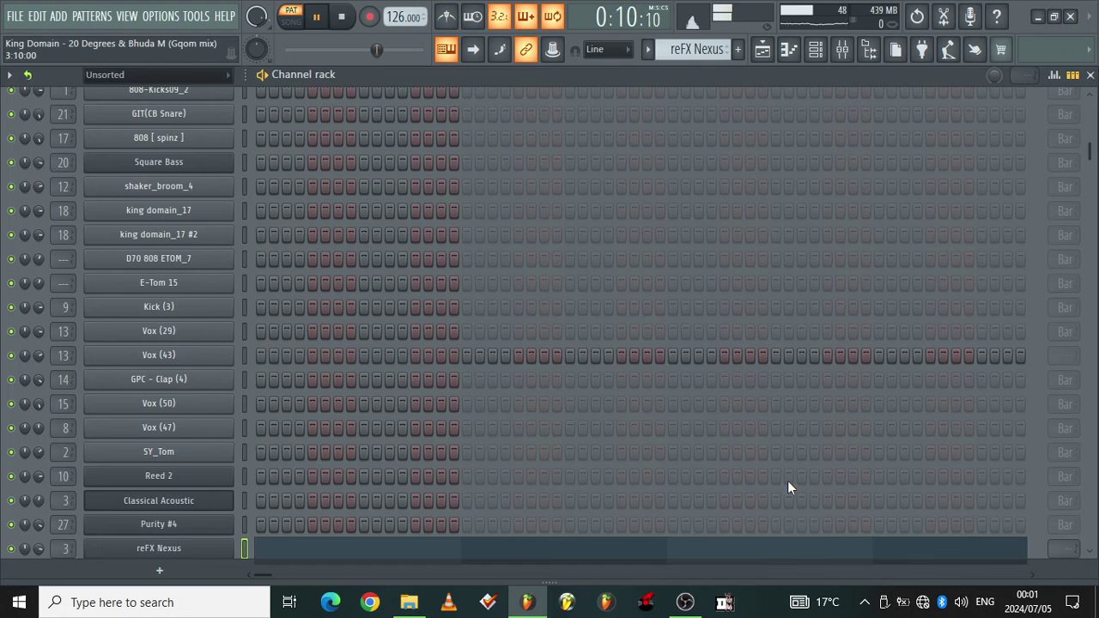
{"action": "left_click_drag", "start_coordinate": [1093, 165], "coordinate": [1088, 382]}
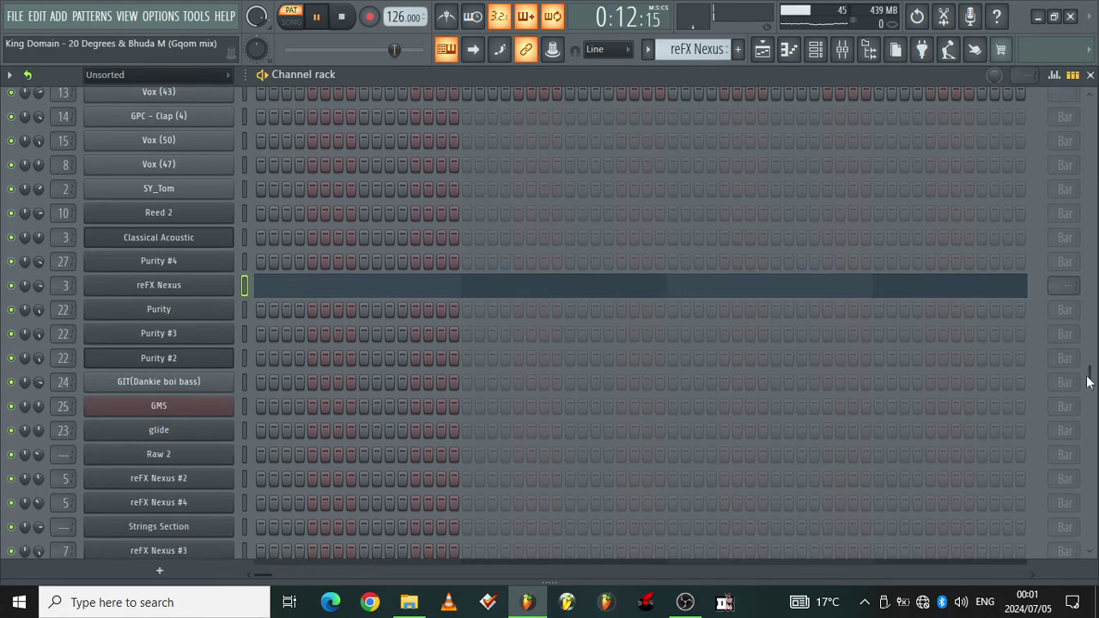
{"action": "left_click", "coordinate": [151, 284]}
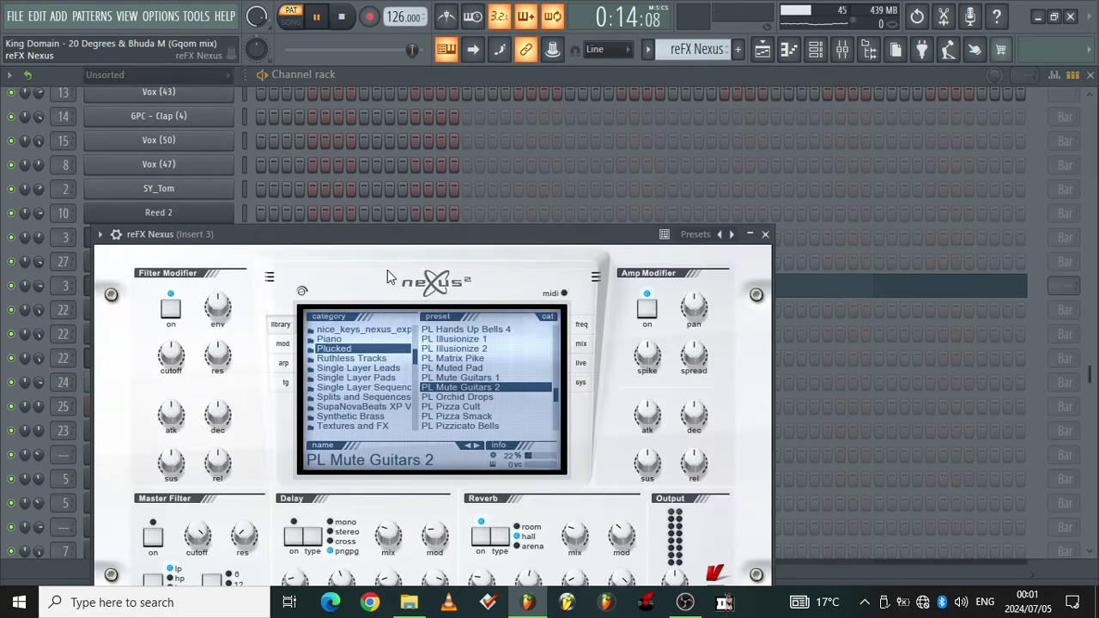
{"action": "left_click", "coordinate": [763, 50]}
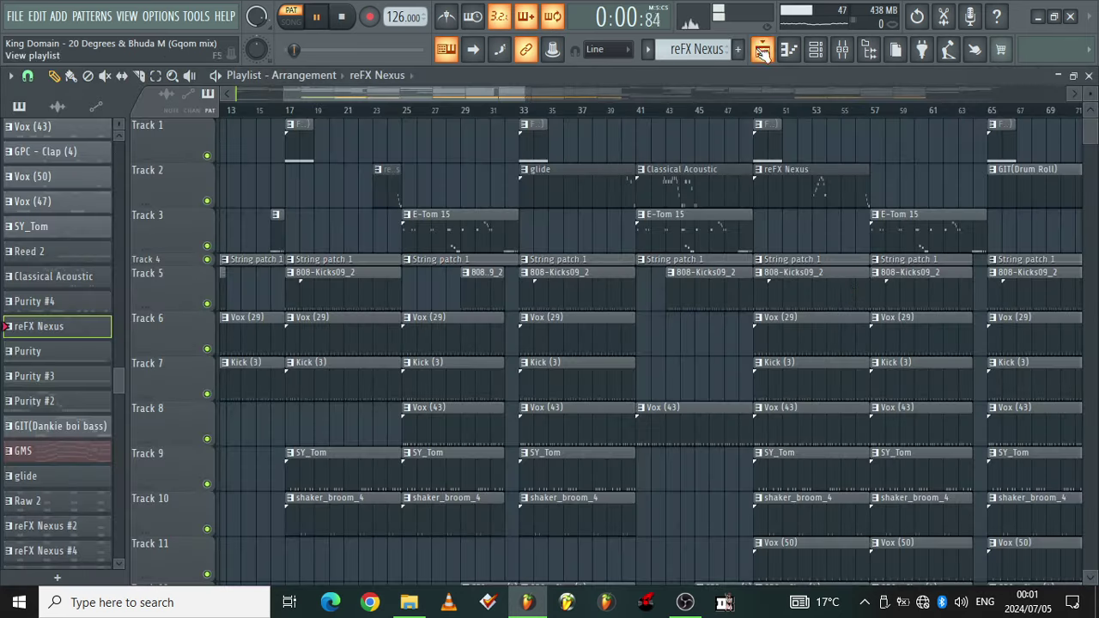
Step: Play the E-Tom 15, Vox (43) and SY_Tom patterns placed at bar 25 one after another
{"action": "left_click", "coordinate": [464, 228]}
{"action": "left_click", "coordinate": [445, 425]}
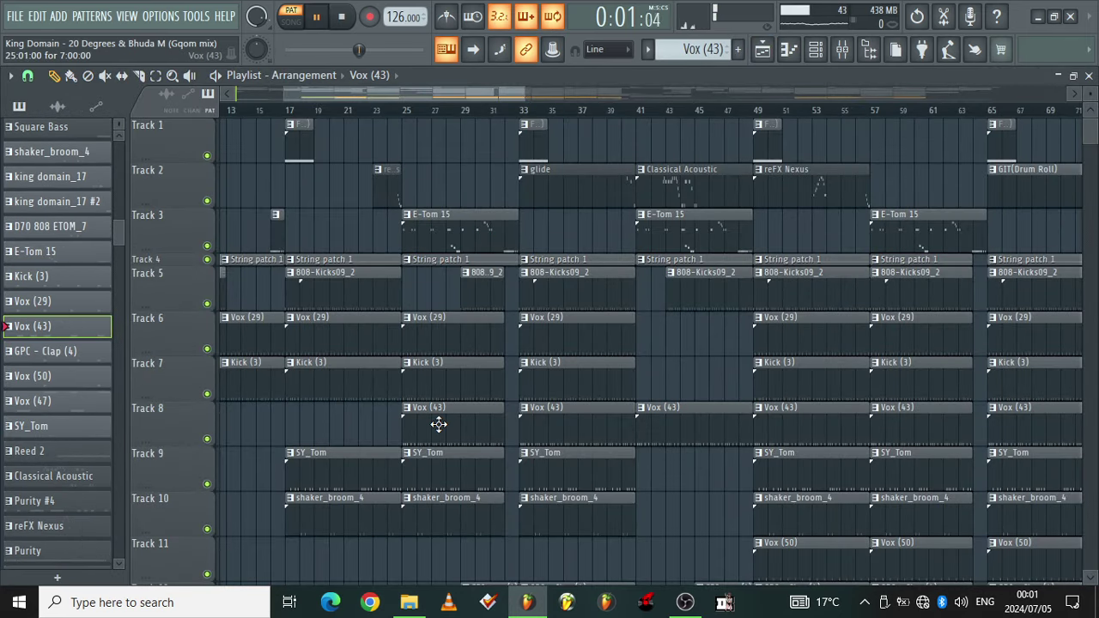
{"action": "left_click", "coordinate": [437, 460]}
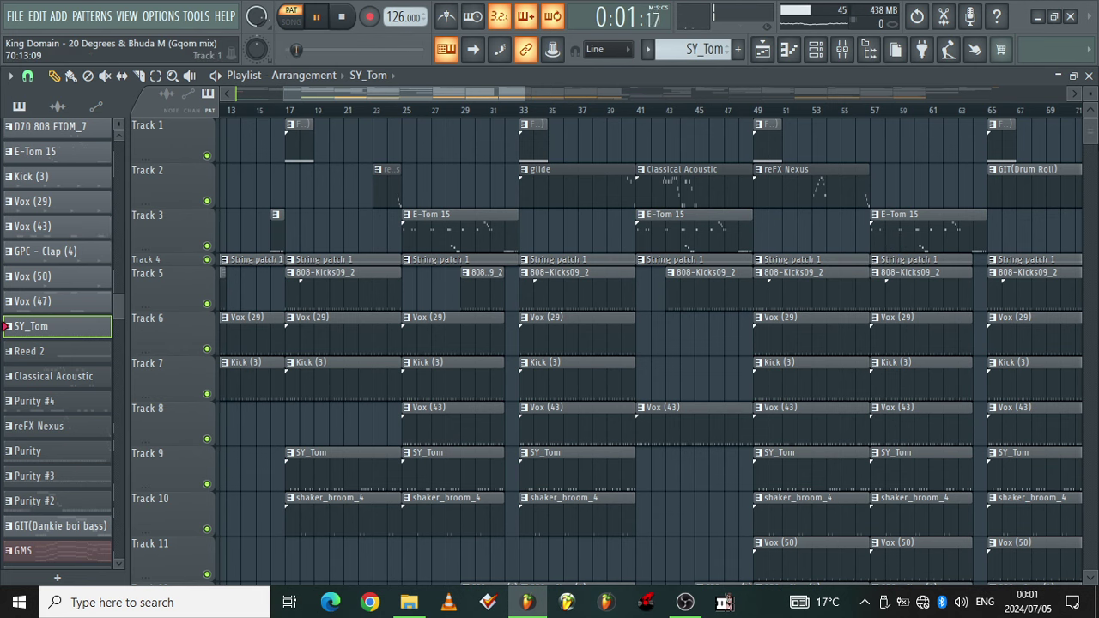
Step: Play the Strings Section pattern from Track 28, view its channel's DirectWave instrument, close it and return to the playlist
{"action": "left_click_drag", "start_coordinate": [1092, 143], "coordinate": [1090, 164]}
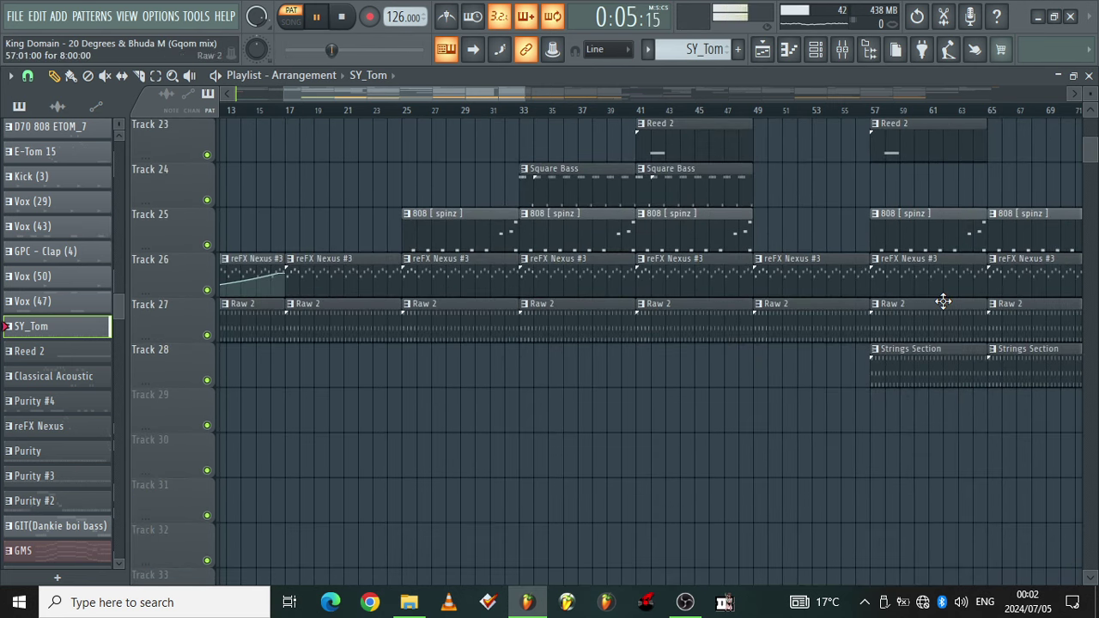
{"action": "left_click", "coordinate": [927, 369]}
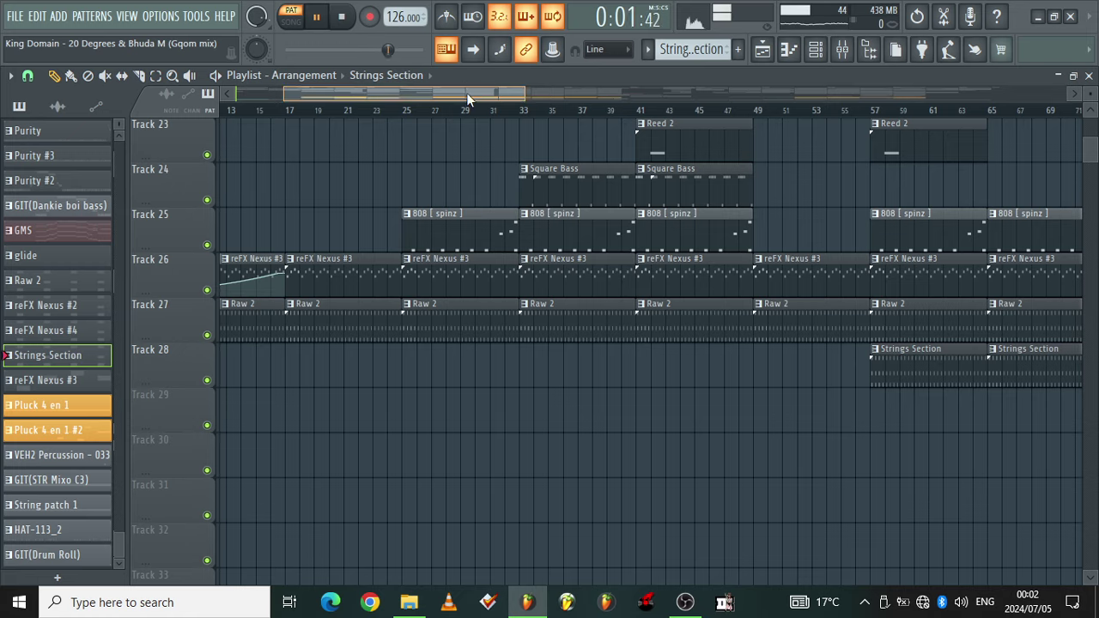
{"action": "left_click_drag", "start_coordinate": [468, 94], "coordinate": [630, 93]}
{"action": "left_click", "coordinate": [815, 50]}
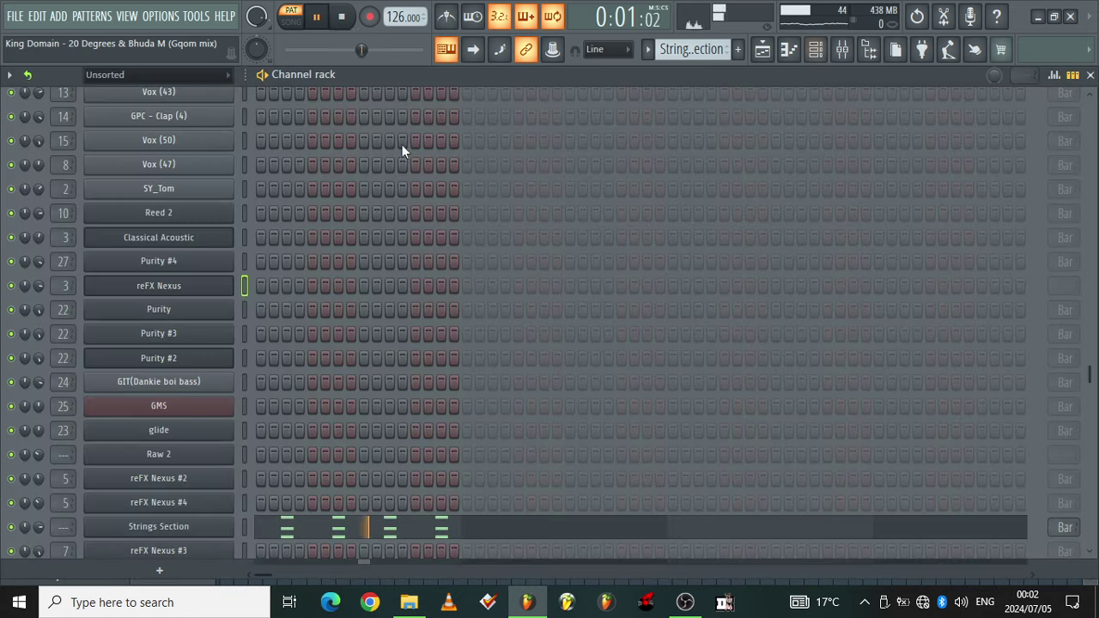
{"action": "left_click", "coordinate": [130, 528]}
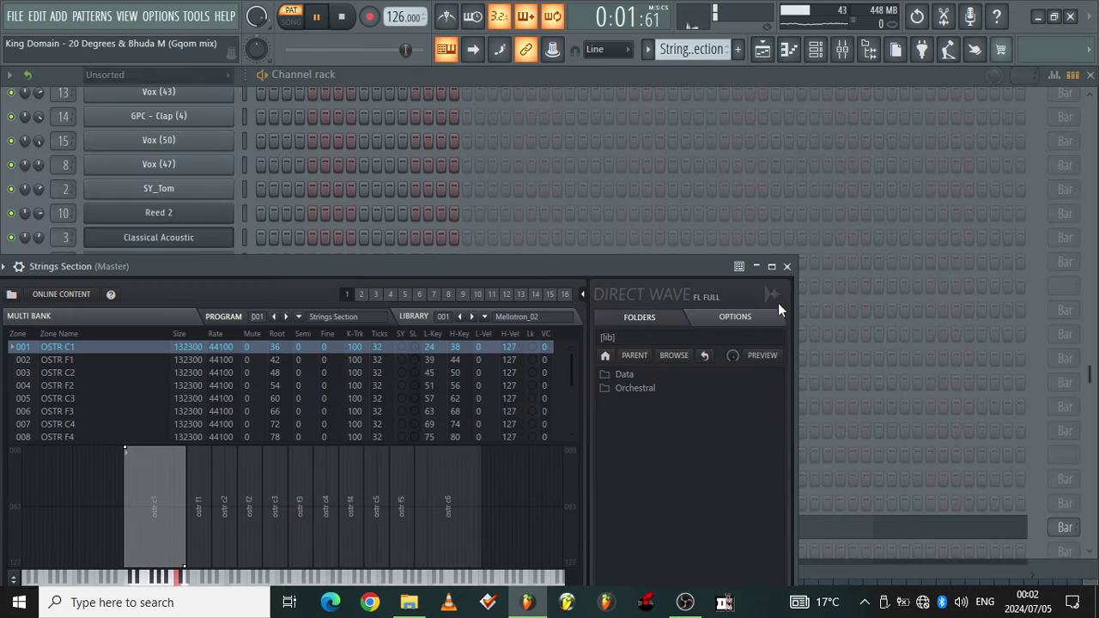
{"action": "left_click", "coordinate": [787, 267]}
{"action": "left_click", "coordinate": [763, 50]}
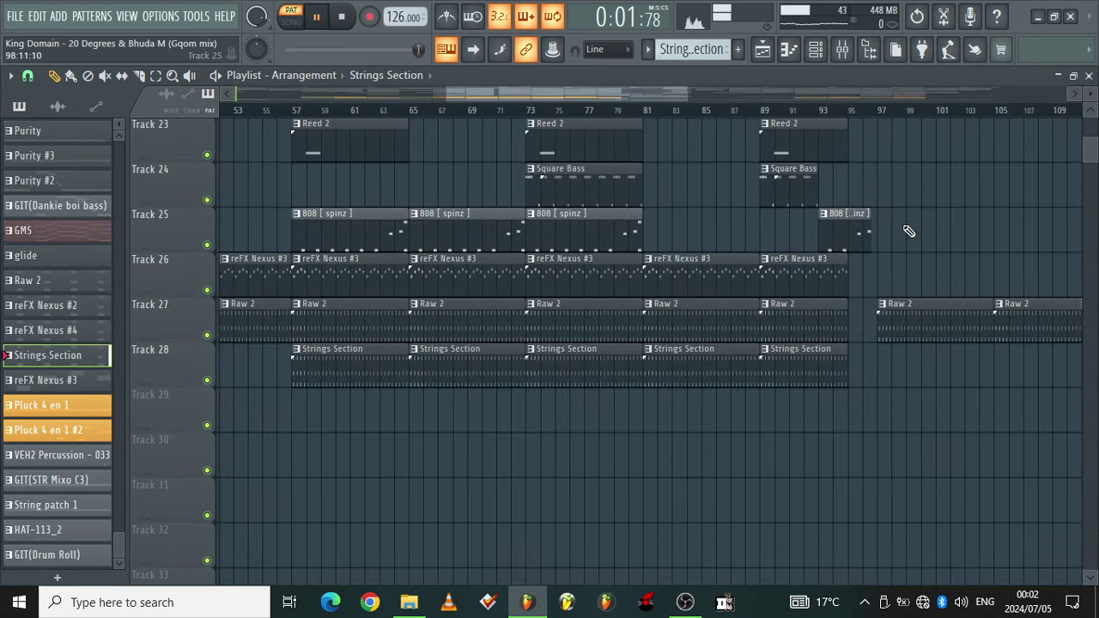
Step: Play the Reed 2 pattern at bar 73 on Track 23 and examine its D#2 note in the piano roll
{"action": "scroll", "coordinate": [1090, 150], "scroll_direction": "up", "scroll_amount": 4}
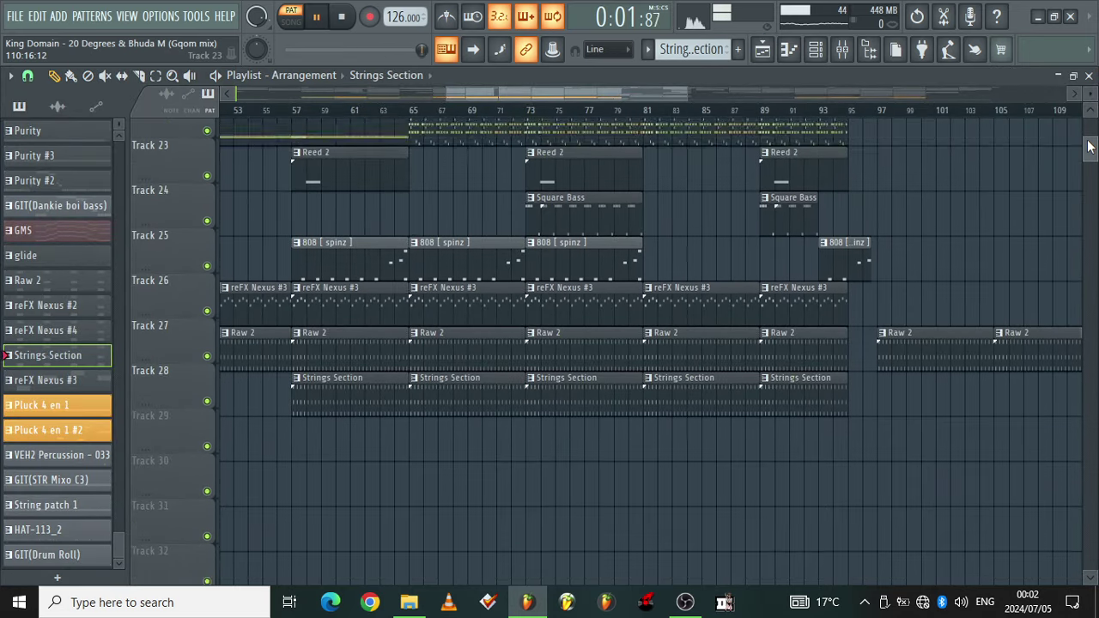
{"action": "left_click", "coordinate": [592, 312]}
{"action": "left_click", "coordinate": [788, 52]}
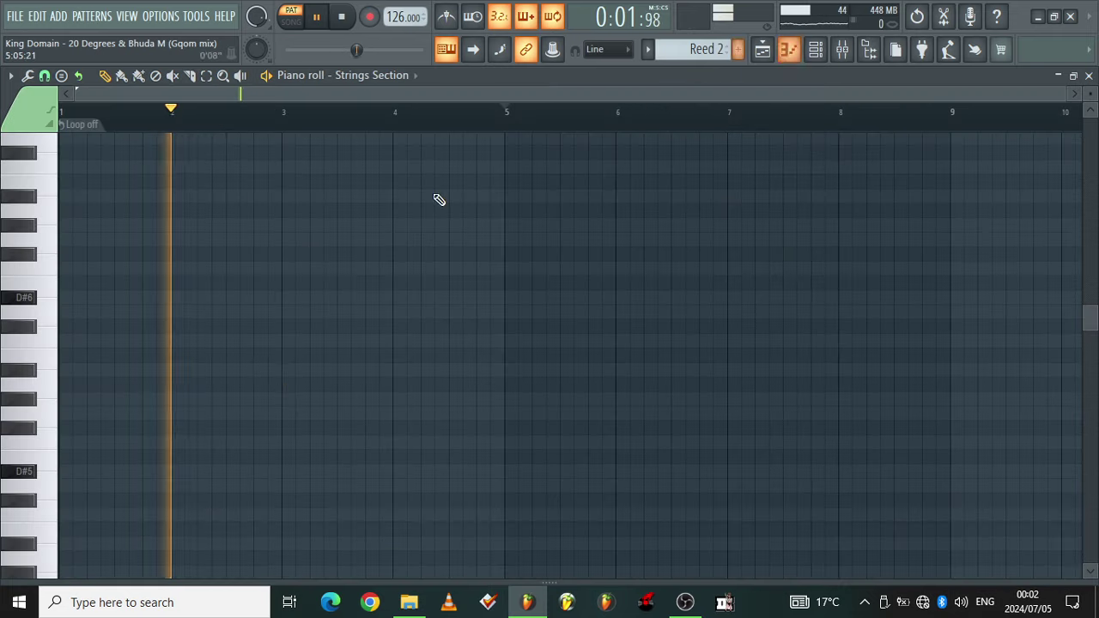
{"action": "left_click_drag", "start_coordinate": [1092, 319], "coordinate": [1094, 484]}
{"action": "double_click", "coordinate": [224, 413]}
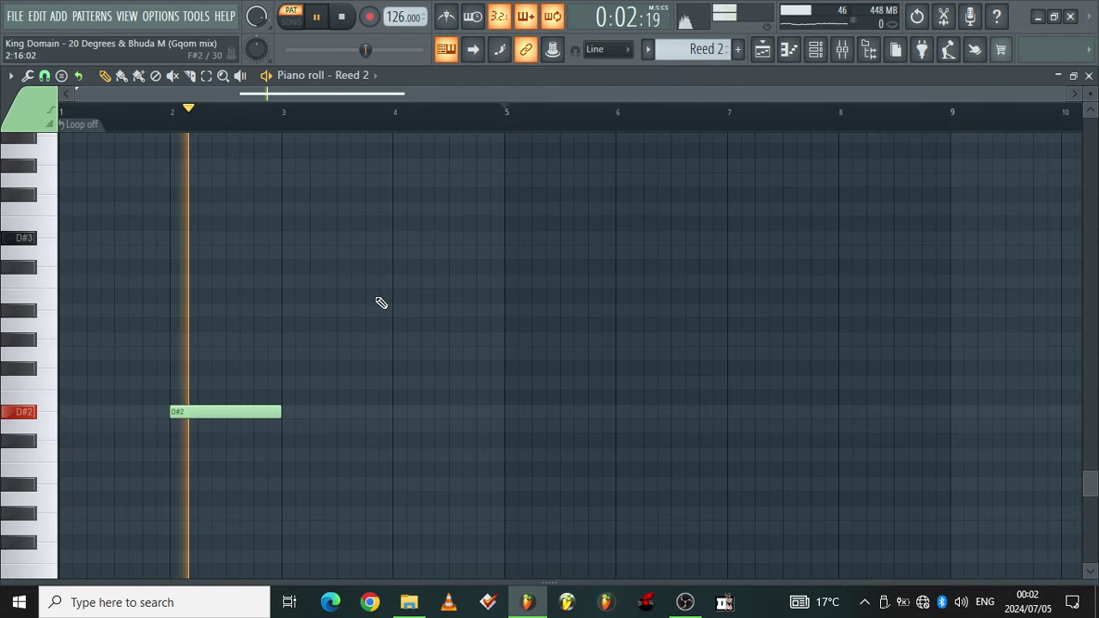
Step: View the Reed 2 channel's Fruity DX10 plugin and return to the playlist
{"action": "left_click", "coordinate": [814, 49]}
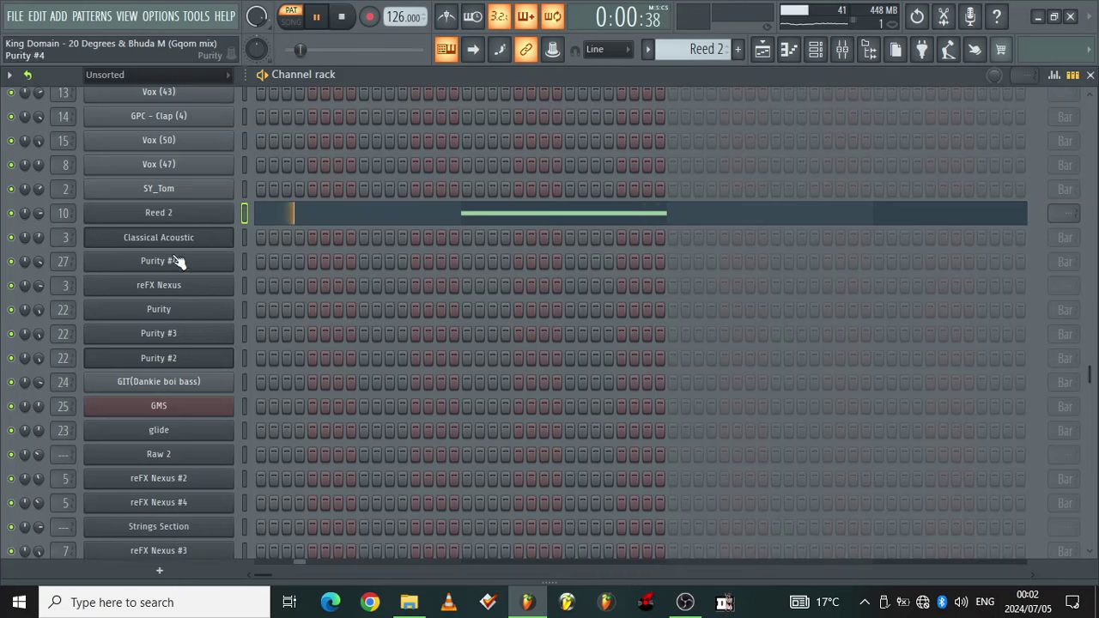
{"action": "left_click", "coordinate": [157, 219]}
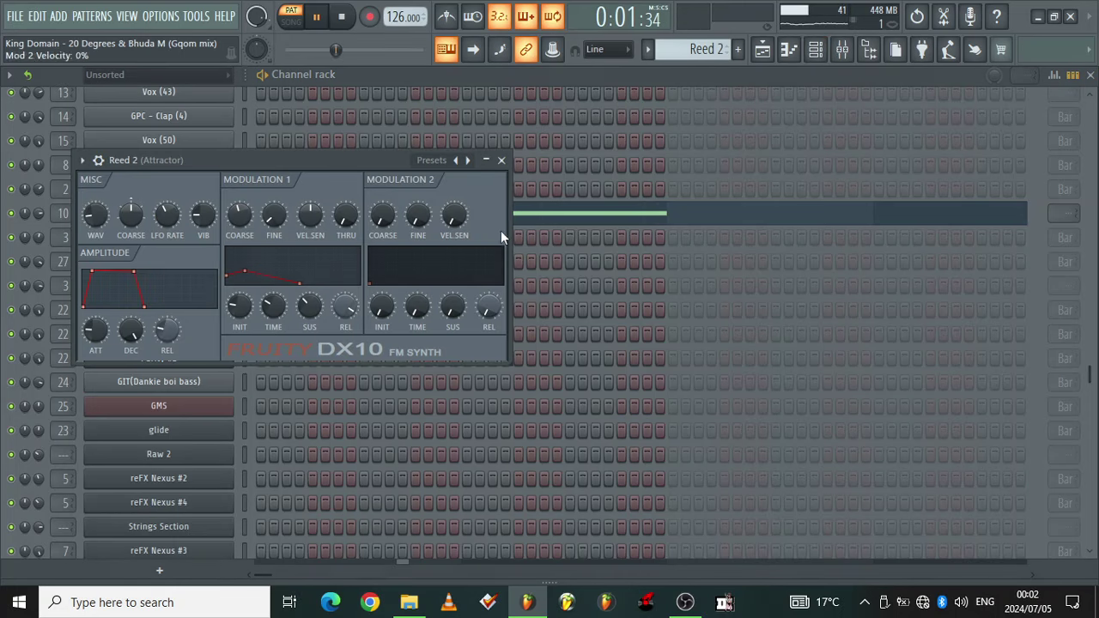
{"action": "left_click", "coordinate": [762, 49]}
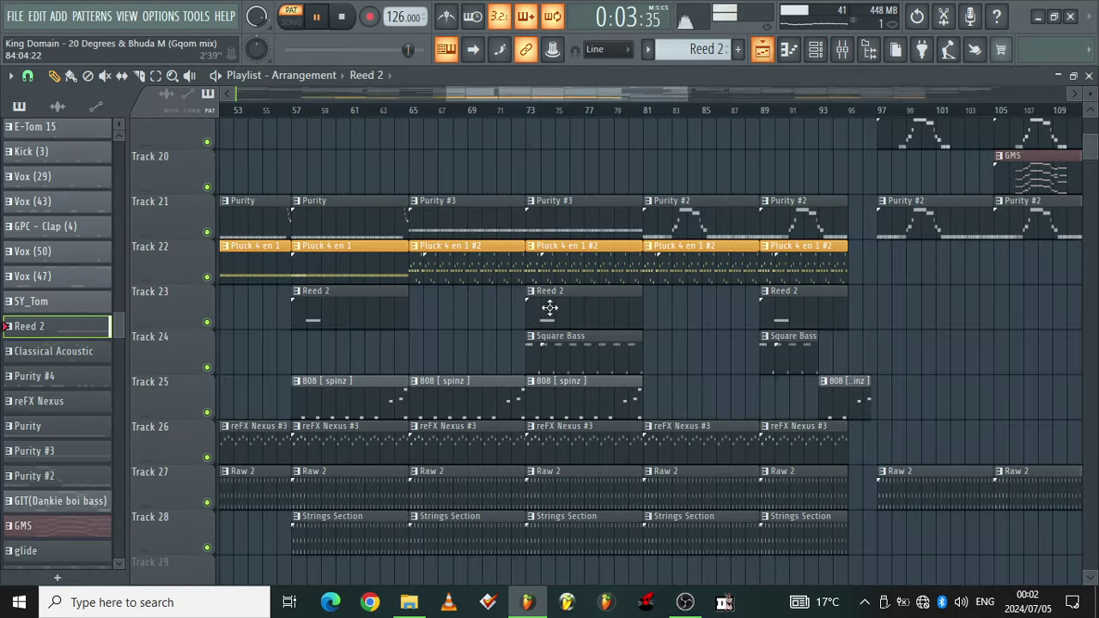
Step: Solo Track 25, play the song from bar 65, and unmute Tracks 21 and 26 alongside it
{"action": "right_click", "coordinate": [207, 413]}
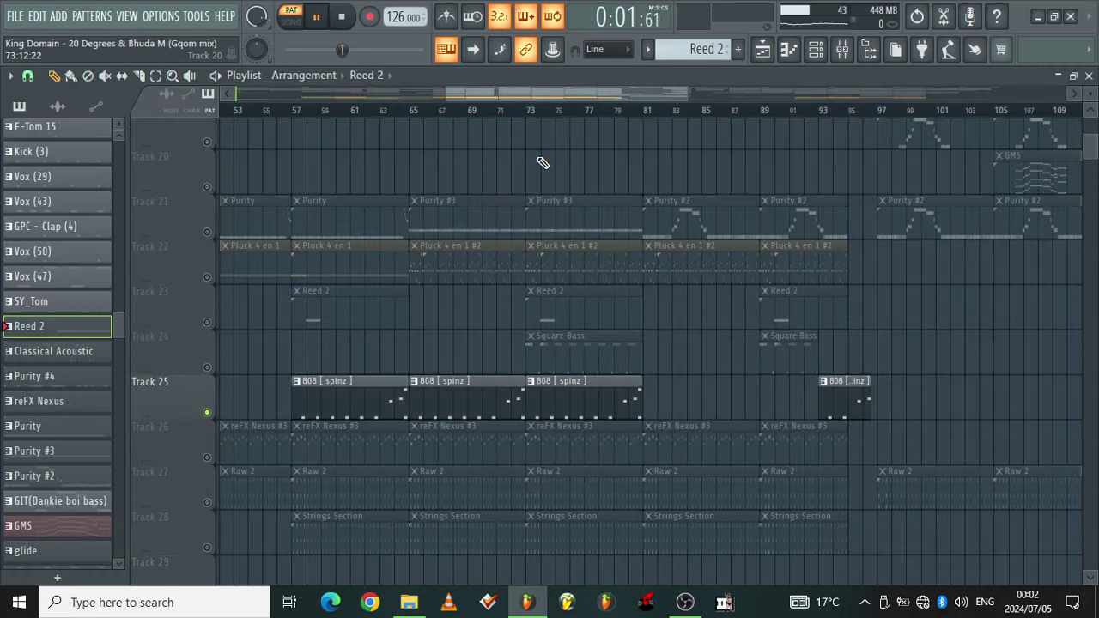
{"action": "left_click", "coordinate": [427, 112]}
{"action": "left_click", "coordinate": [207, 231]}
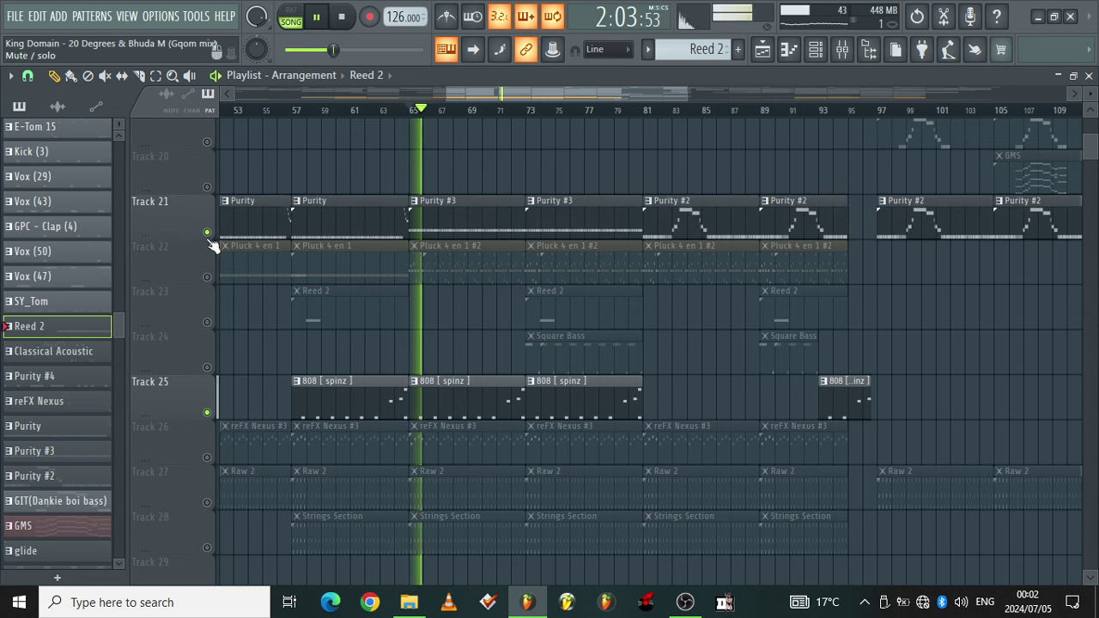
{"action": "left_click", "coordinate": [207, 457]}
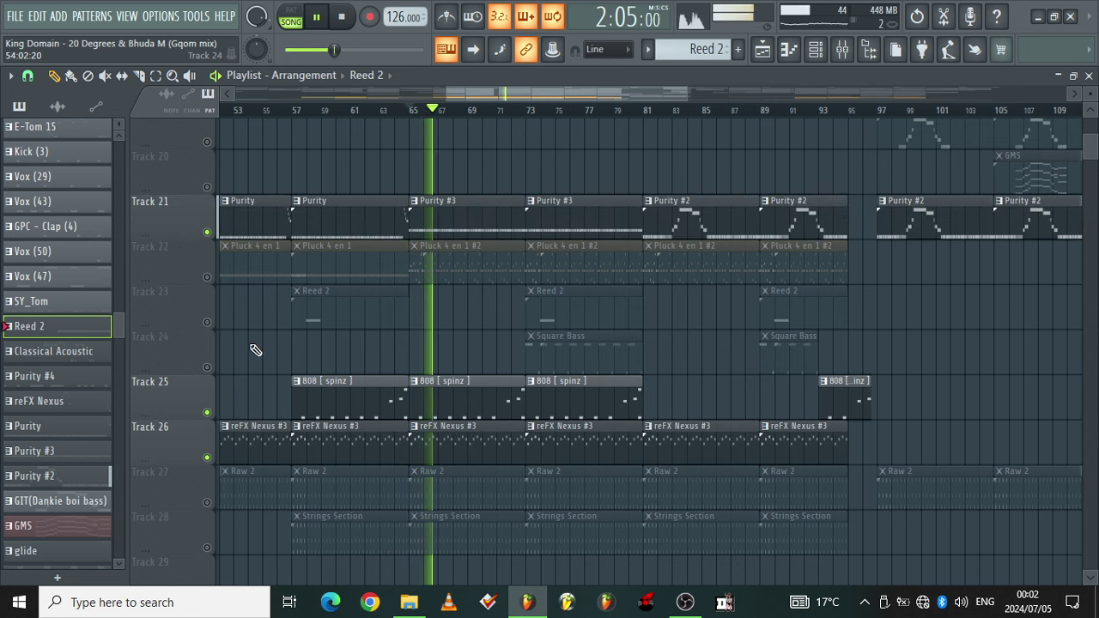
Step: Unmute Tracks 22 and 24 and mute Track 26 while the song plays
{"action": "left_click", "coordinate": [207, 278]}
{"action": "left_click", "coordinate": [207, 457]}
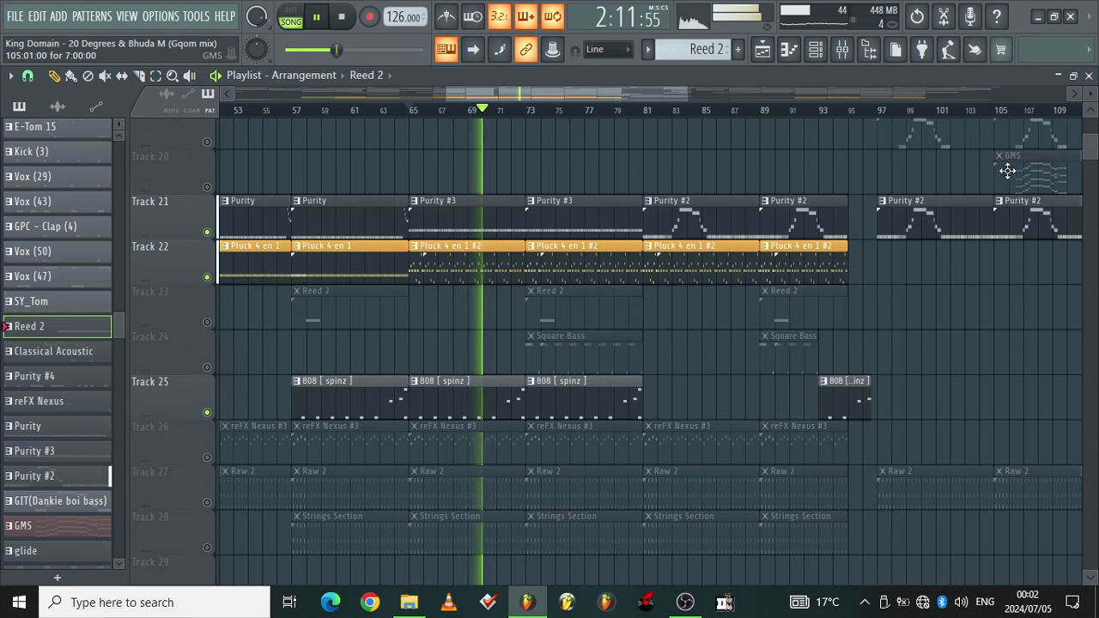
{"action": "left_click", "coordinate": [207, 367]}
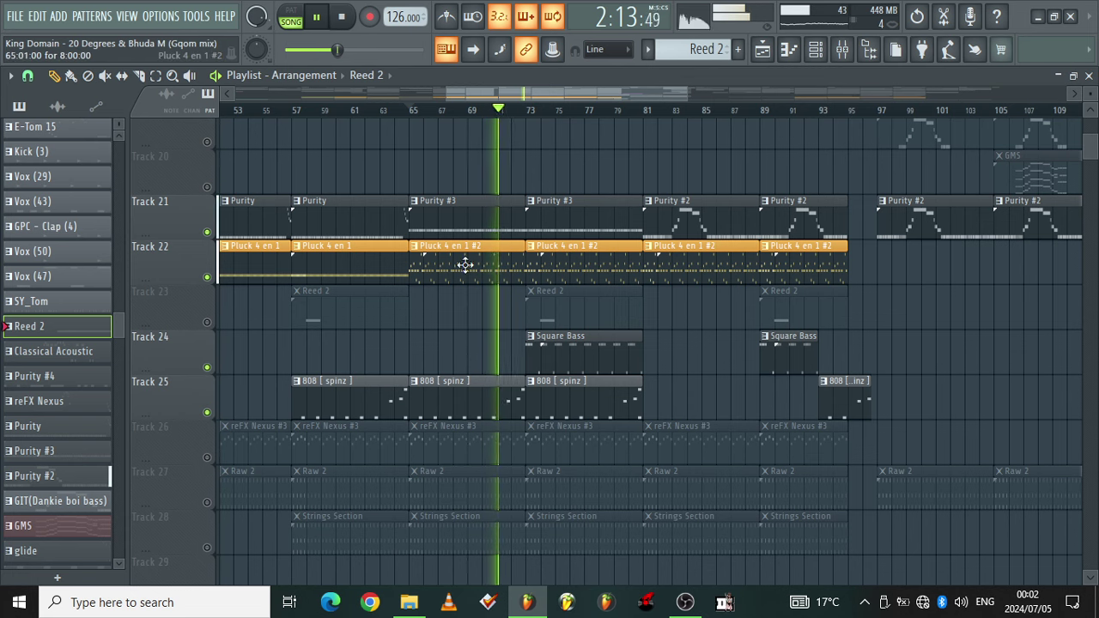
Step: Examine the Pluck 4 en 1 #2 notes in the piano roll, play the pattern on its own, and return to the playlist
{"action": "double_click", "coordinate": [621, 276]}
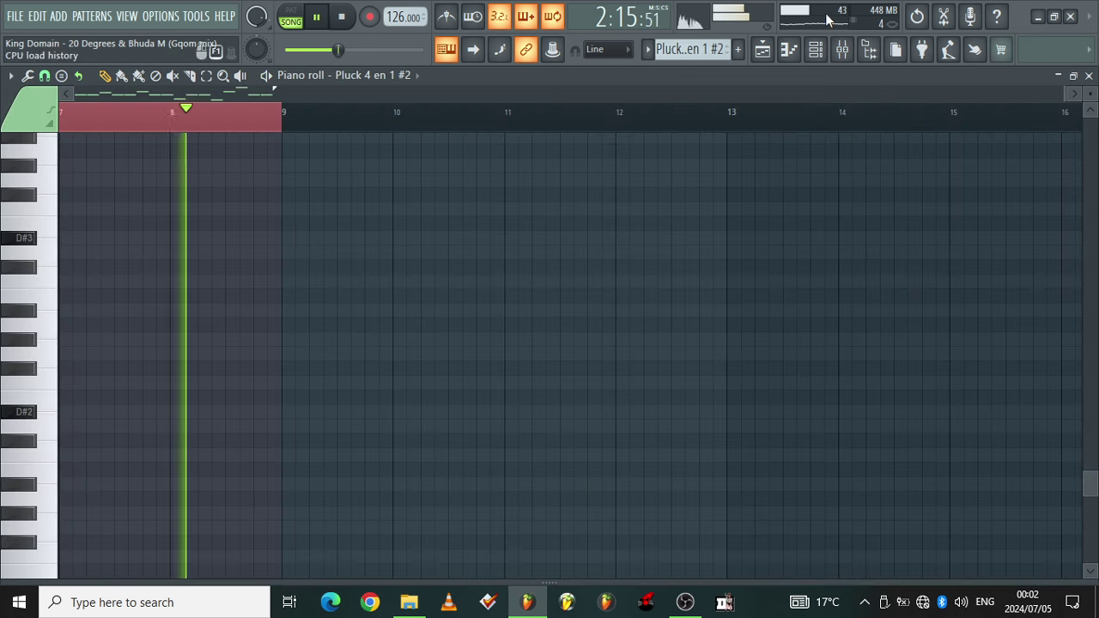
{"action": "key", "text": "F6"}
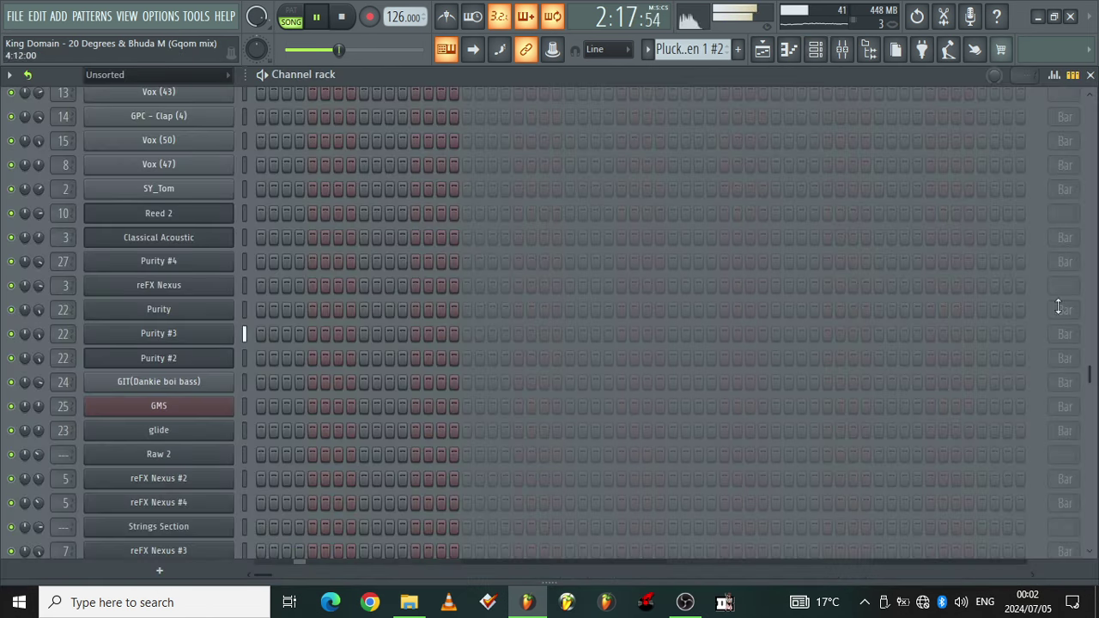
{"action": "scroll", "coordinate": [384, 389], "scroll_direction": "down", "scroll_amount": 5}
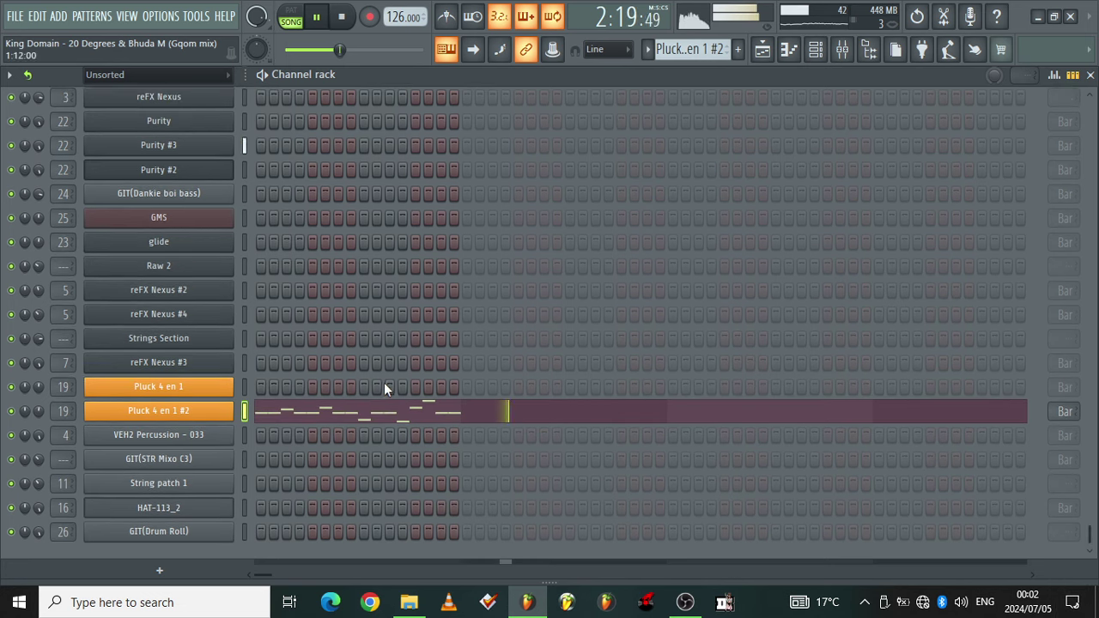
{"action": "left_click", "coordinate": [365, 413]}
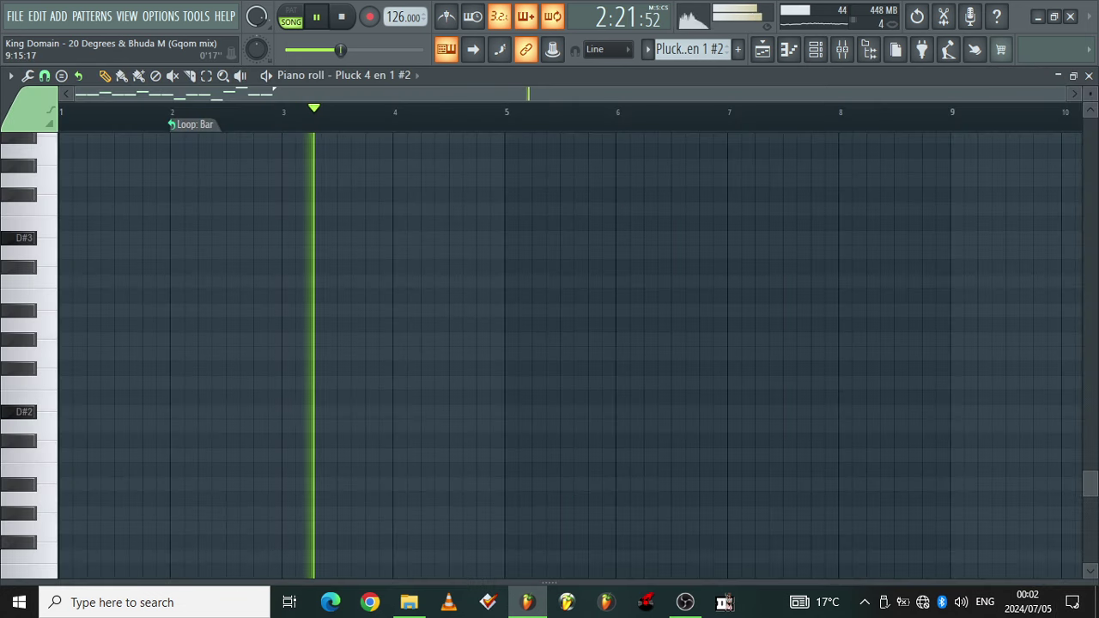
{"action": "left_click_drag", "start_coordinate": [1092, 487], "coordinate": [1092, 341]}
{"action": "left_click_drag", "start_coordinate": [1065, 93], "coordinate": [558, 93]}
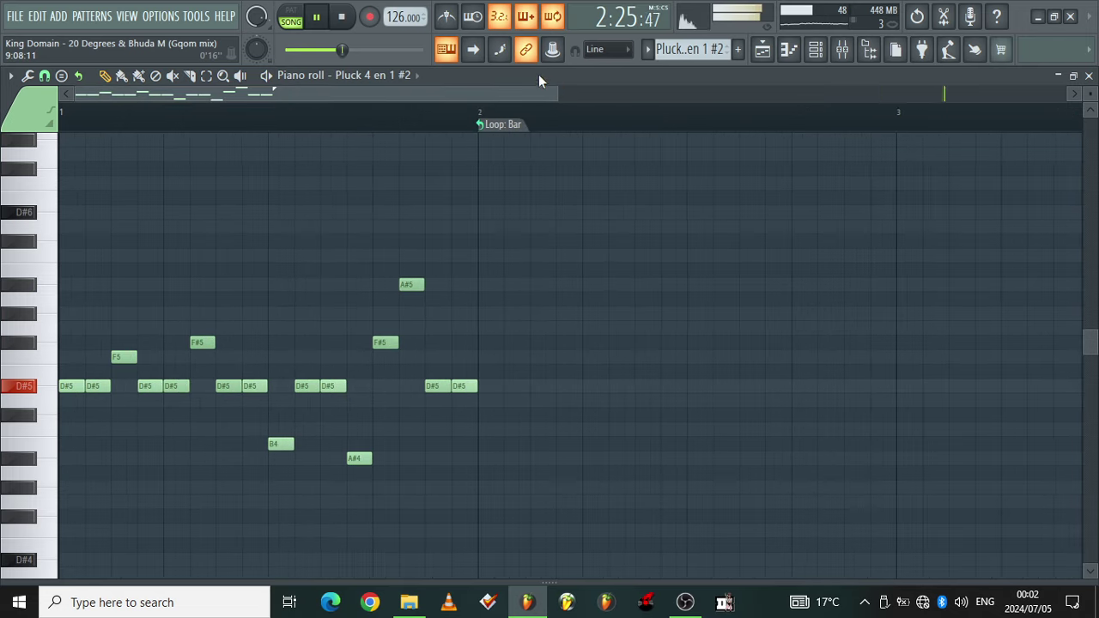
{"action": "left_click", "coordinate": [296, 14]}
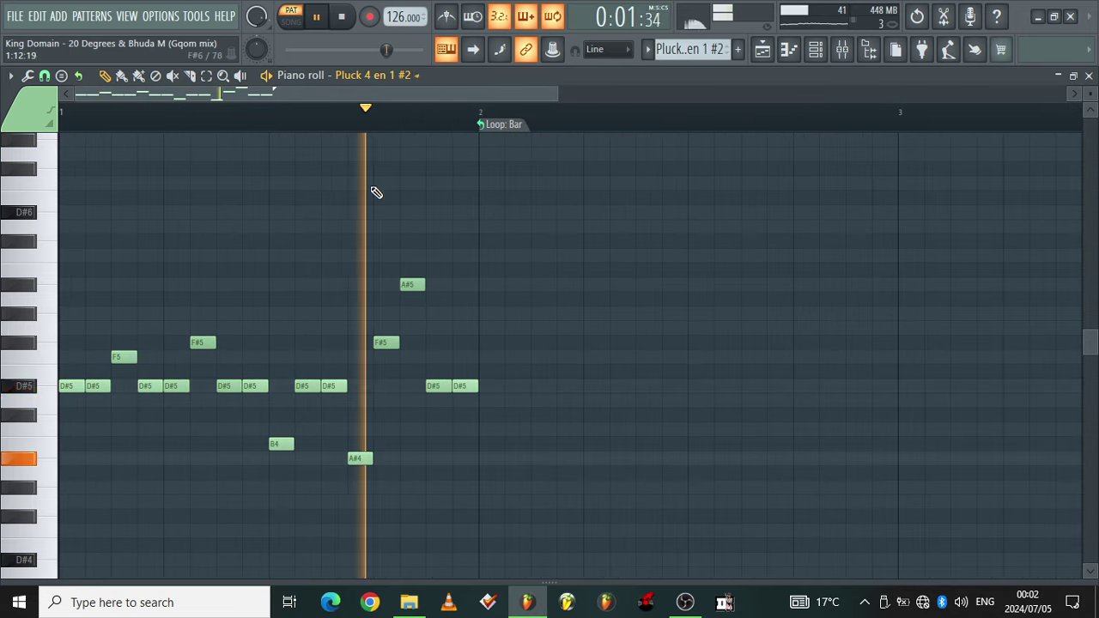
{"action": "left_click", "coordinate": [762, 50]}
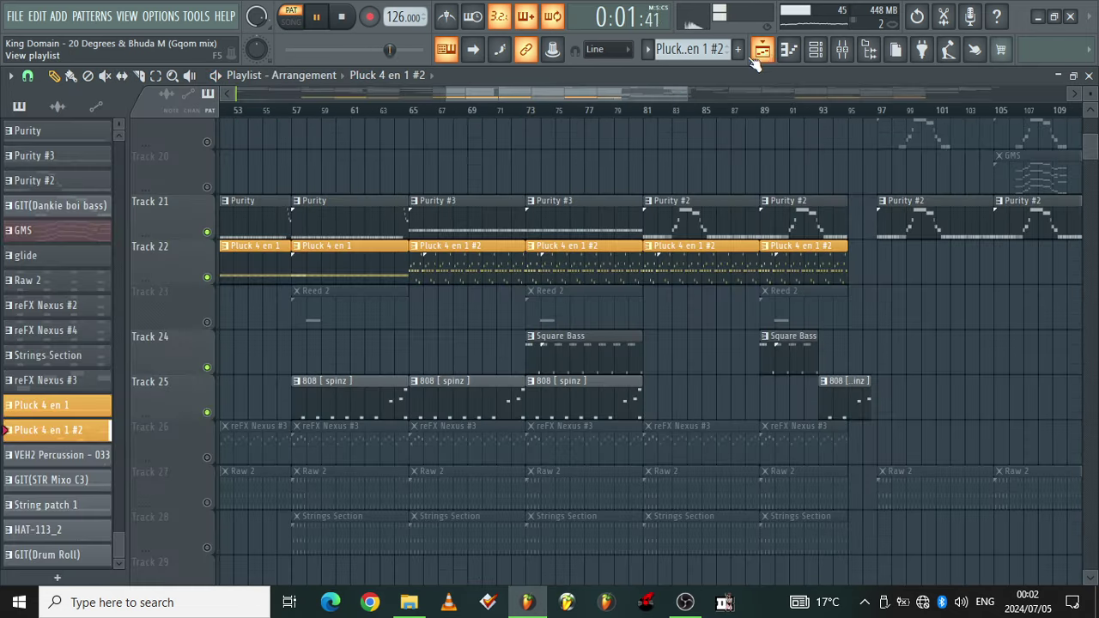
Step: Play the Purity #2 pattern from bar 81 on Track 21 on its own and show its notes in the piano roll
{"action": "left_click_drag", "start_coordinate": [663, 97], "coordinate": [710, 90]}
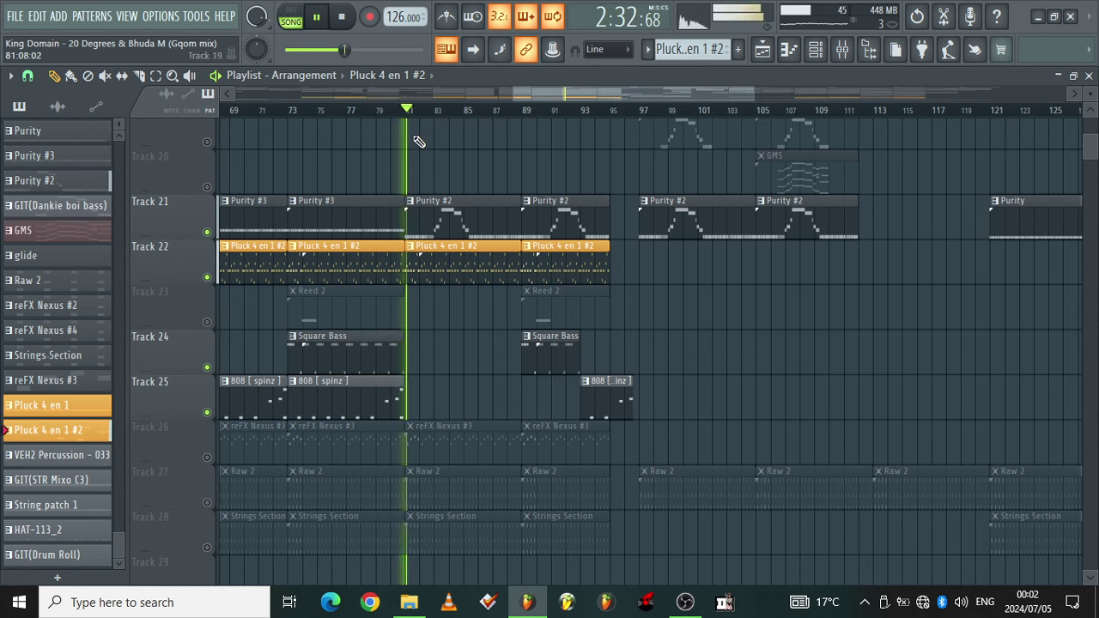
{"action": "left_click", "coordinate": [435, 224]}
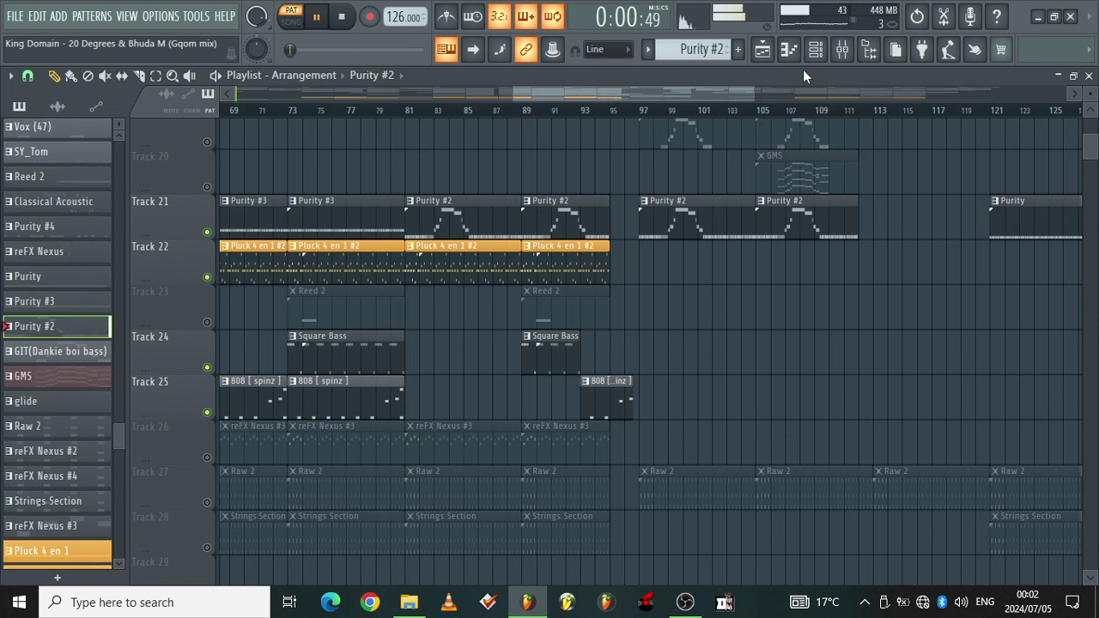
{"action": "left_click", "coordinate": [789, 51]}
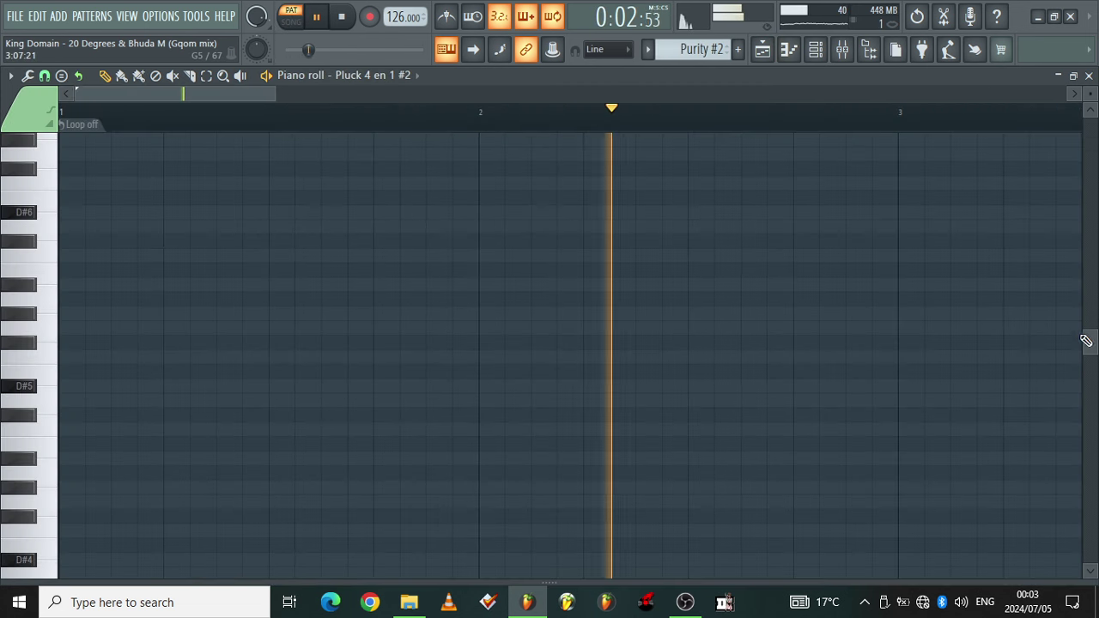
{"action": "left_click_drag", "start_coordinate": [1090, 343], "coordinate": [1094, 466]}
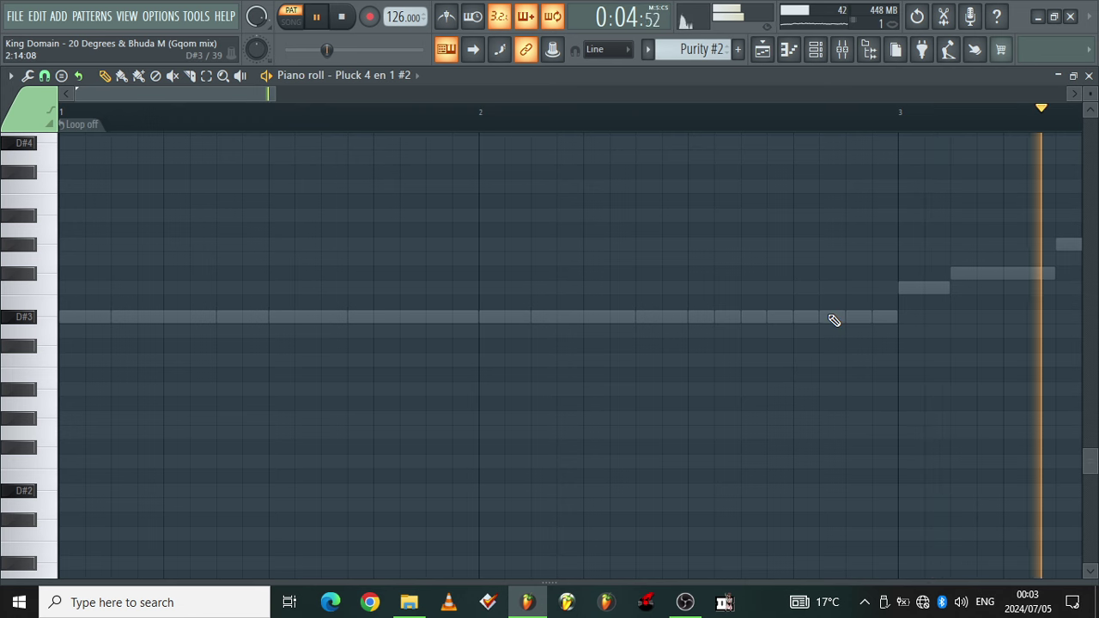
{"action": "double_click", "coordinate": [833, 320]}
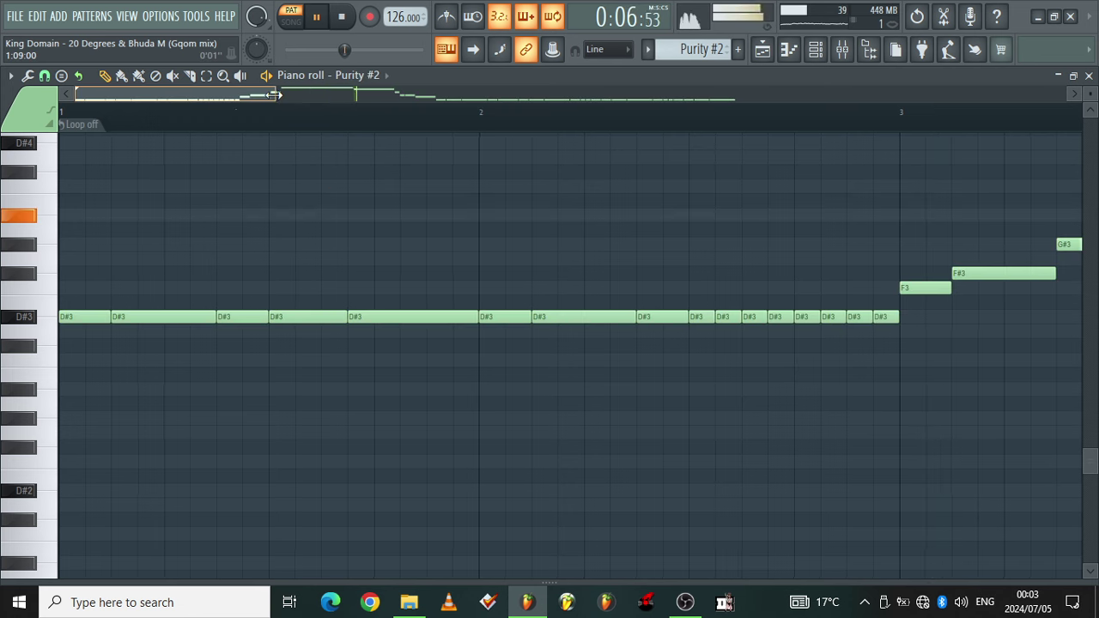